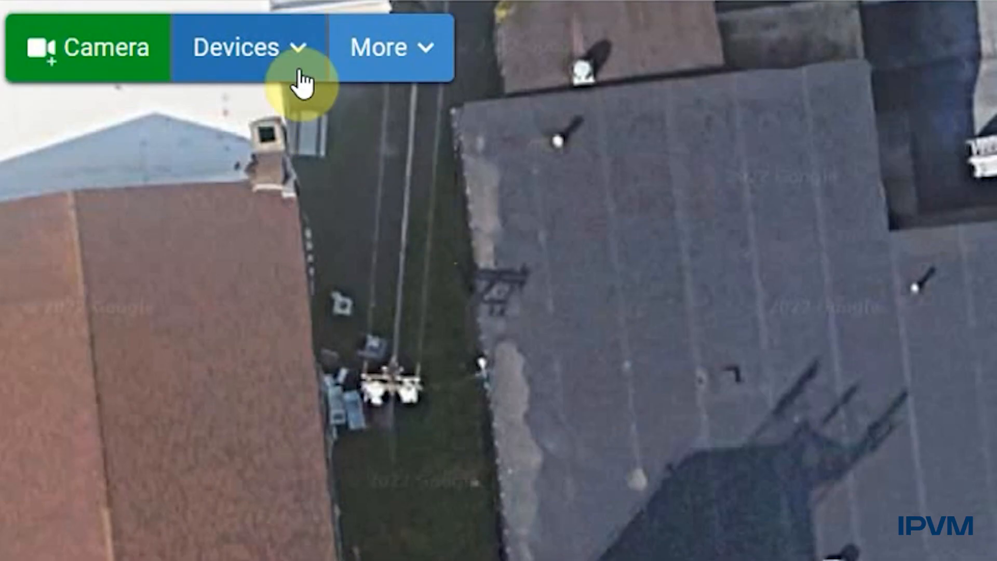
- Add a camera at the building's southwest corner and aim its field of view over the parking lot, reaching about 62 ft
click(173, 126)
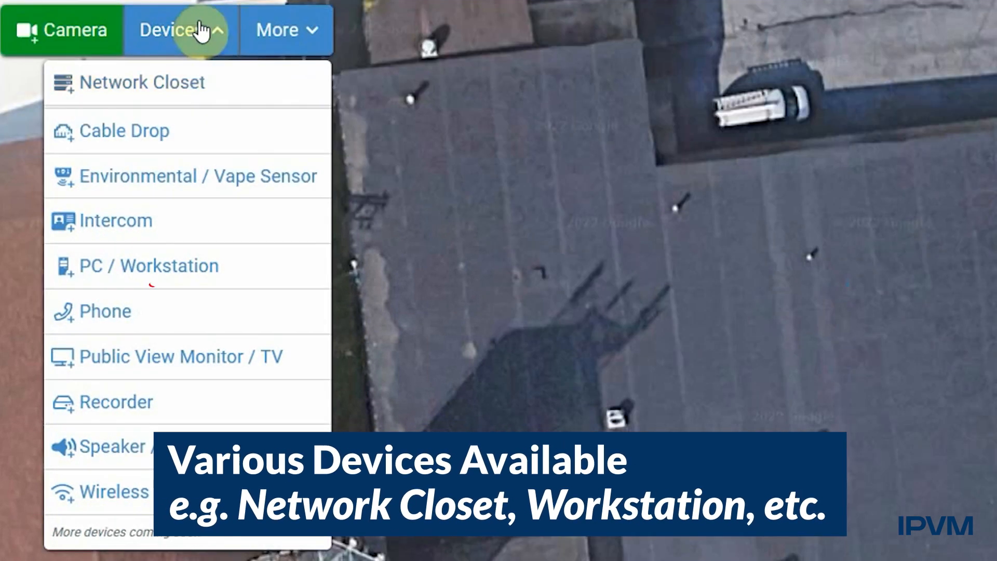
click(86, 36)
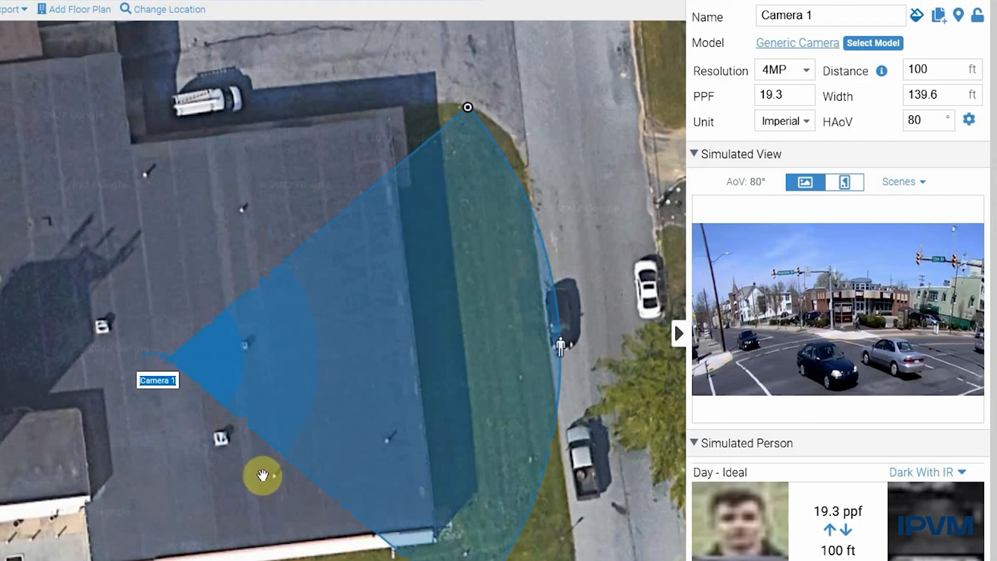
drag(155, 365, 97, 558)
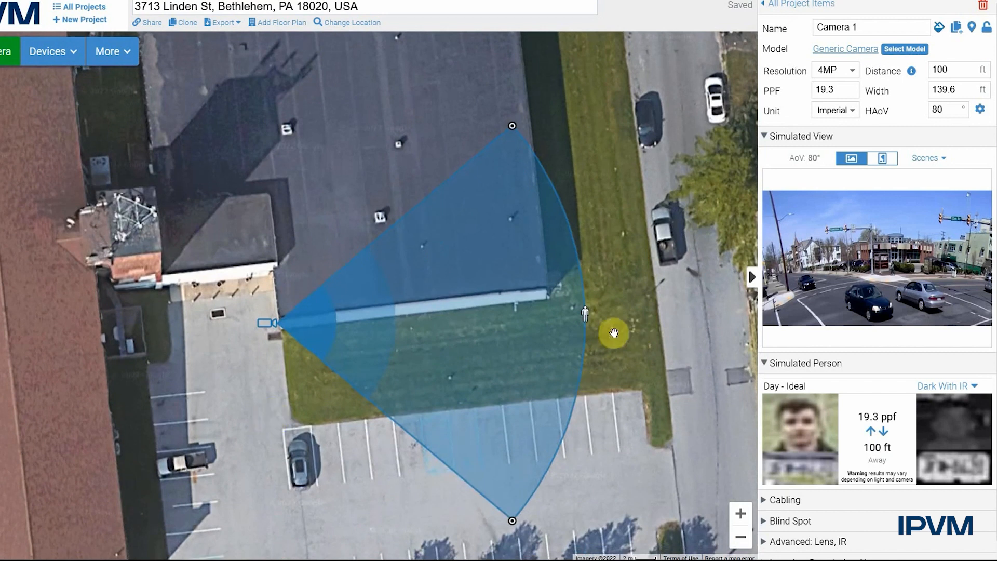
mouse_move(590, 324)
mouse_down()
mouse_move(195, 457)
mouse_move(258, 530)
mouse_move(104, 536)
mouse_up()
mouse_move(183, 544)
mouse_down()
mouse_move(167, 538)
mouse_move(225, 526)
mouse_up()
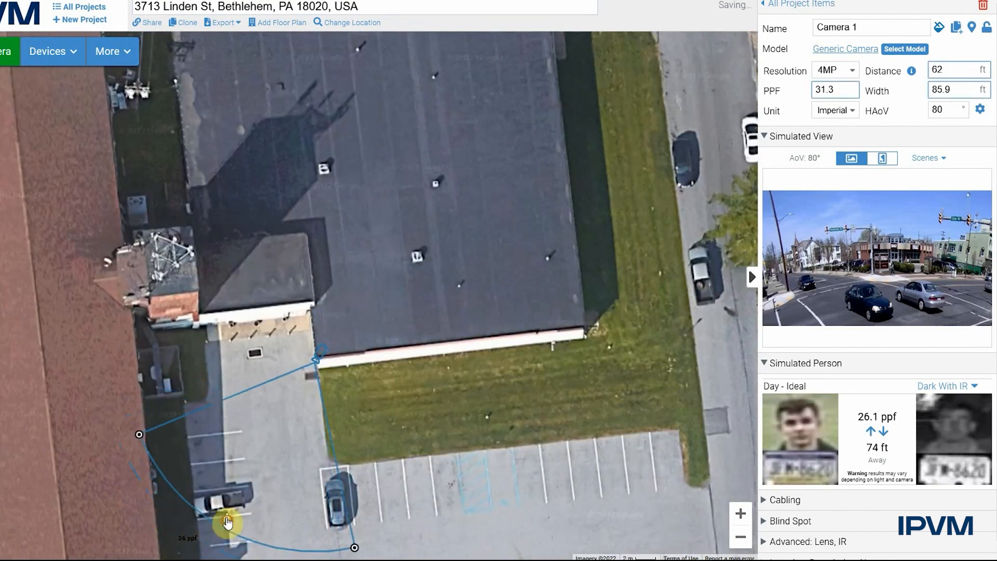
- Add a second camera at the building's southeast corner and aim its field of view over the parking lot, reaching about 79 ft
drag(445, 399, 487, 432)
click(389, 330)
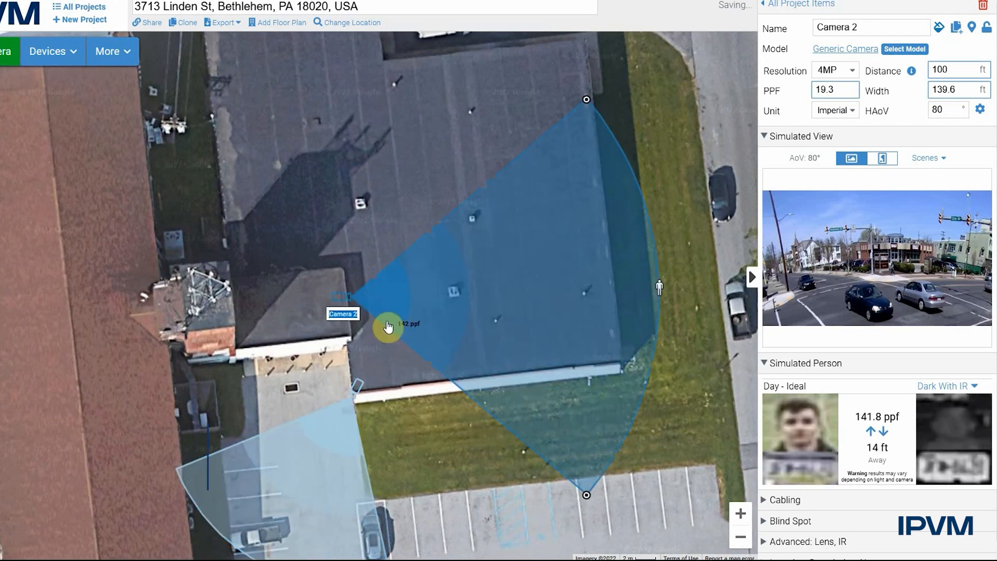
drag(389, 330, 345, 301)
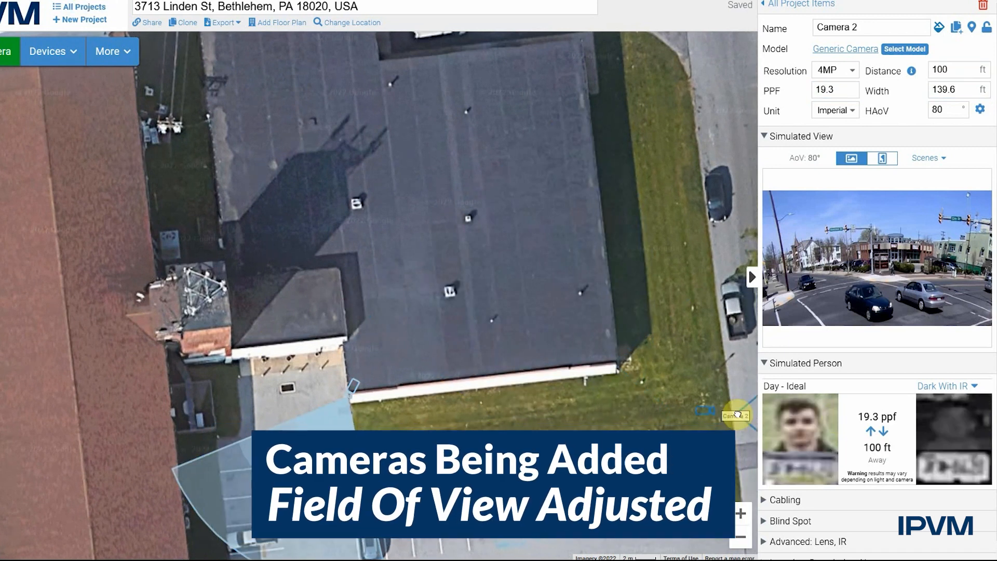
drag(738, 414, 601, 372)
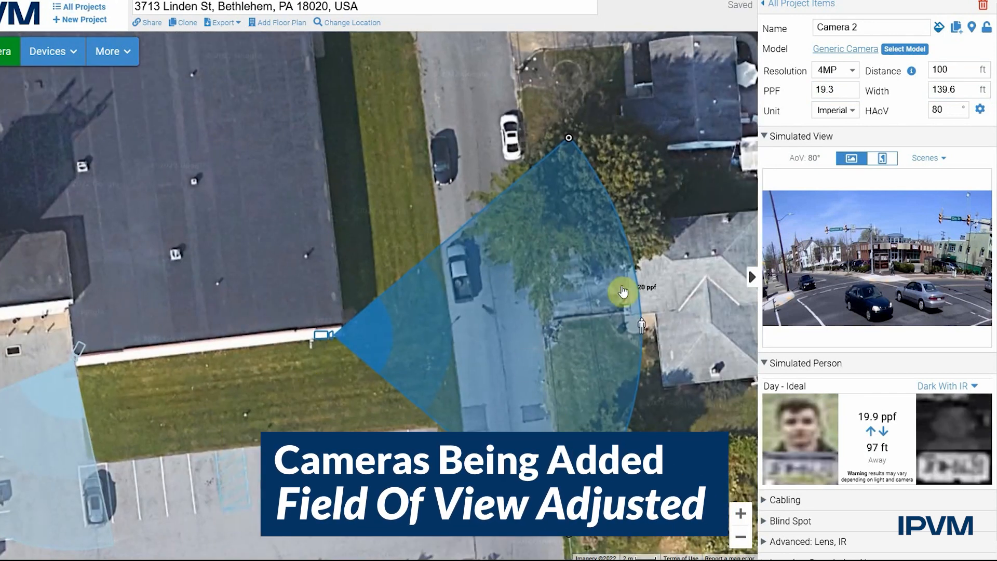
mouse_move(643, 323)
mouse_down()
mouse_move(430, 495)
mouse_move(375, 558)
mouse_move(419, 529)
mouse_up()
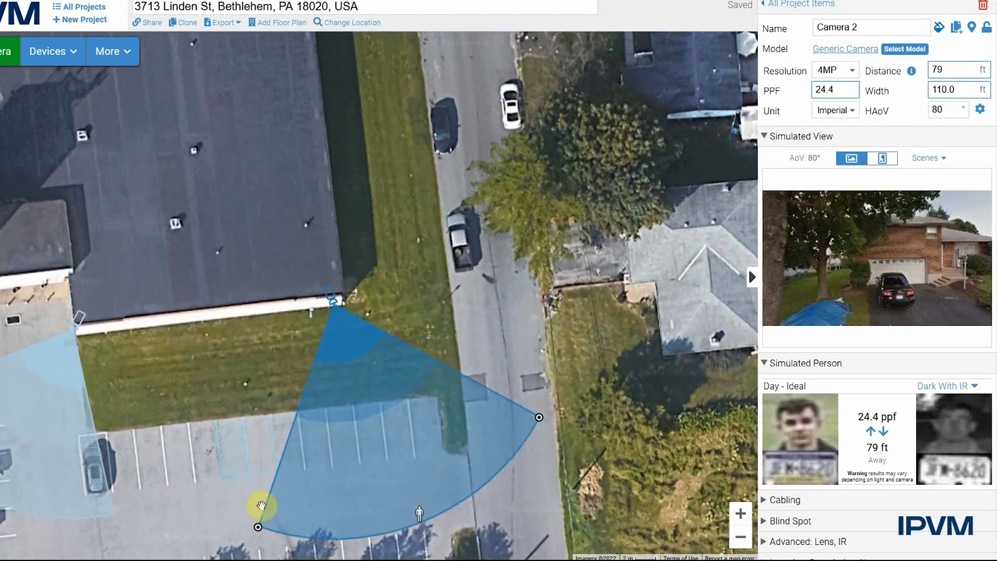
drag(272, 457, 348, 480)
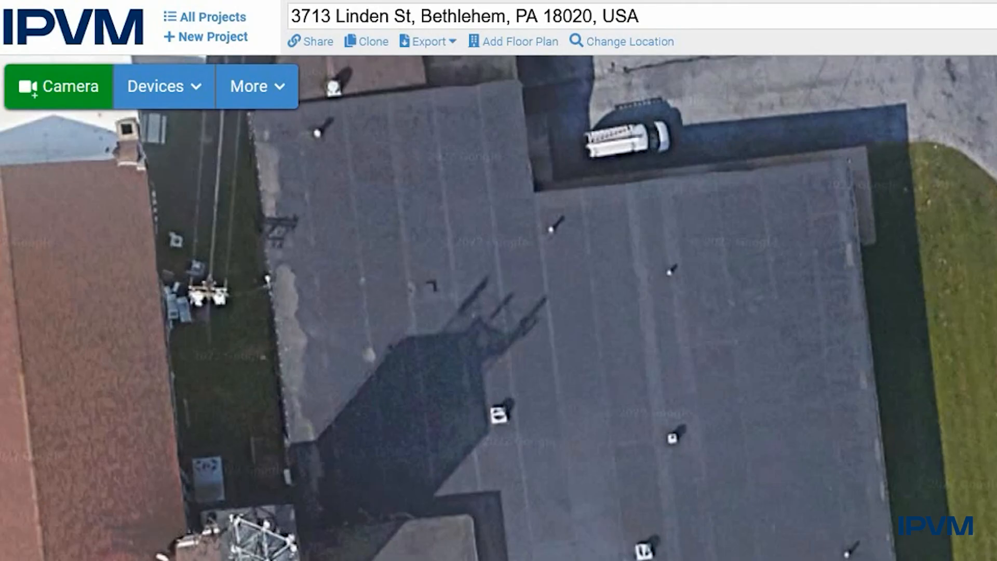
- Add a PC / Workstation and a recorder inside the building's southern part
click(199, 94)
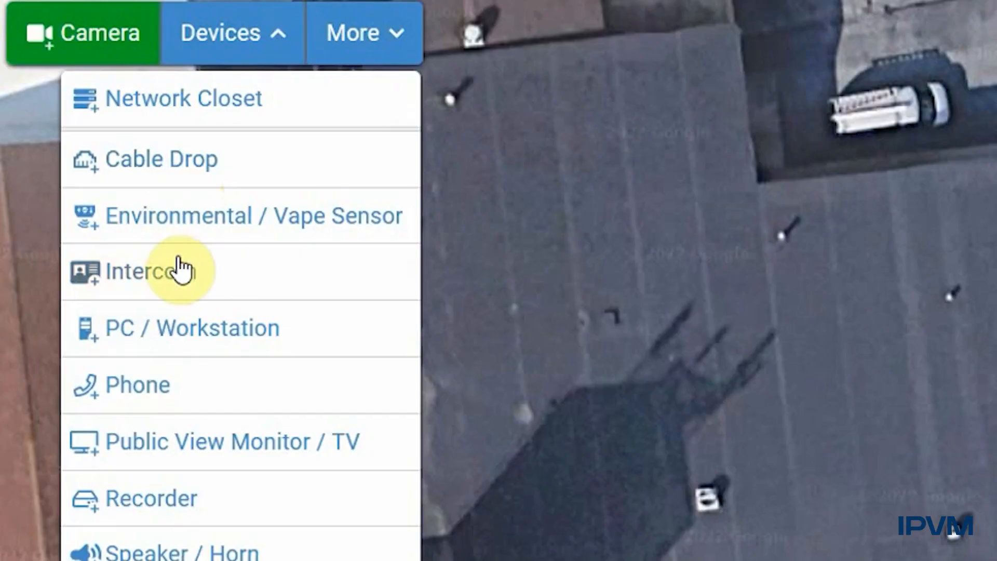
click(123, 294)
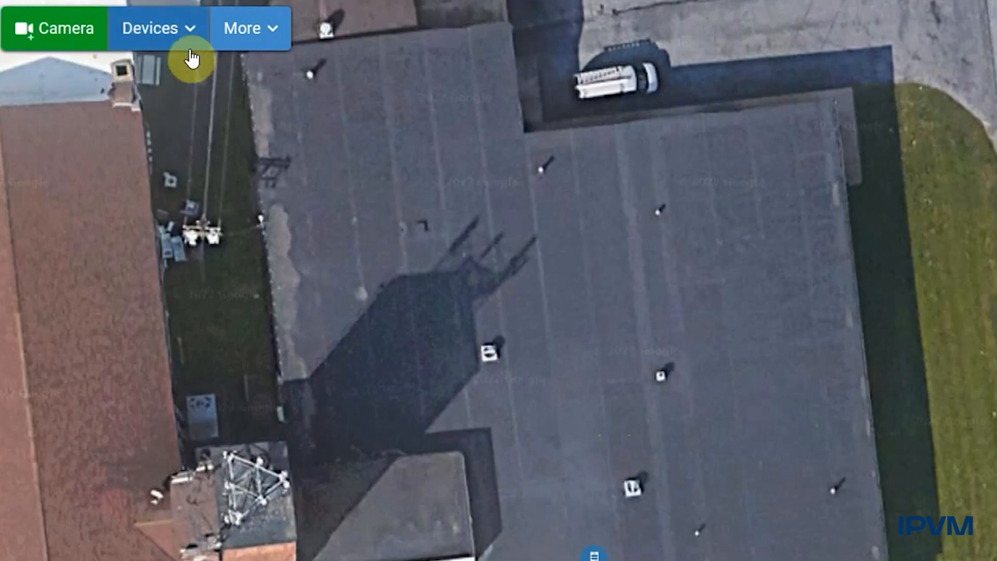
click(188, 46)
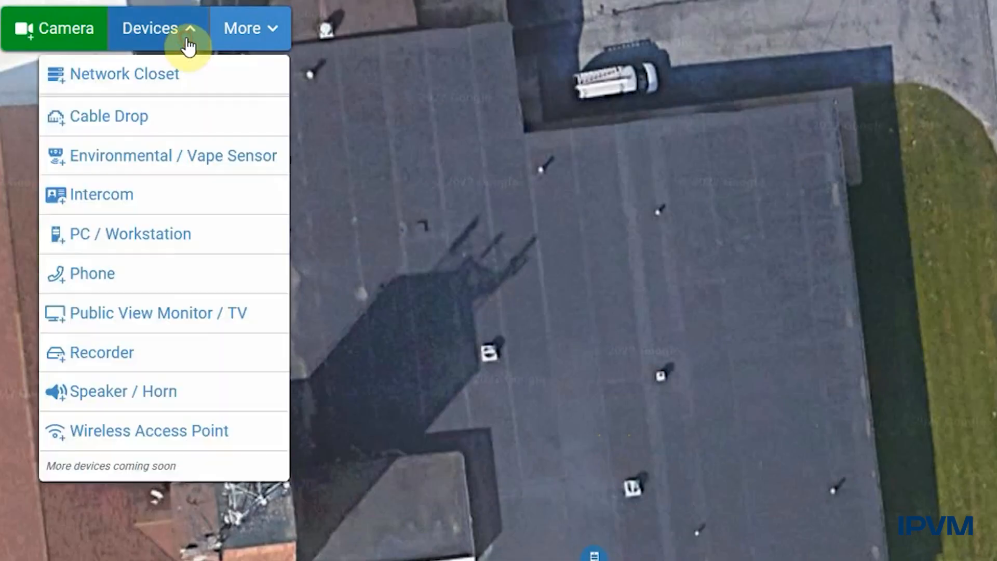
click(111, 358)
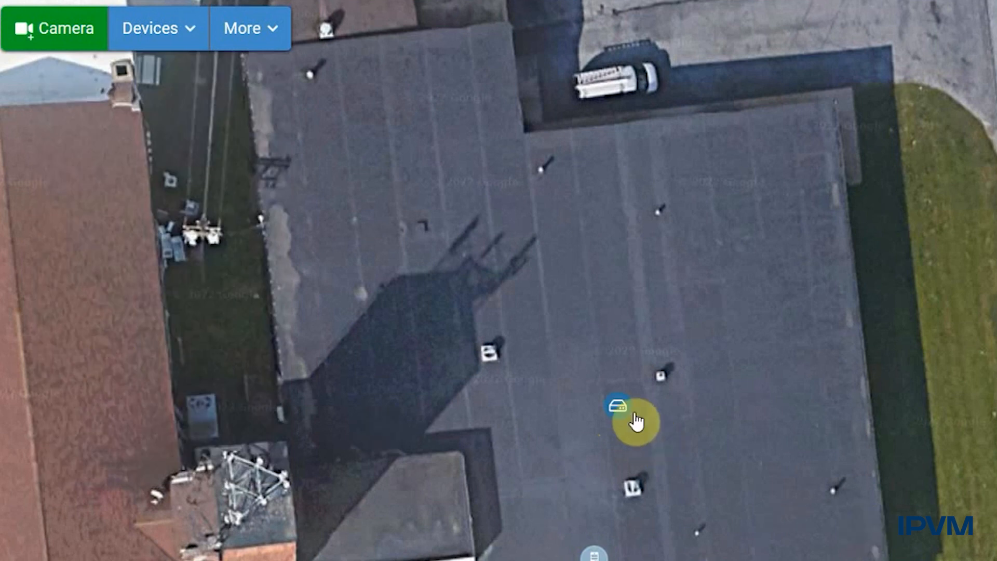
drag(611, 414, 656, 501)
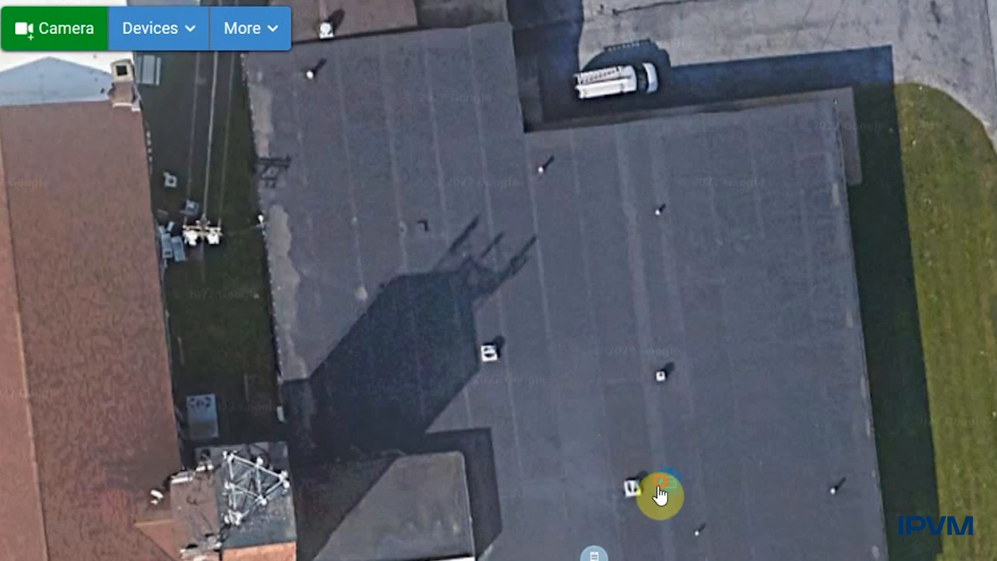
- Add a wireless access point inside the building and an intercom beside the paved entrance area to the west
click(139, 27)
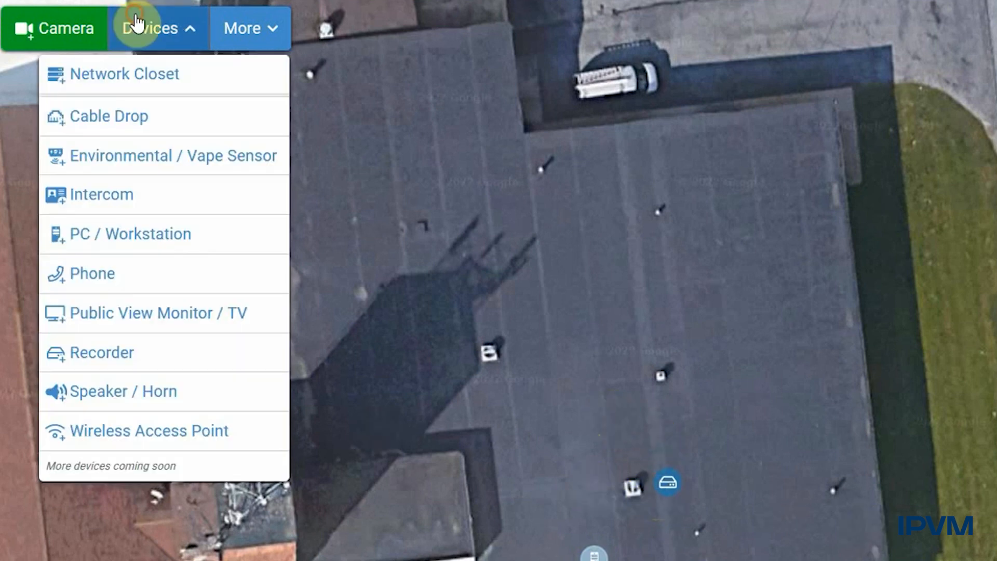
click(158, 438)
click(532, 484)
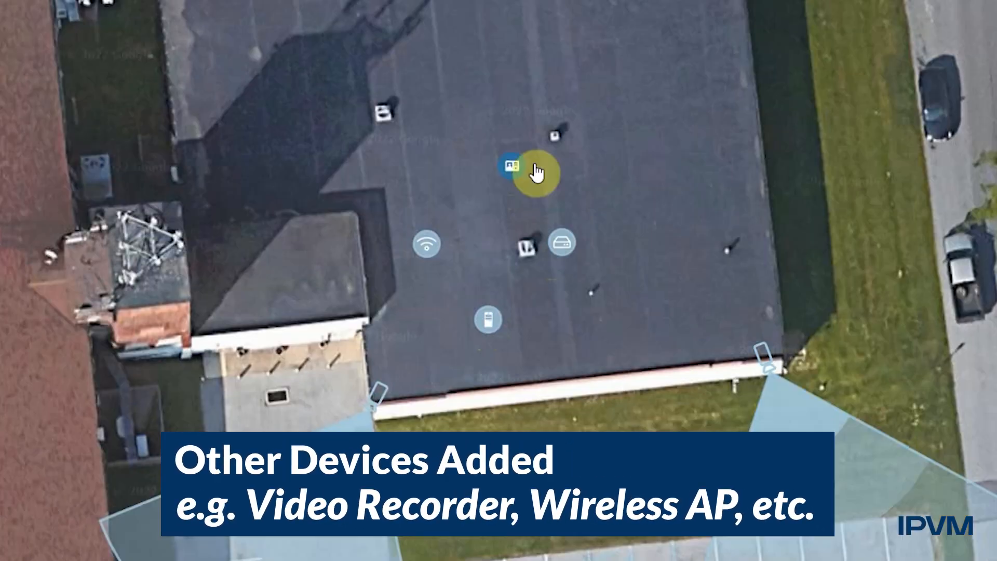
drag(537, 173, 331, 358)
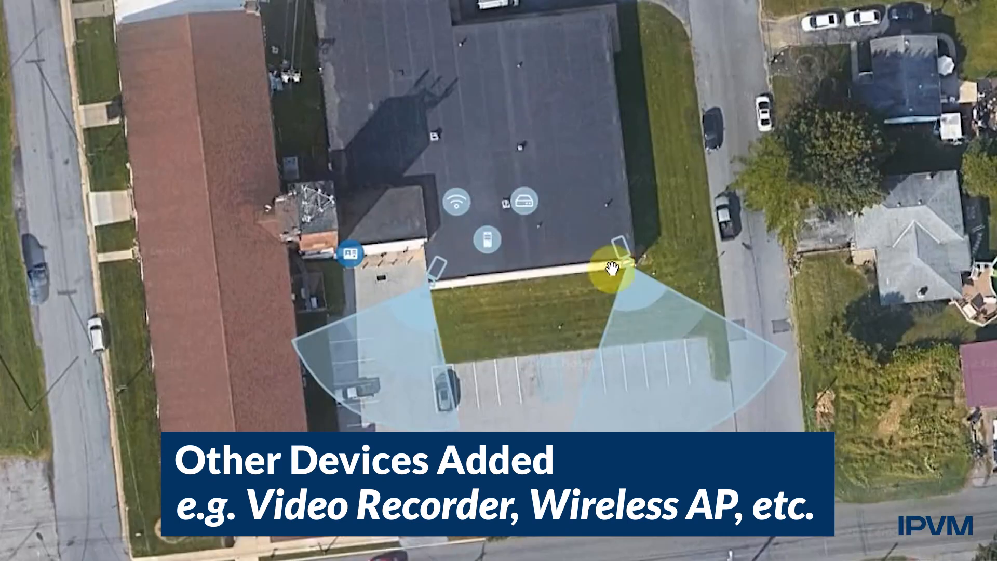
drag(588, 285, 548, 291)
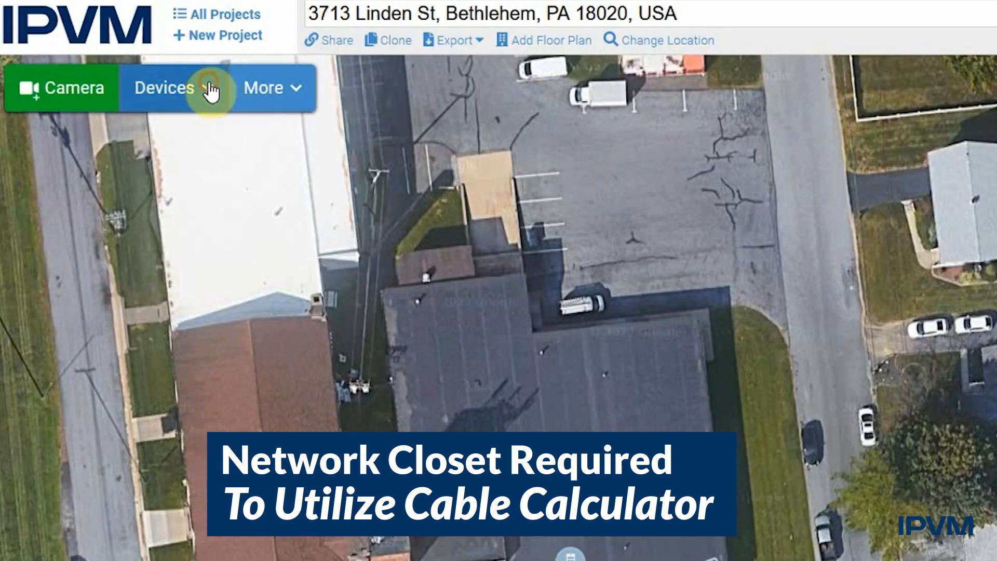
- Add a network closet inside the building and position it north of the recorder and wireless access point
click(211, 92)
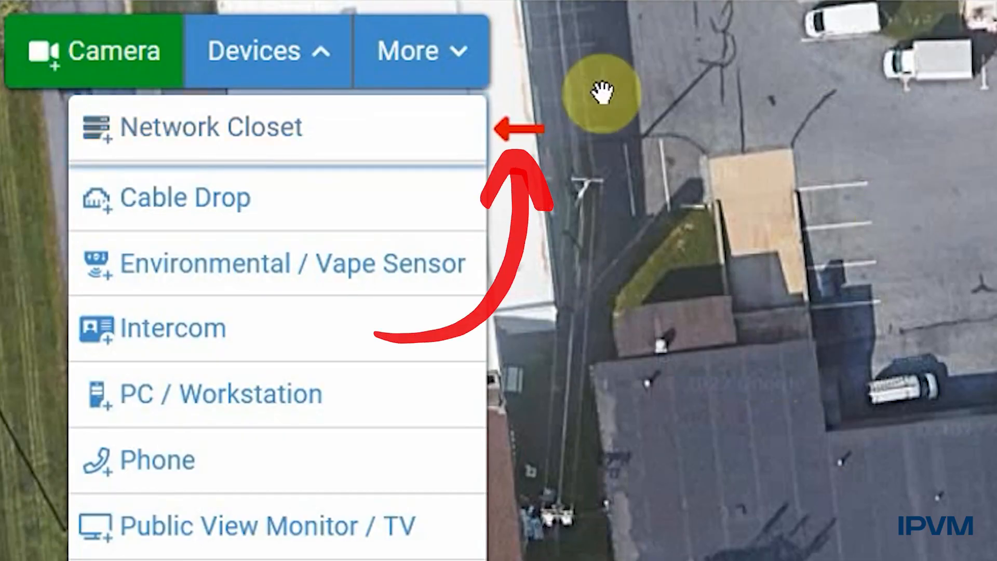
click(265, 148)
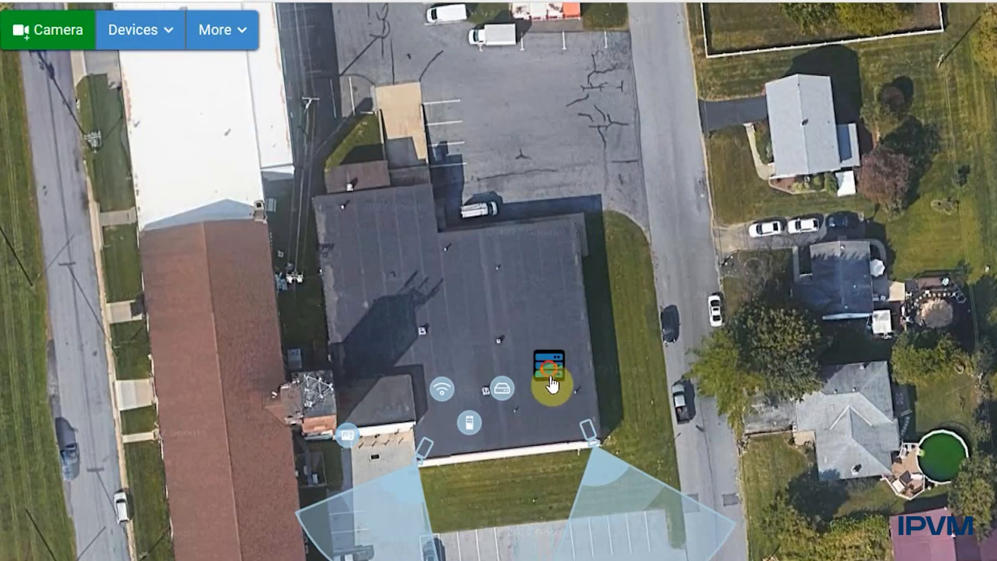
drag(552, 384, 477, 346)
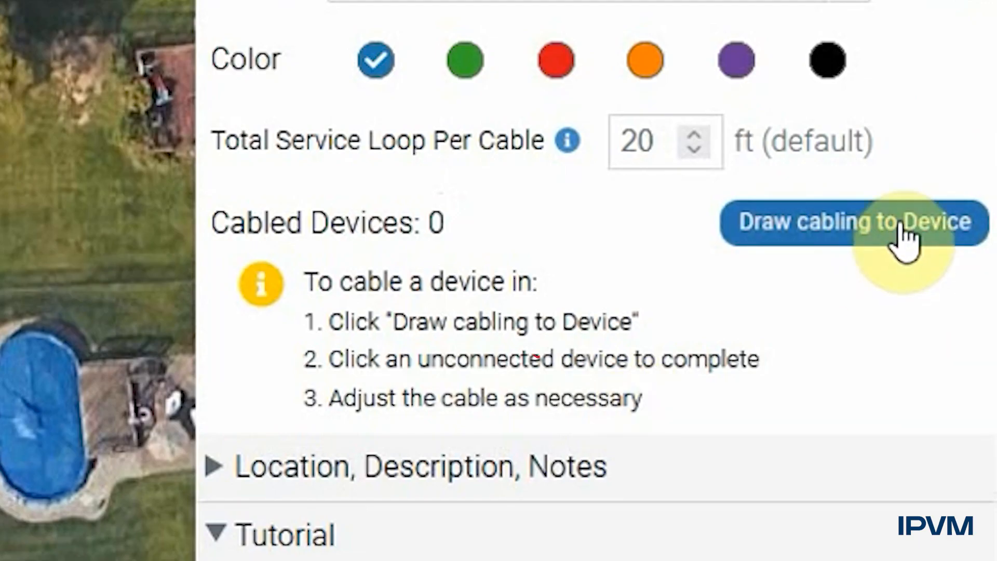
- Draw cabling from the network closet to Camera 2, routed east with one bend before it turns south
click(904, 228)
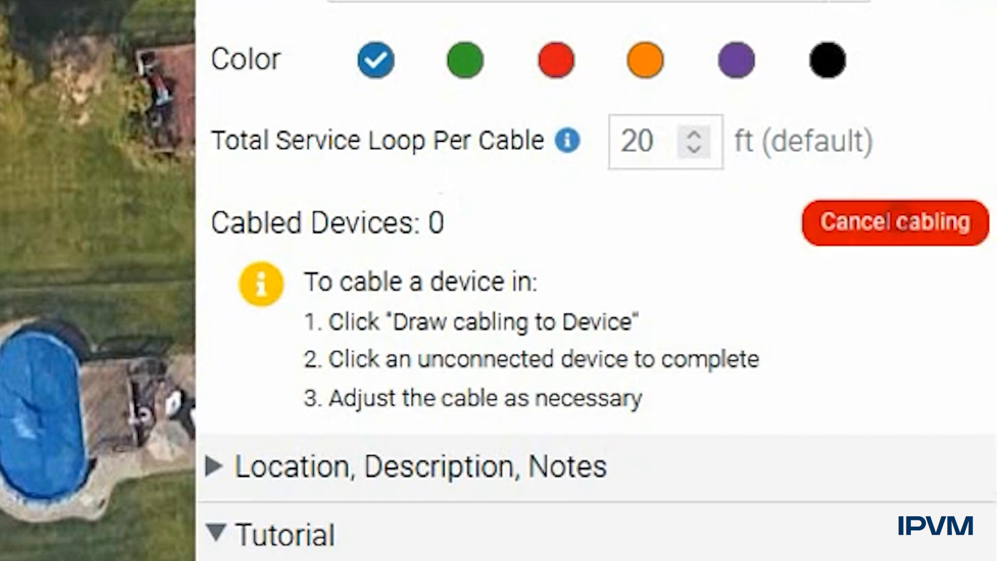
click(412, 218)
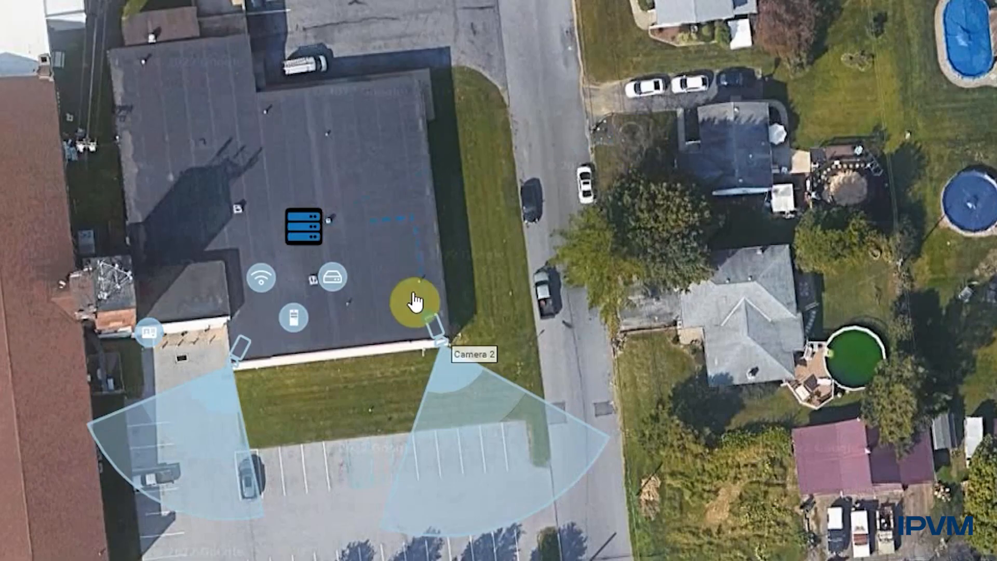
click(435, 327)
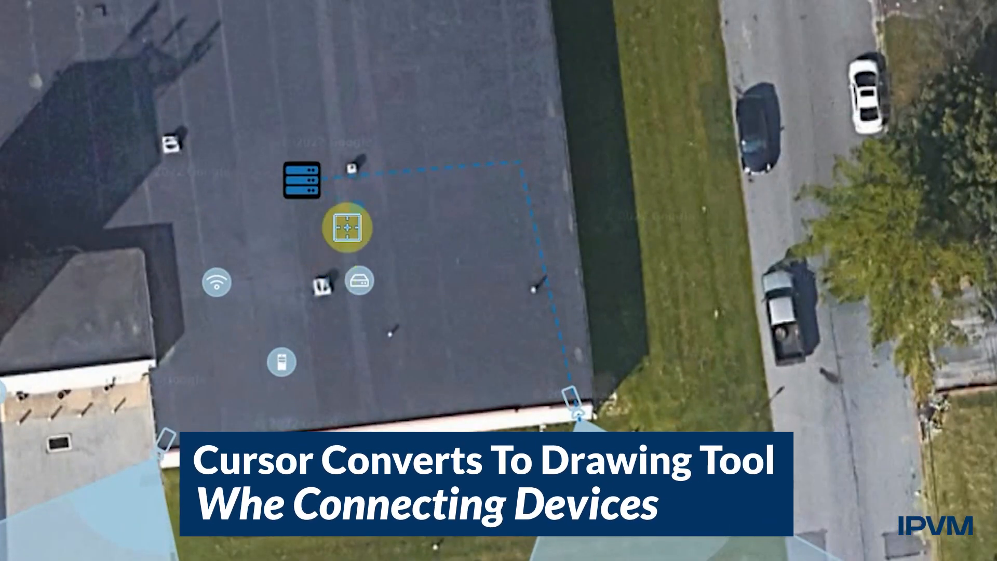
- Draw cabling from the network closet to the recorder and to the PC / Workstation, with a bend in each run
click(367, 207)
click(359, 281)
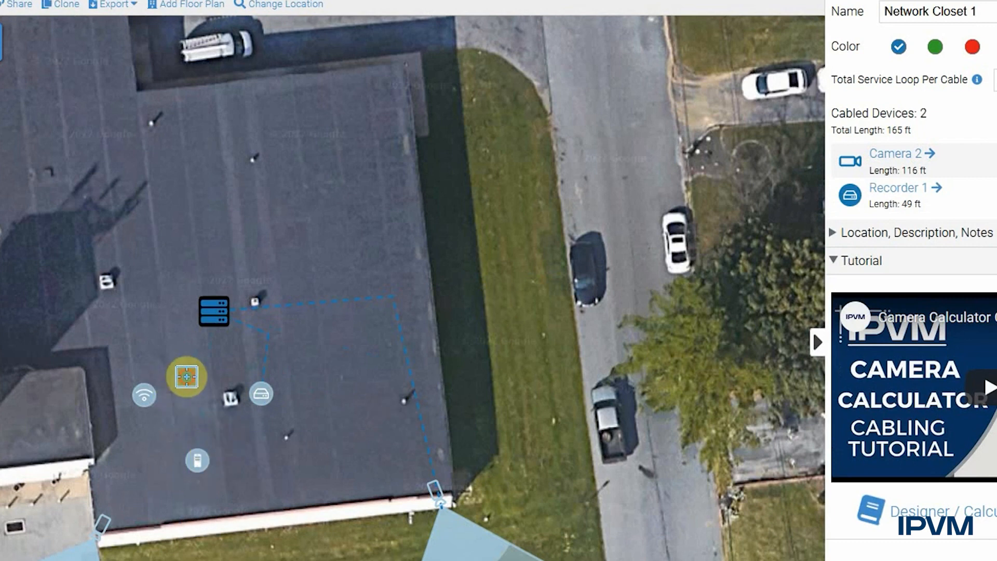
click(198, 460)
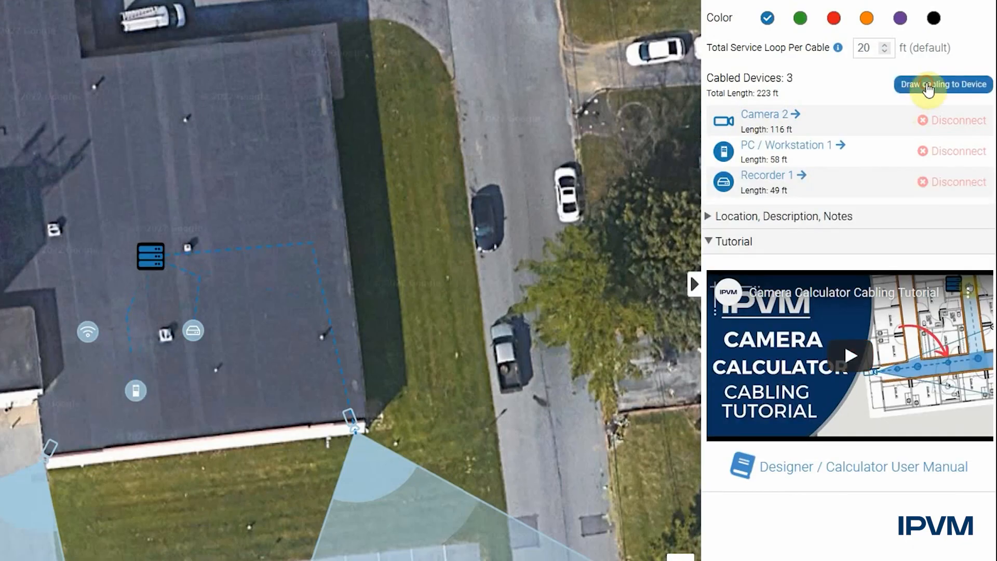
- Draw cabling from the network closet to the wireless access point and to Camera 1
click(928, 90)
click(86, 338)
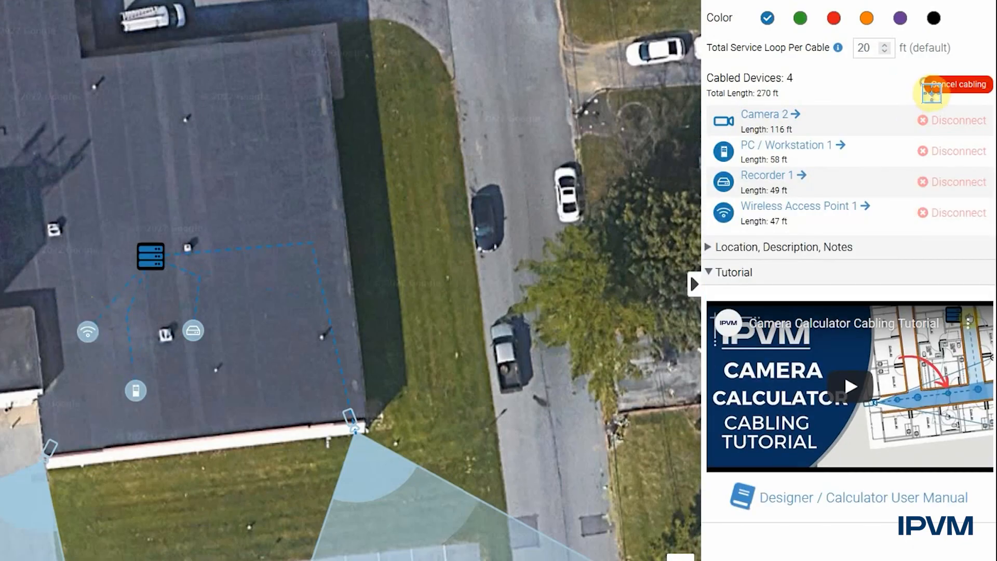
click(48, 461)
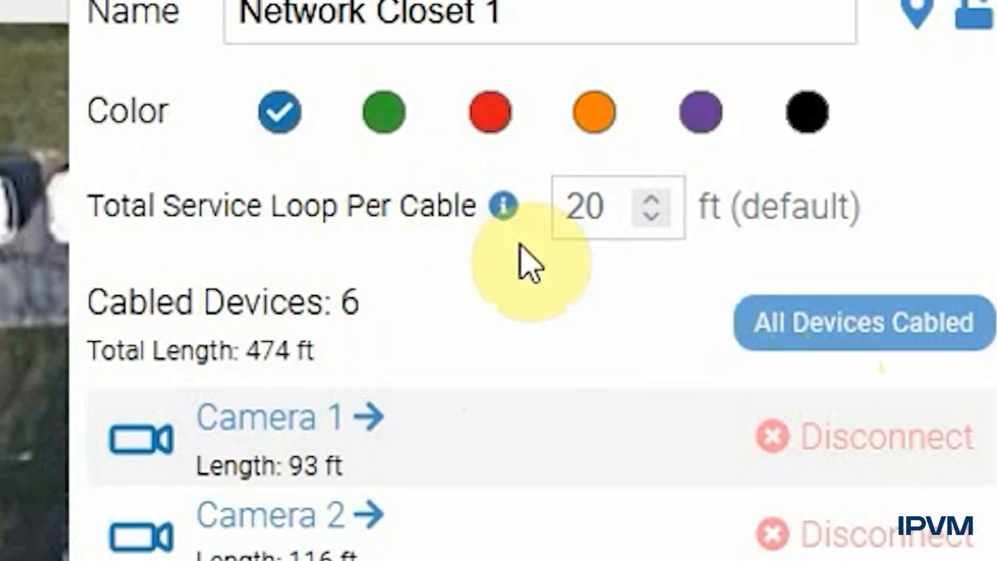
- Set the network closet's total service loop per cable to 20 ft
mouse_move(505, 218)
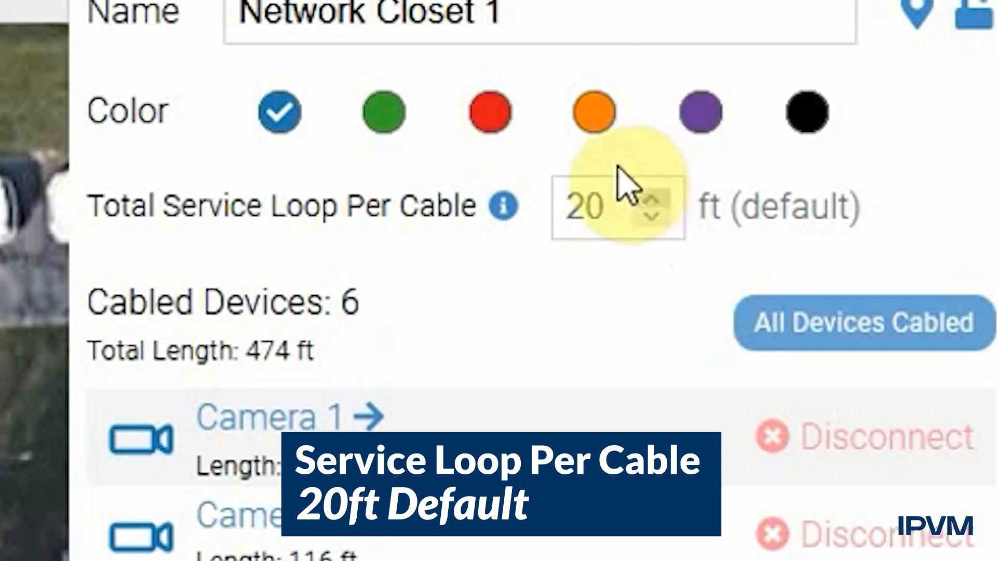
drag(622, 218, 529, 209)
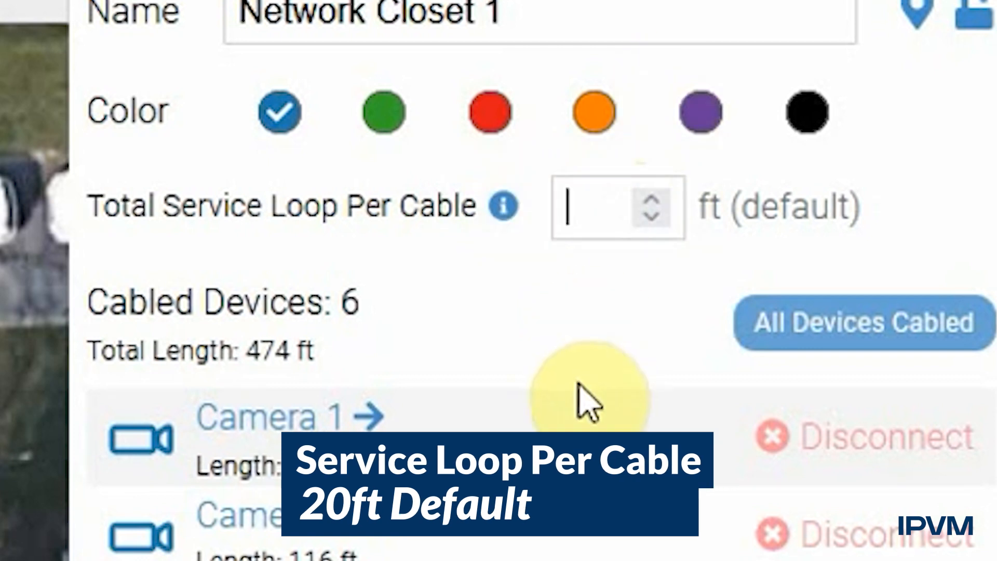
text(20)
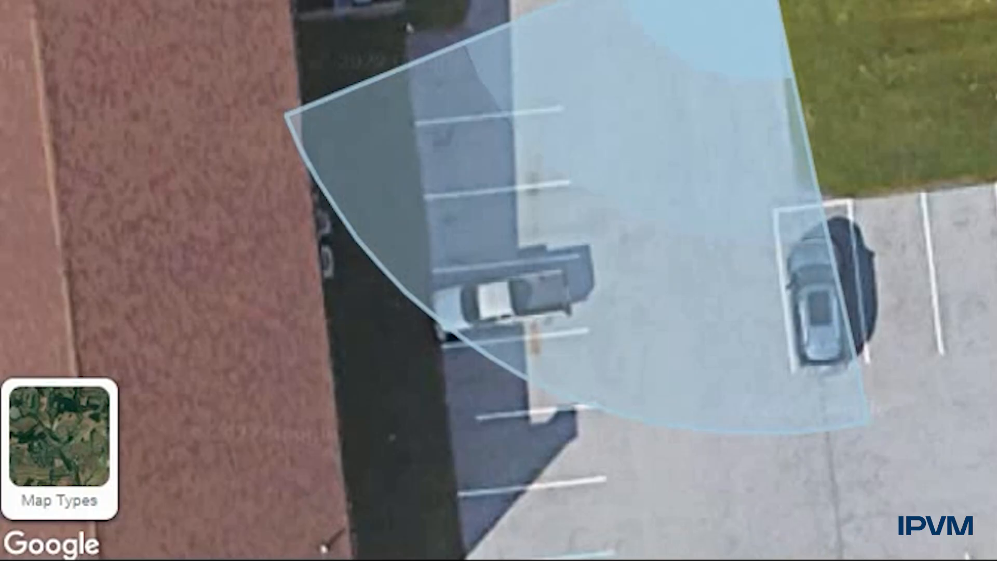
- Switch the background from satellite imagery to the Map type that shows the surrounding streets
mouse_move(25, 511)
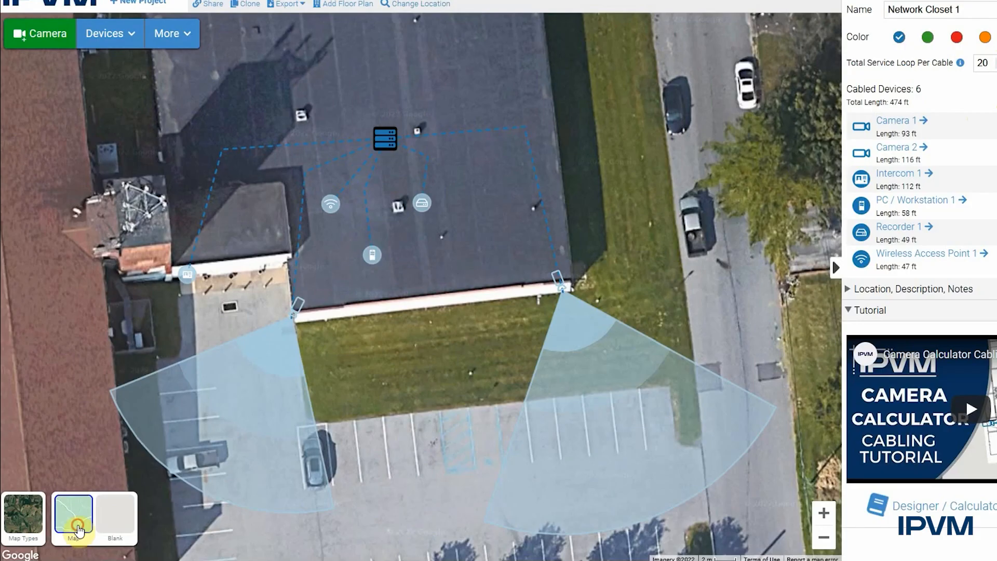
click(202, 481)
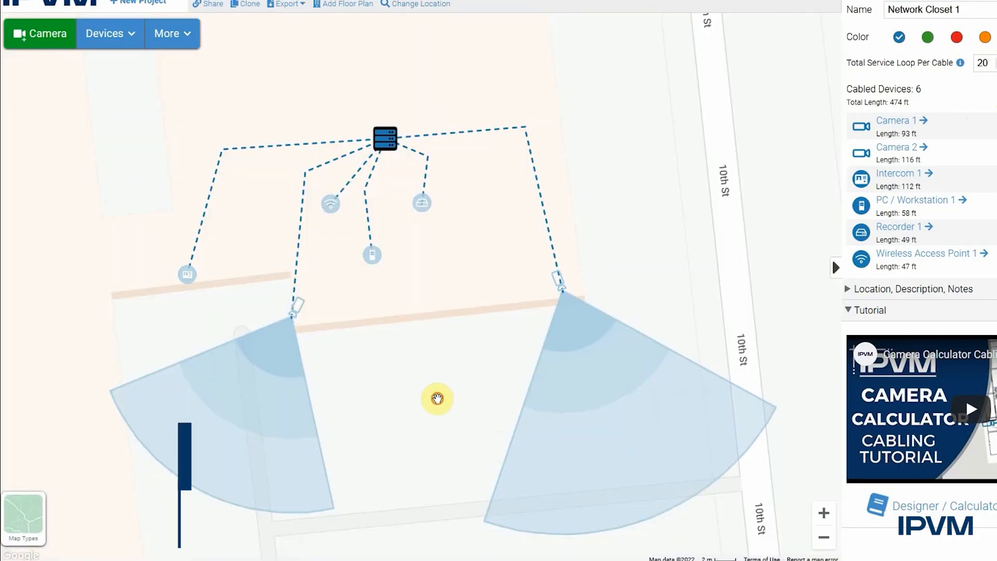
scroll(438, 399, down, 3)
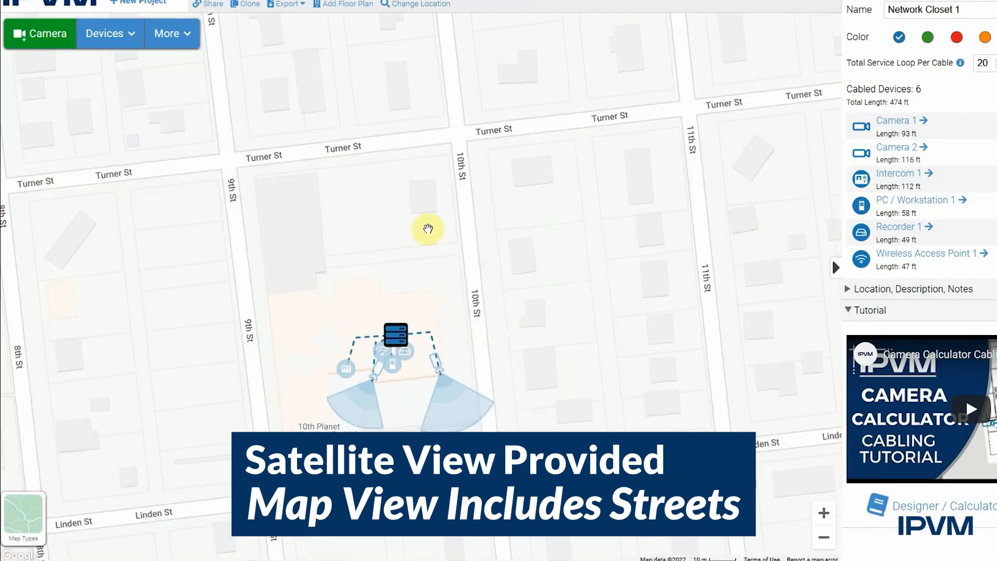
scroll(407, 356, up, 2)
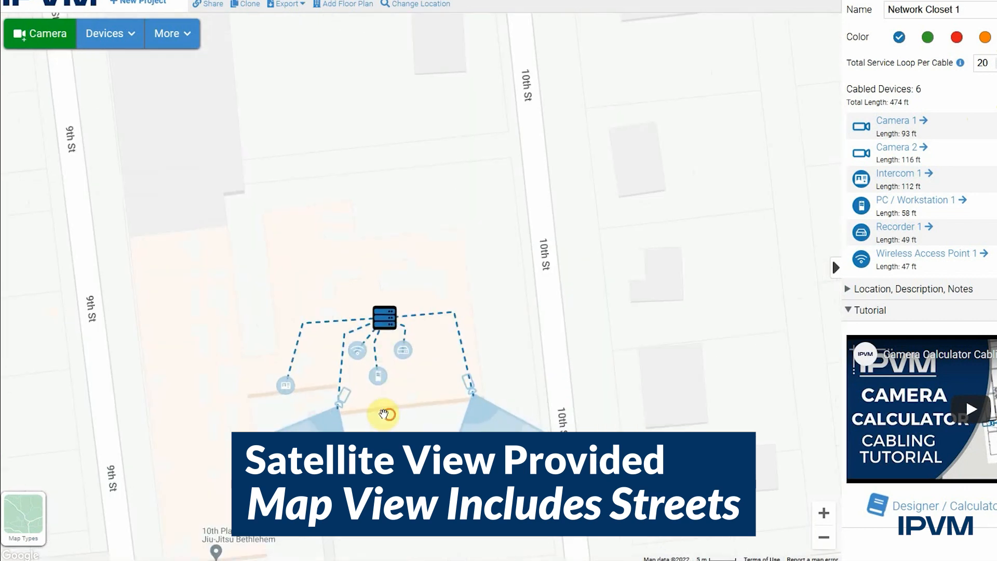
- Switch the background to the blank map type, showing only the placed devices and cabling
drag(385, 412, 429, 350)
mouse_move(130, 523)
click(114, 522)
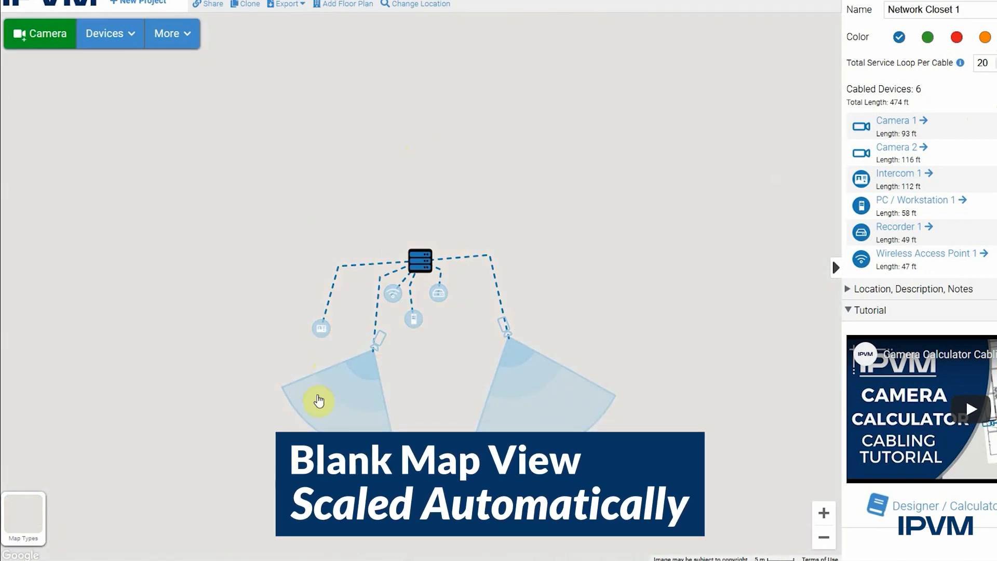
scroll(455, 213, up, 1)
drag(439, 391, 462, 299)
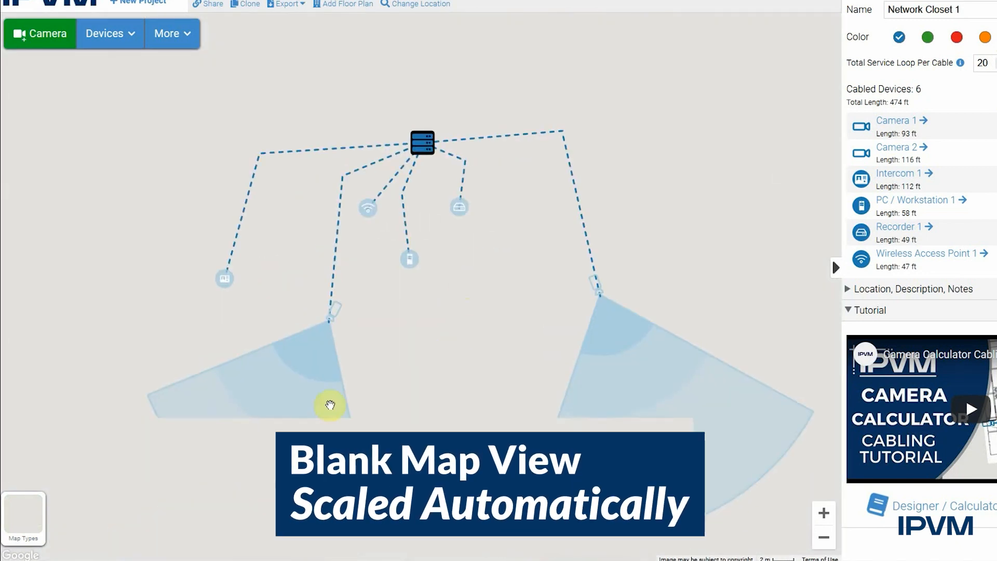
- Change the map background to satellite imagery
mouse_move(16, 525)
click(69, 515)
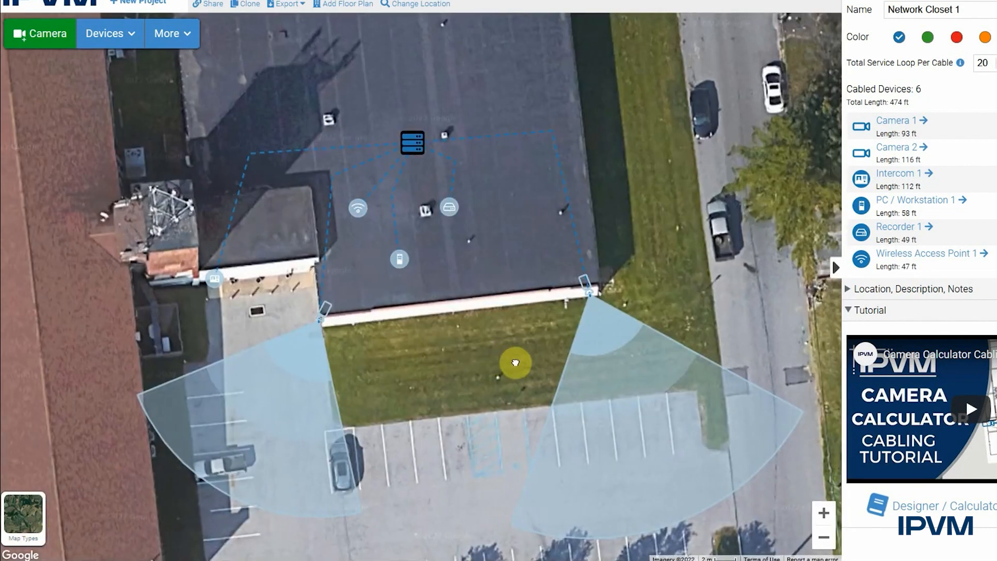
drag(479, 351, 467, 289)
- Select Camera 2, covering the parking lot and the street corner, and set its resolution to 4K
click(596, 438)
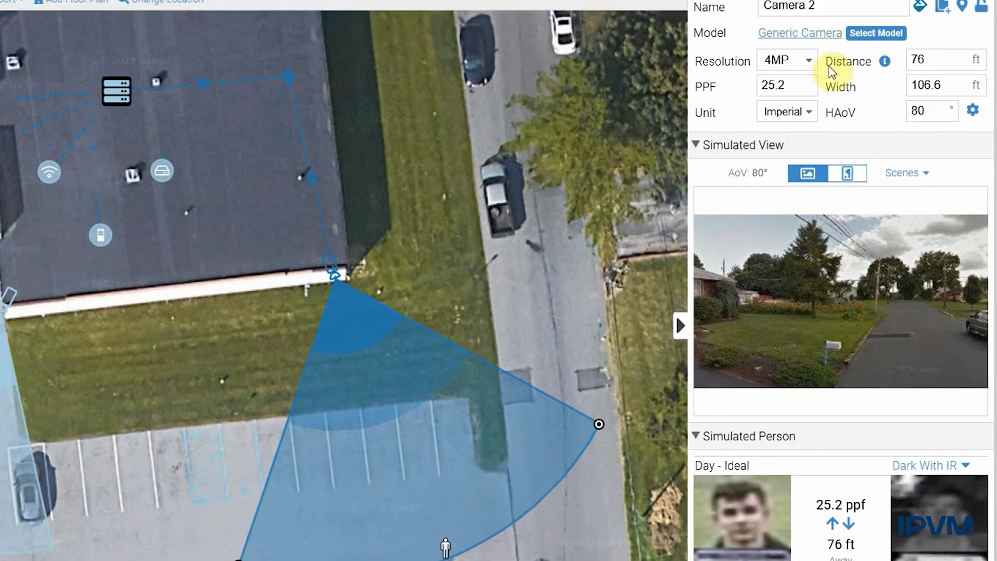
click(809, 62)
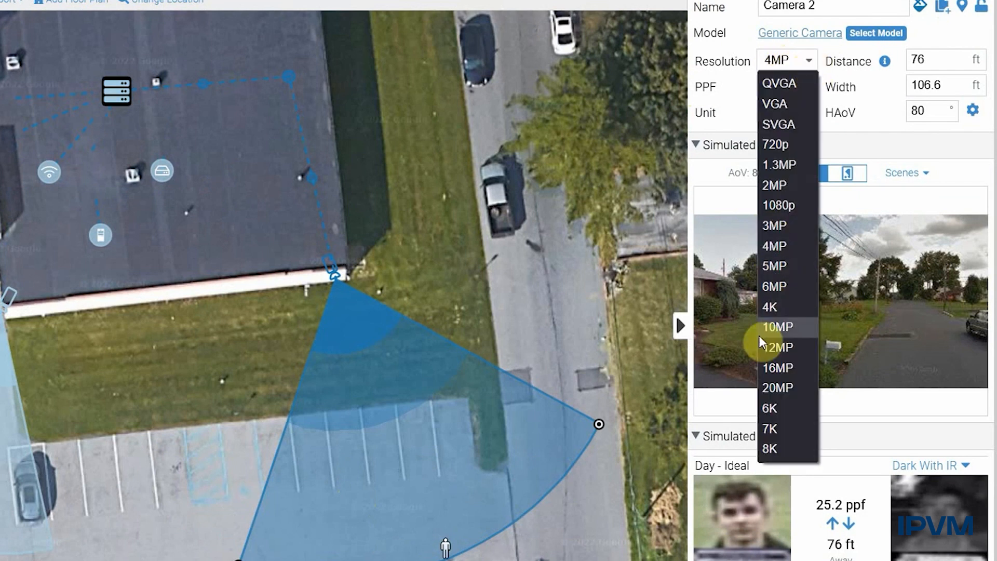
click(779, 314)
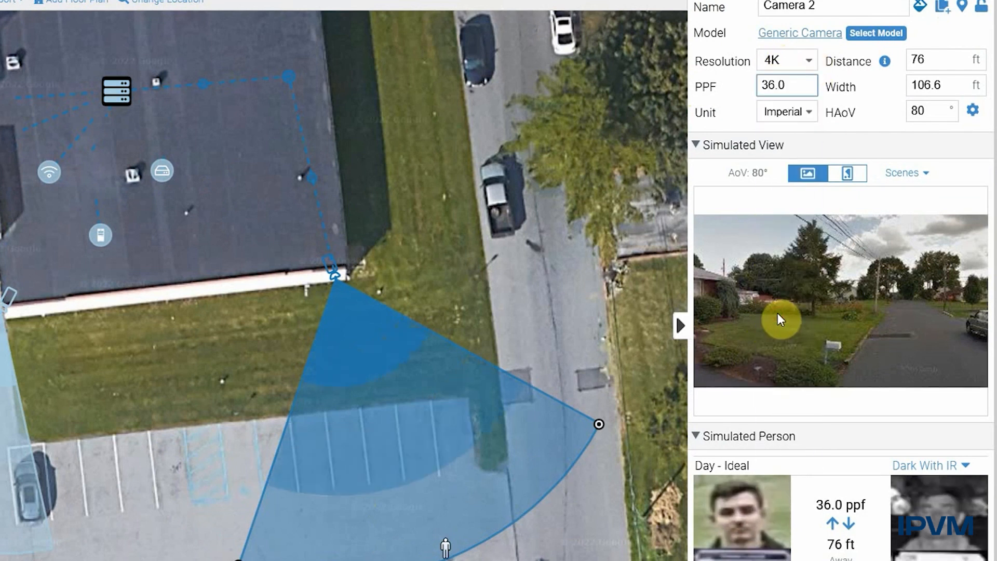
click(812, 58)
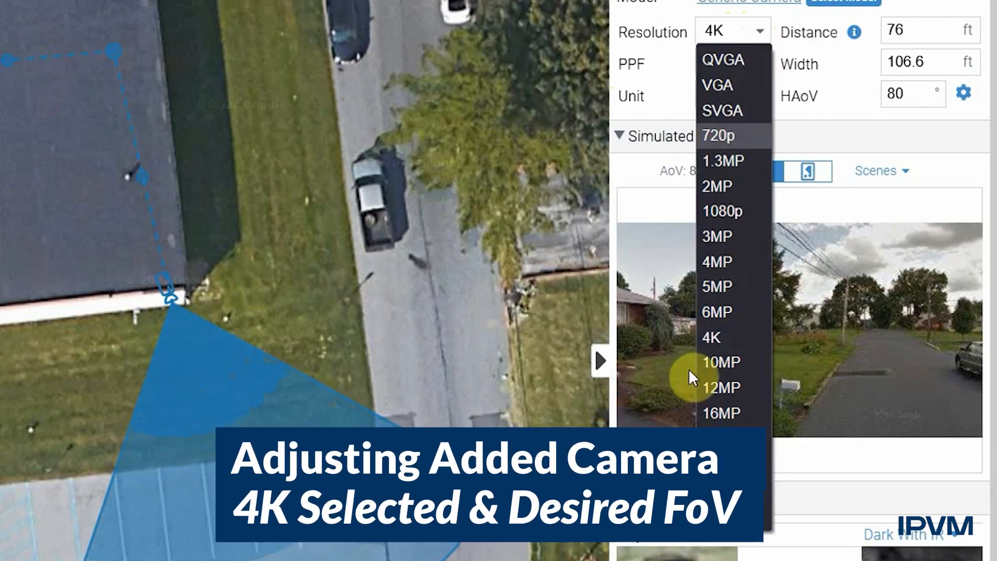
click(737, 339)
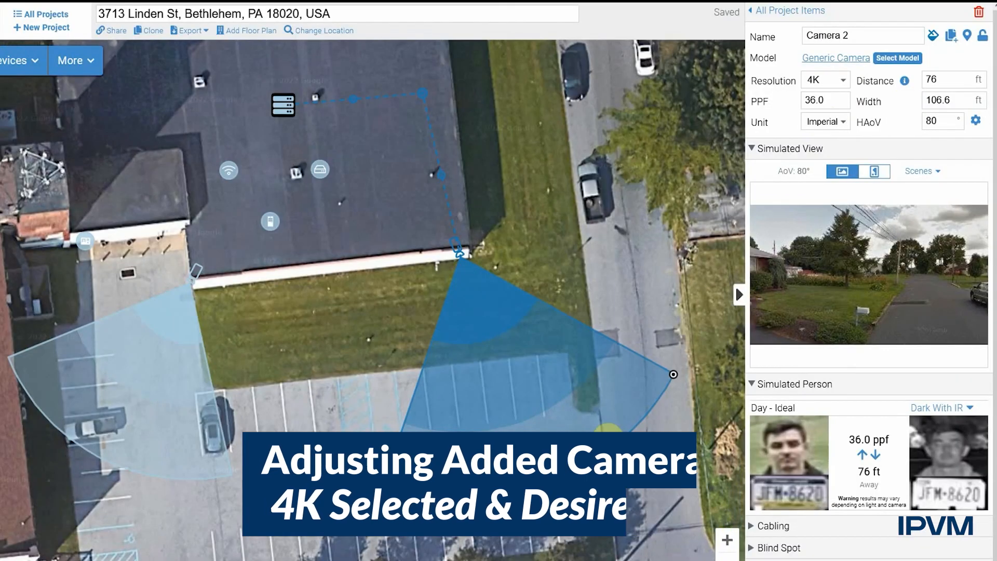
- Extend and rotate Camera 2's field of view across the parking lot and street to a distance of about 94 ft
drag(675, 374, 704, 441)
drag(530, 559, 511, 538)
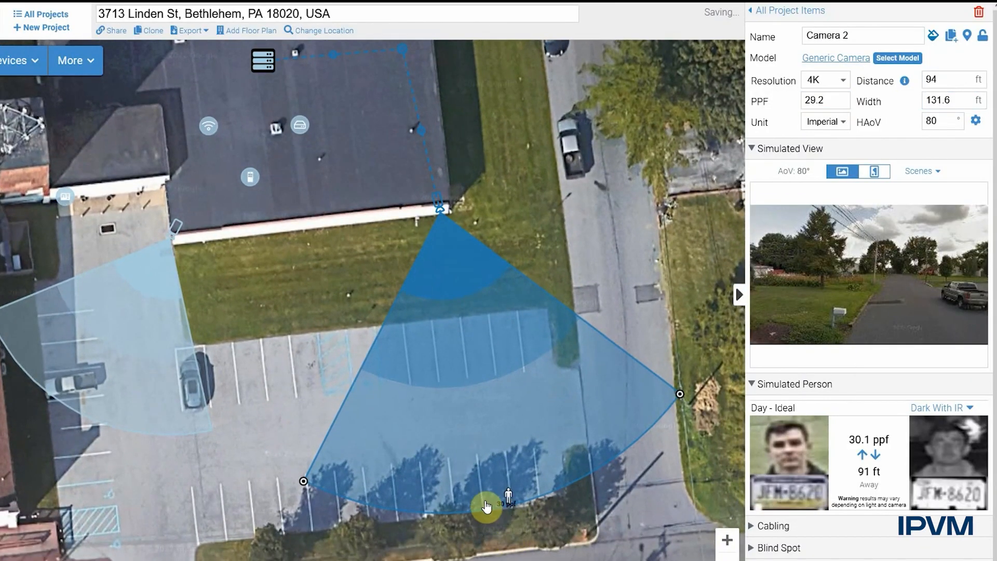
drag(486, 506, 481, 494)
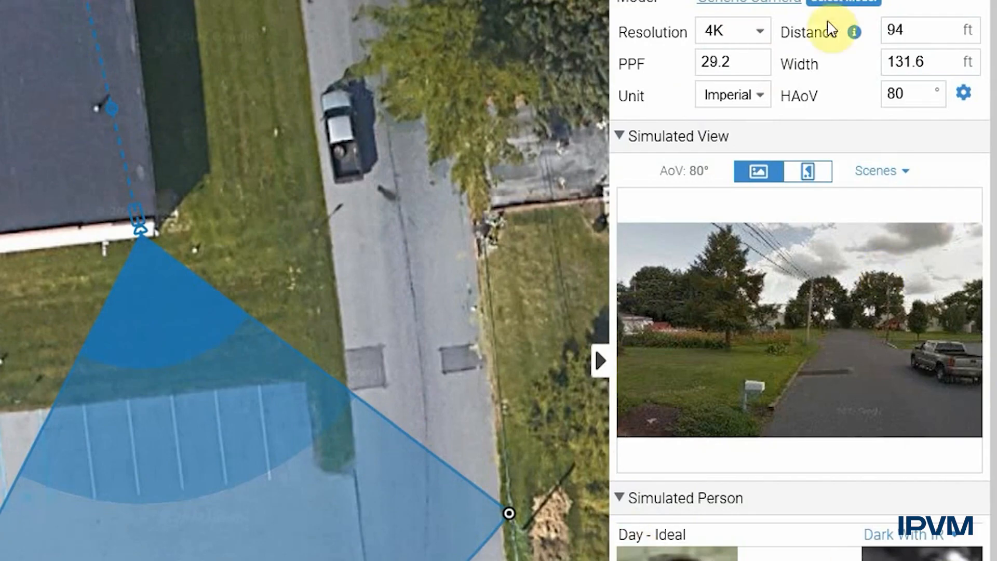
- Try resolutions of 12MP and 6K for Camera 2
click(762, 37)
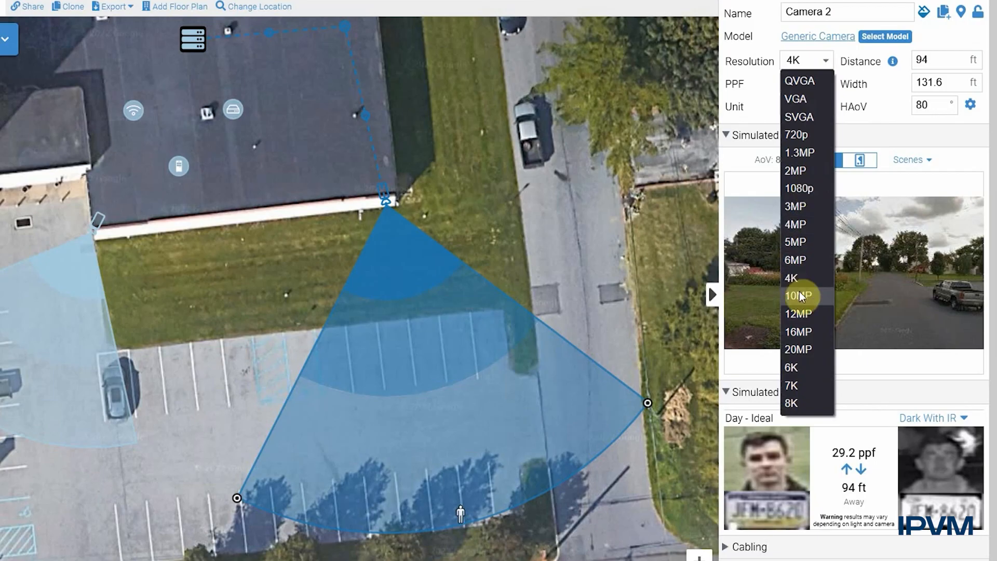
click(803, 313)
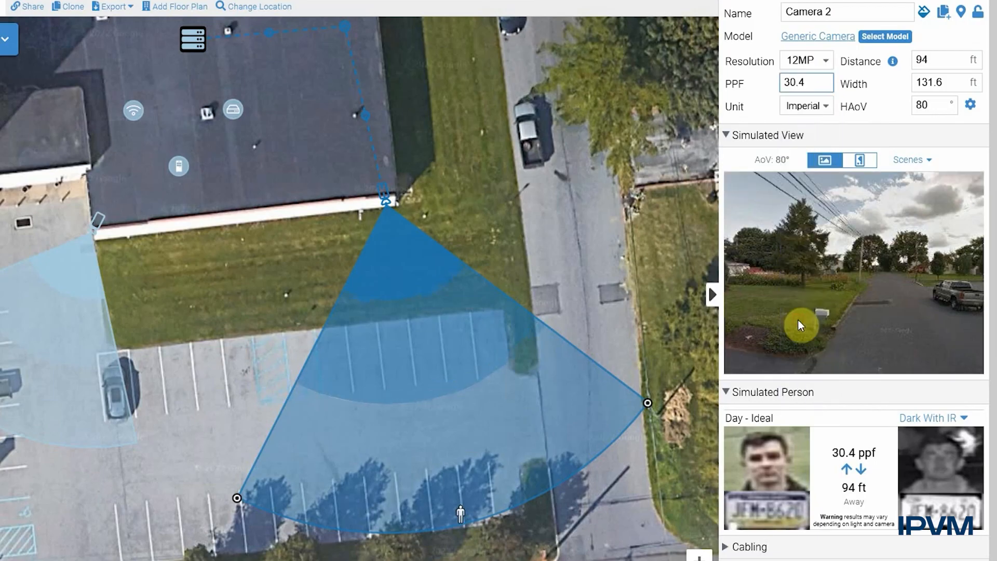
click(811, 61)
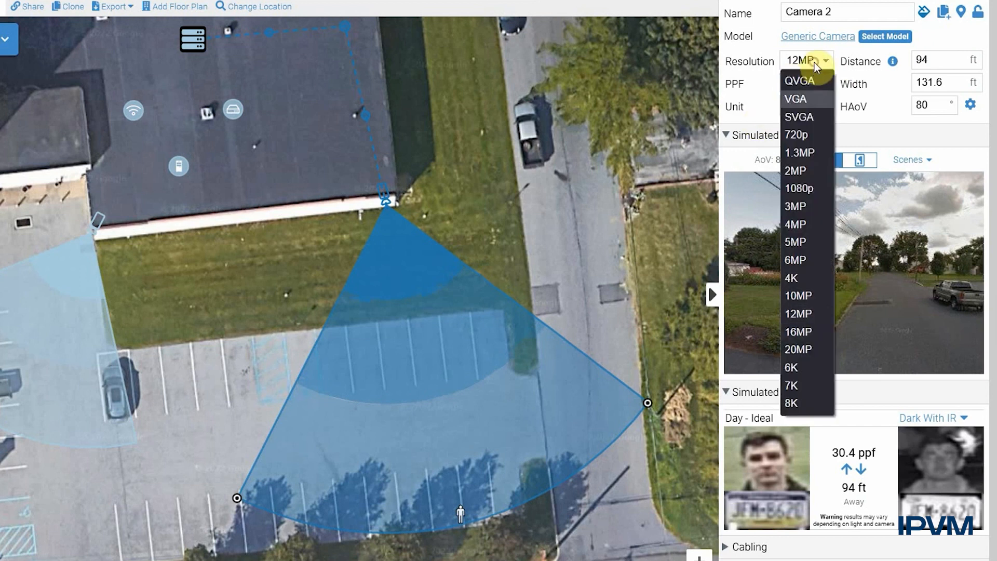
click(804, 371)
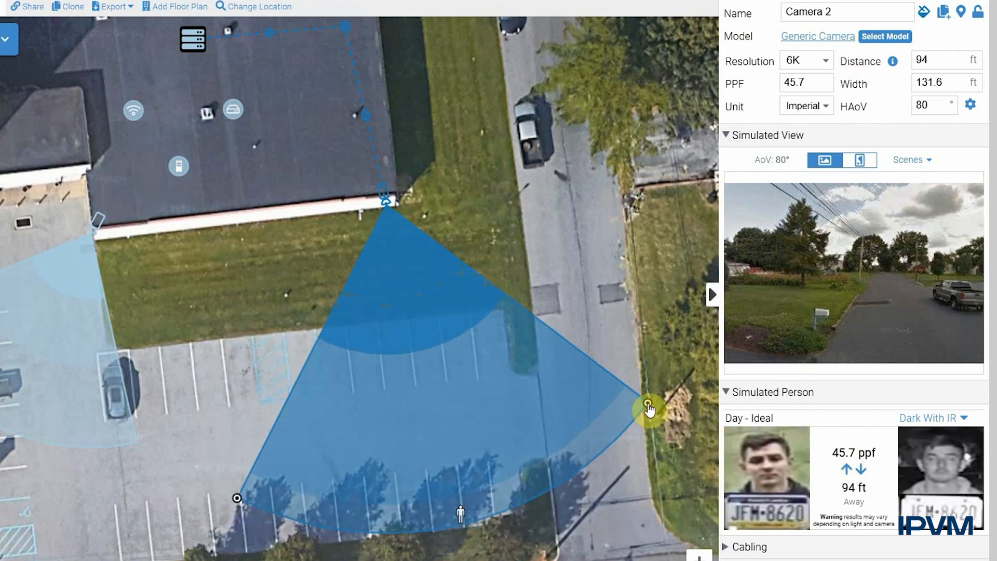
- Narrow Camera 2's field of view to a horizontal angle of about 53° and set its resolution to 4K
drag(649, 408, 598, 461)
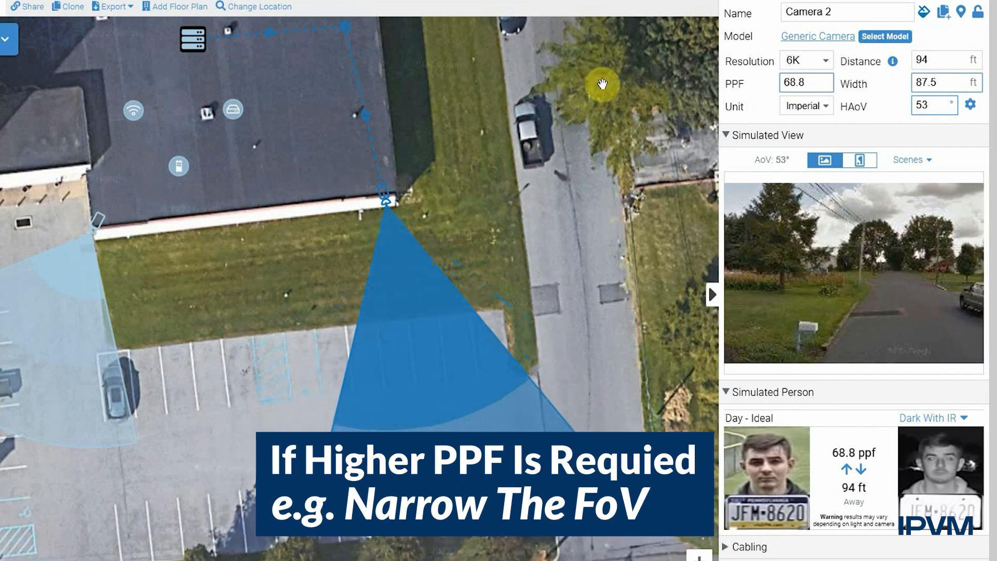
click(818, 66)
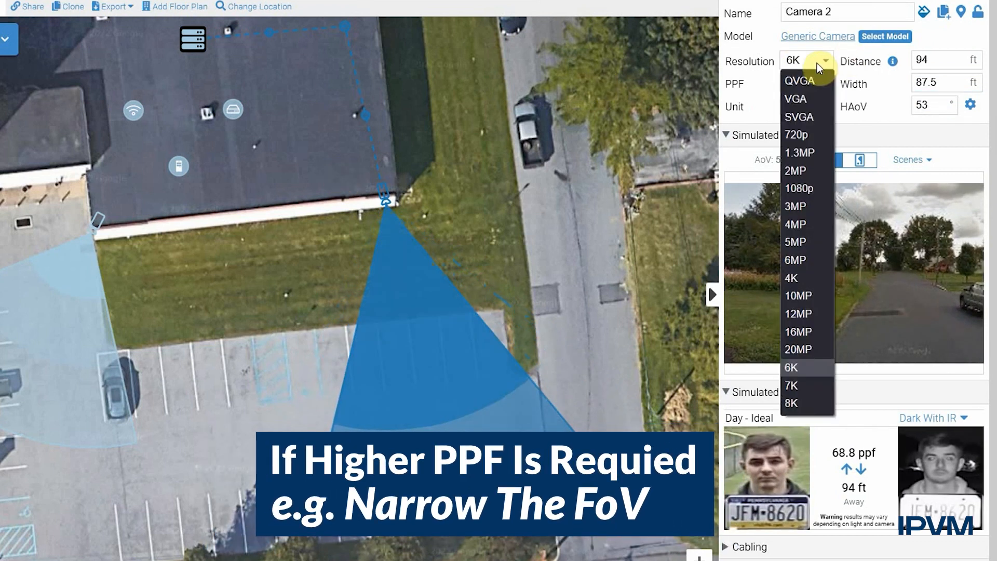
click(809, 281)
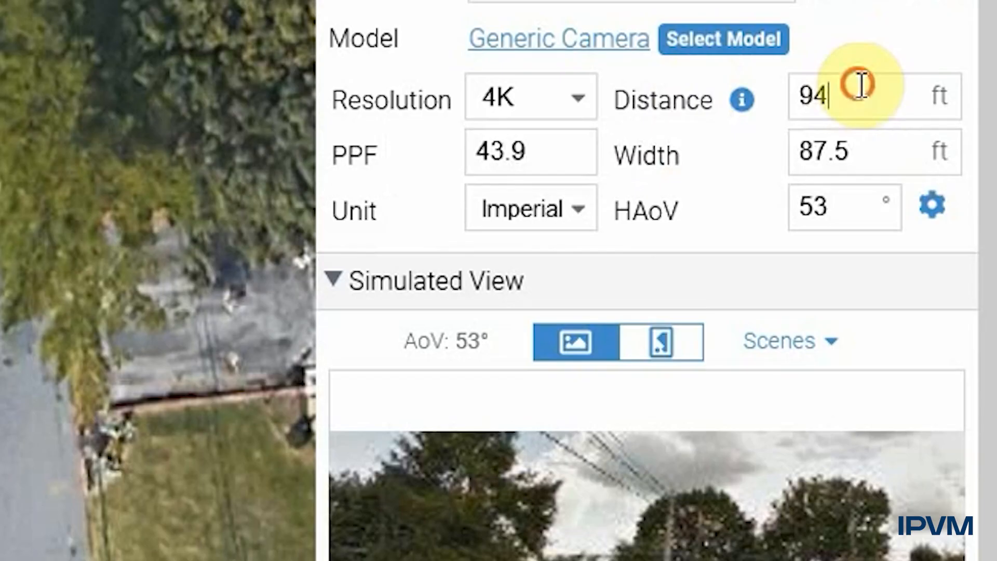
- Set Camera 2's pixels per foot (PPF) to 50
drag(940, 55, 897, 59)
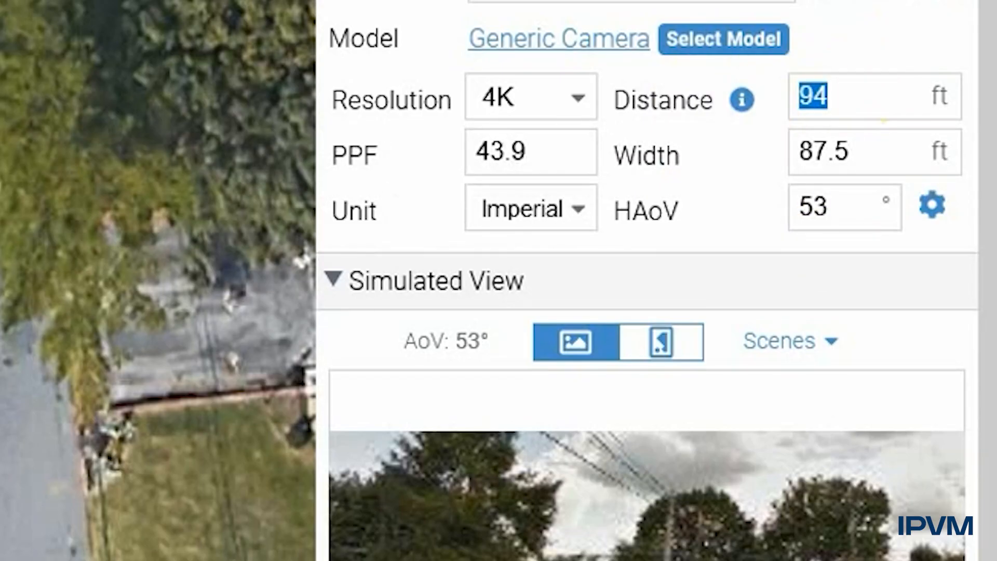
click(508, 154)
drag(549, 154, 343, 162)
text(50)
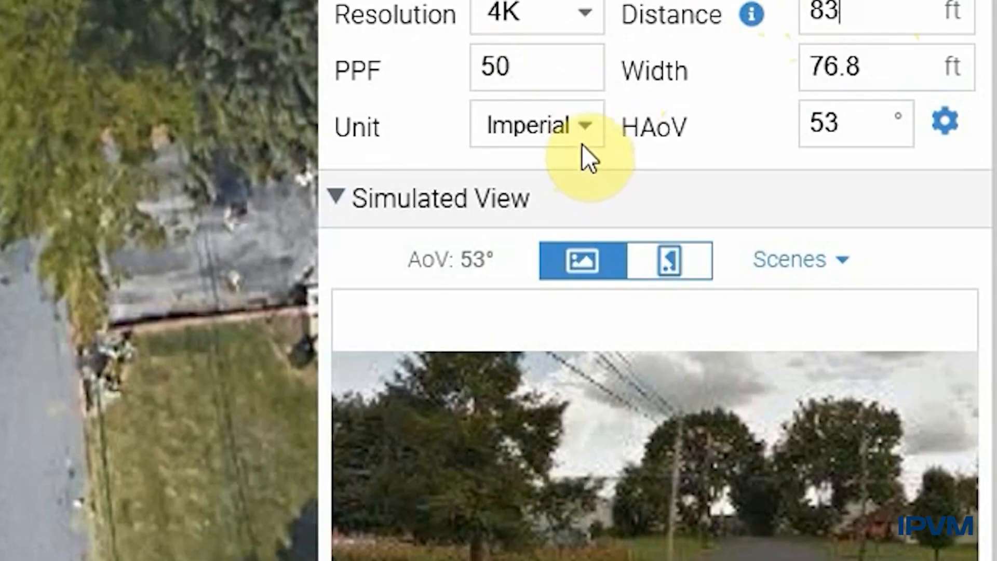
- Try the Metric unit for Camera 2, and return the unit to Imperial
click(827, 109)
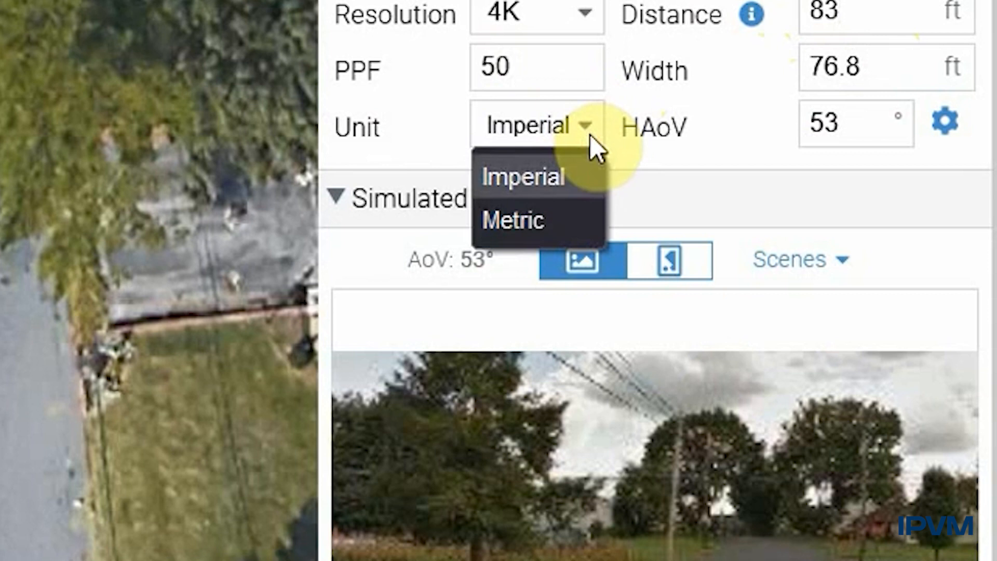
click(539, 216)
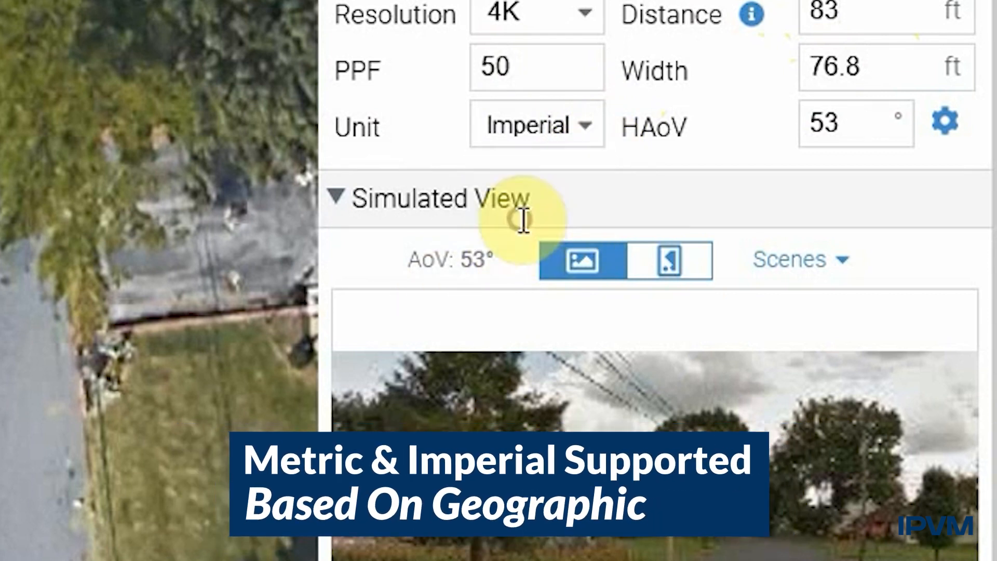
click(587, 136)
click(532, 176)
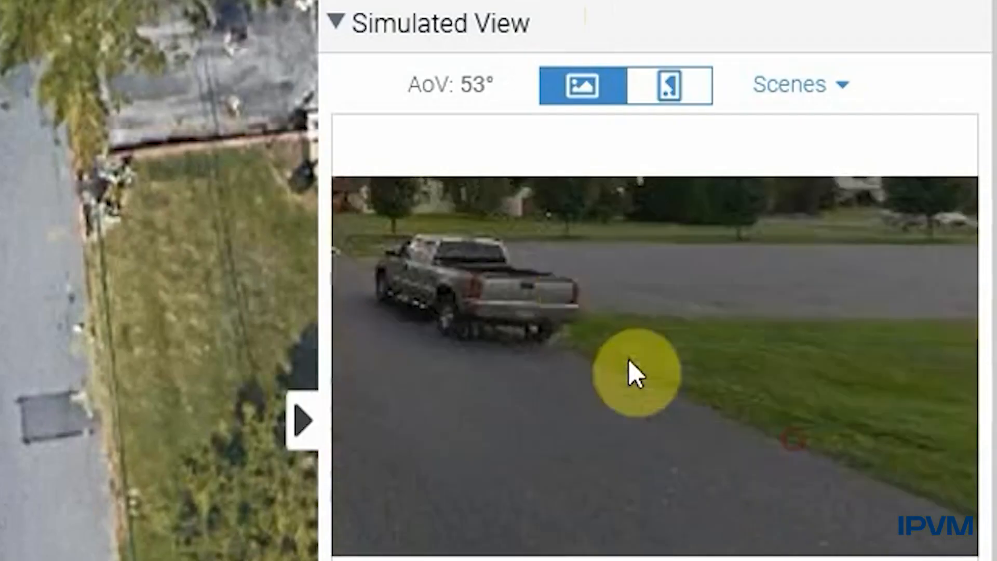
- Look around Camera 2's simulated street view, aiming it down toward the pickup truck and the grass beside the road
drag(630, 361, 532, 338)
drag(746, 294, 824, 313)
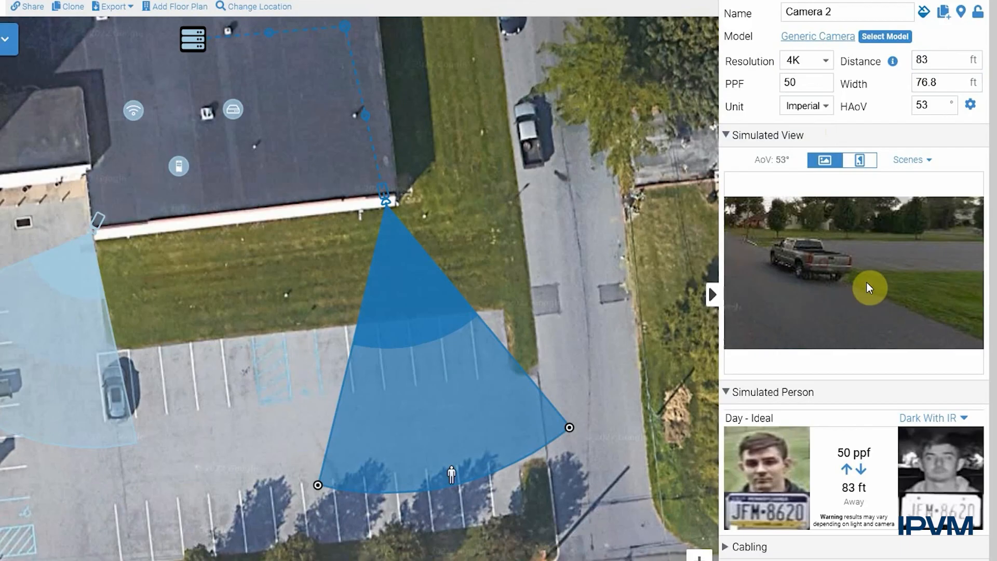
drag(690, 396, 452, 338)
drag(772, 261, 882, 302)
click(907, 280)
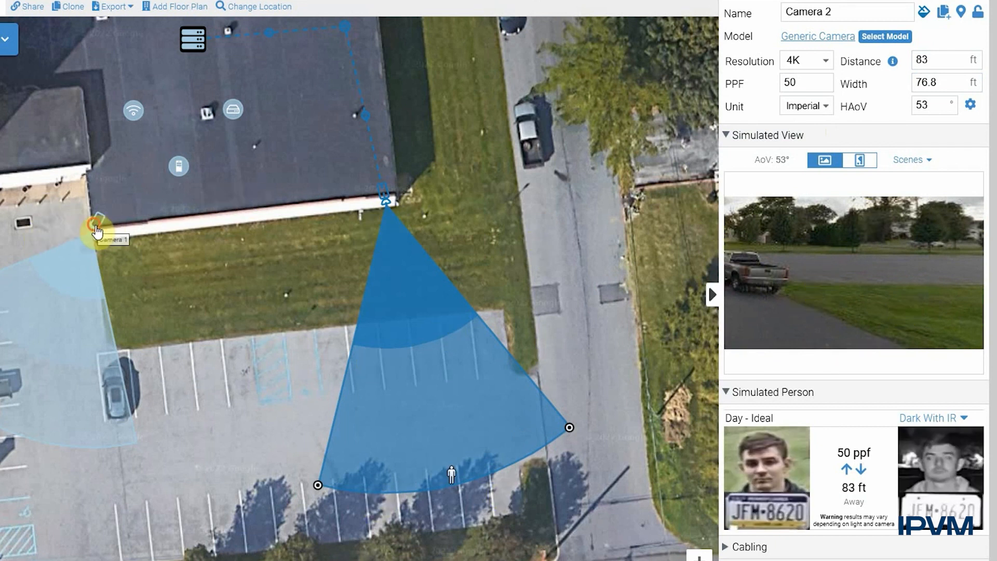
- Select Camera 1 and try the parking lot and carpeted room stock scenes in its simulated view
click(96, 232)
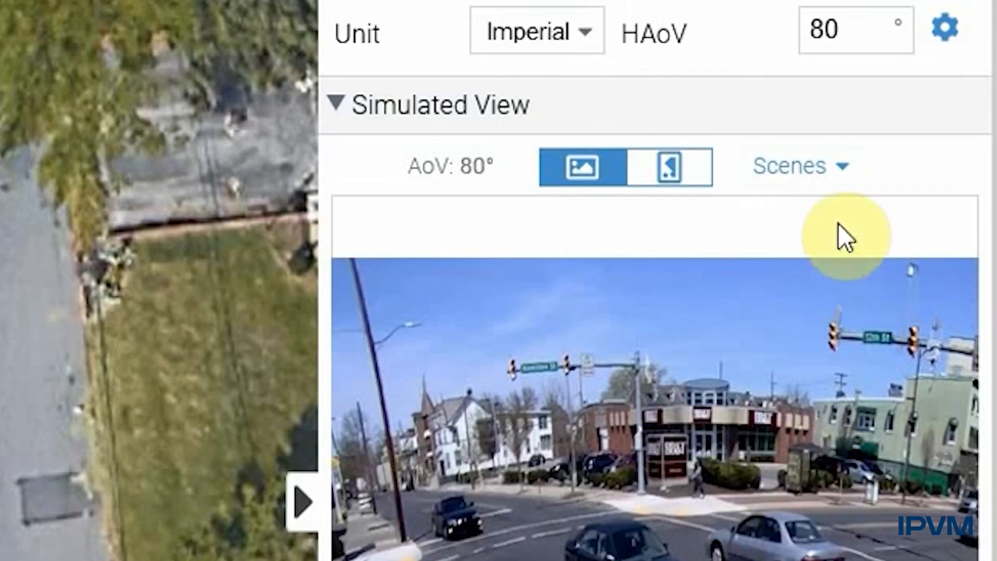
click(928, 161)
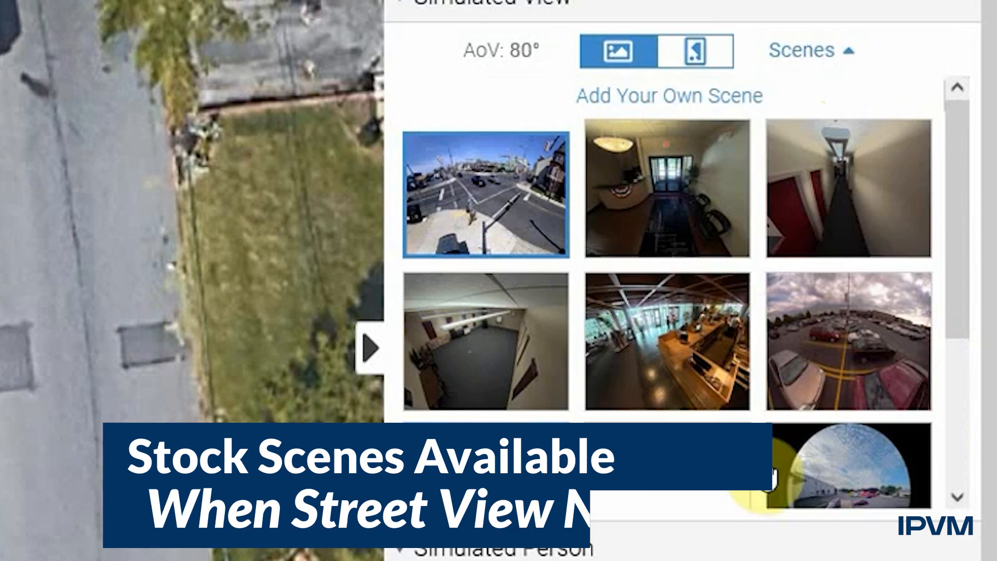
scroll(797, 451, down, 3)
click(797, 451)
click(811, 55)
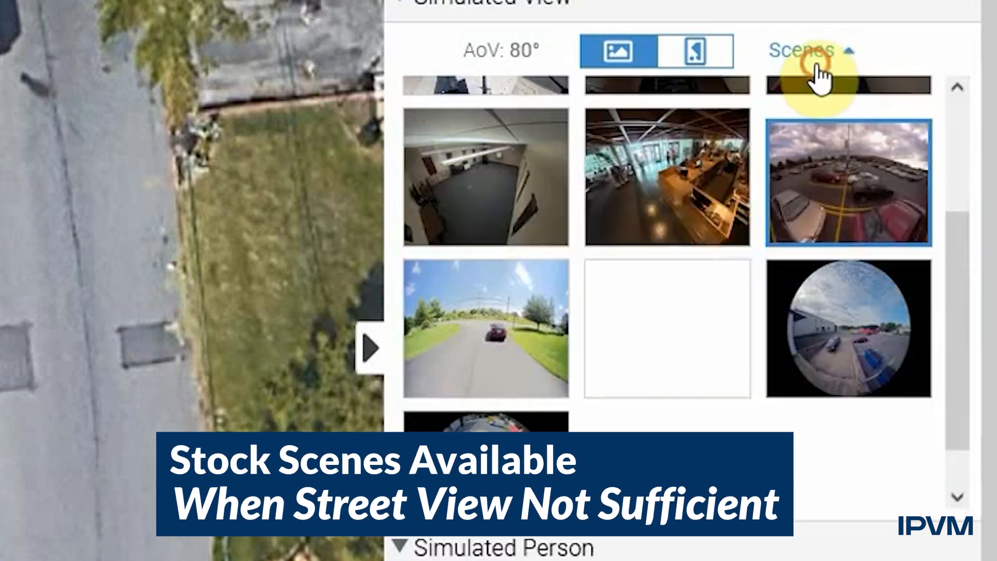
click(487, 200)
drag(756, 430, 589, 113)
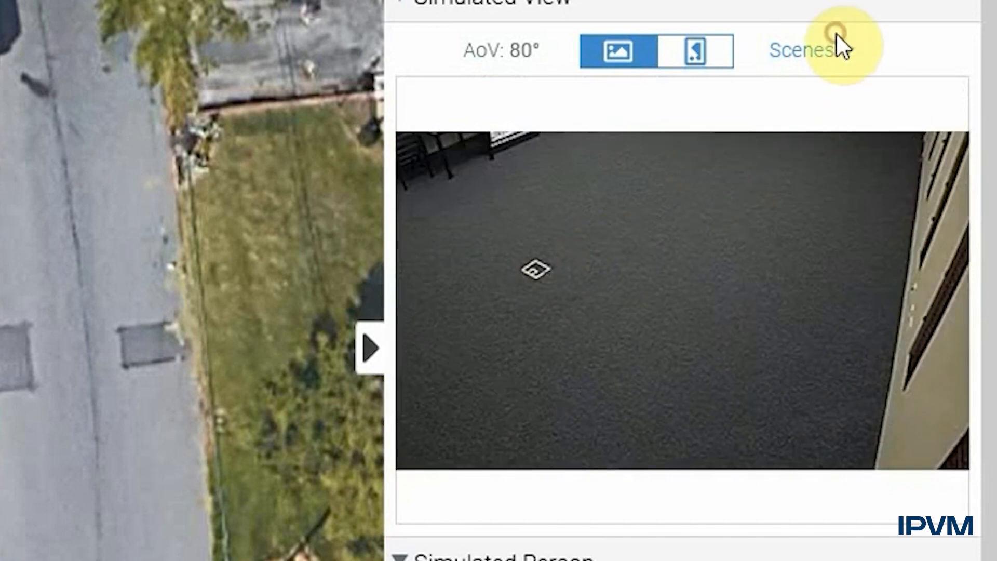
- Apply the outdoor fisheye scene with the ramp and blue dumpsters to Camera 1 and widen its angle of view to 160°
click(854, 54)
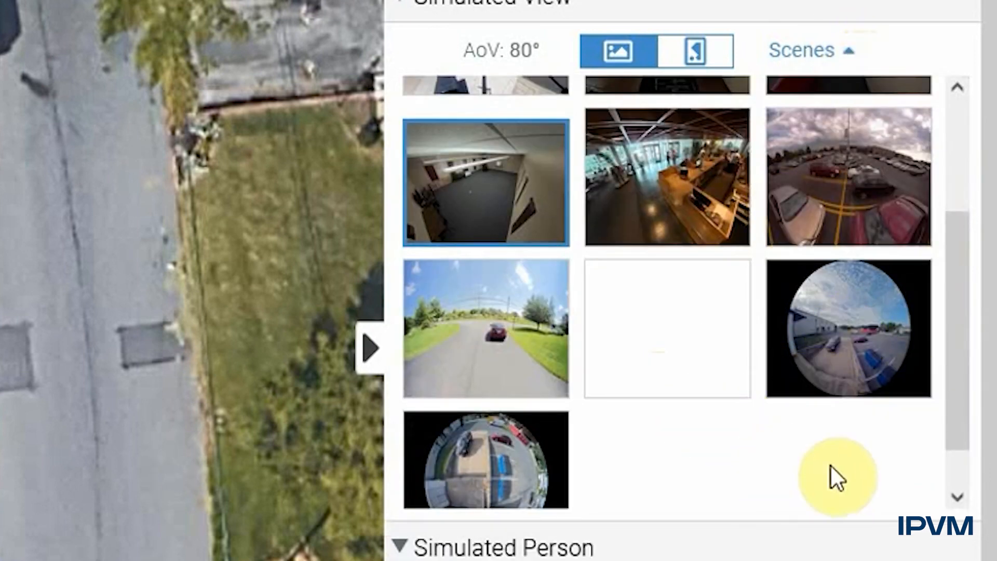
click(878, 343)
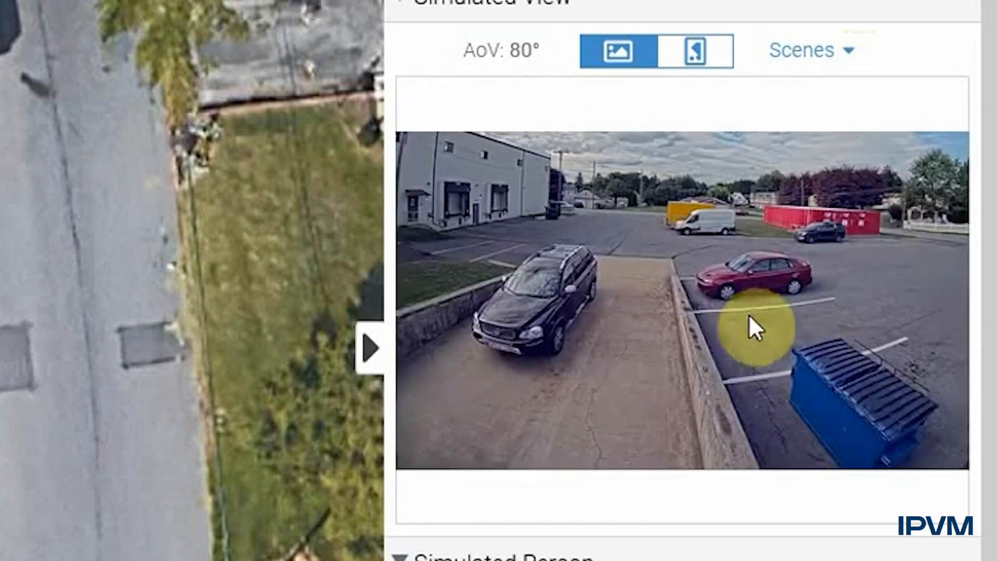
drag(581, 326, 646, 324)
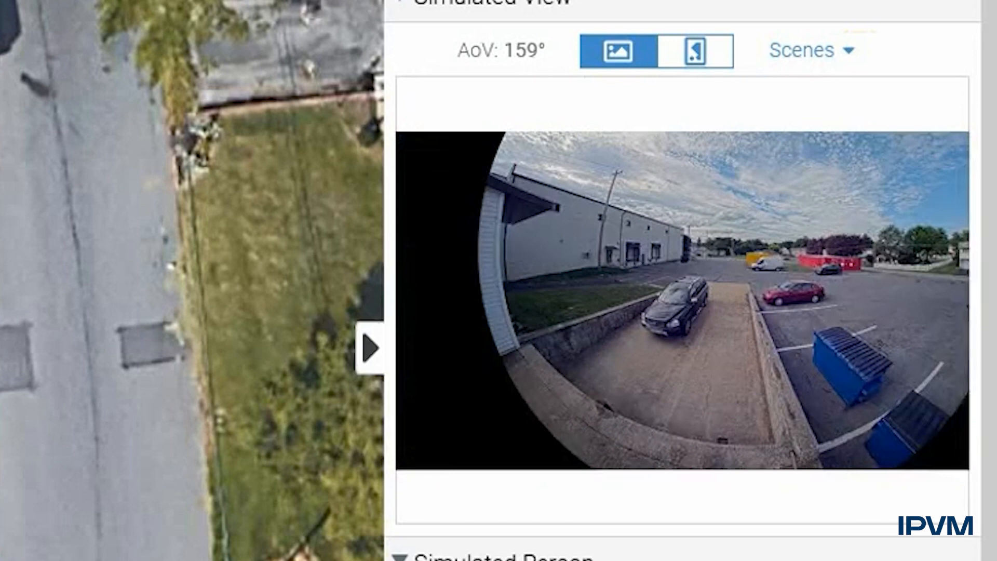
drag(785, 279, 741, 321)
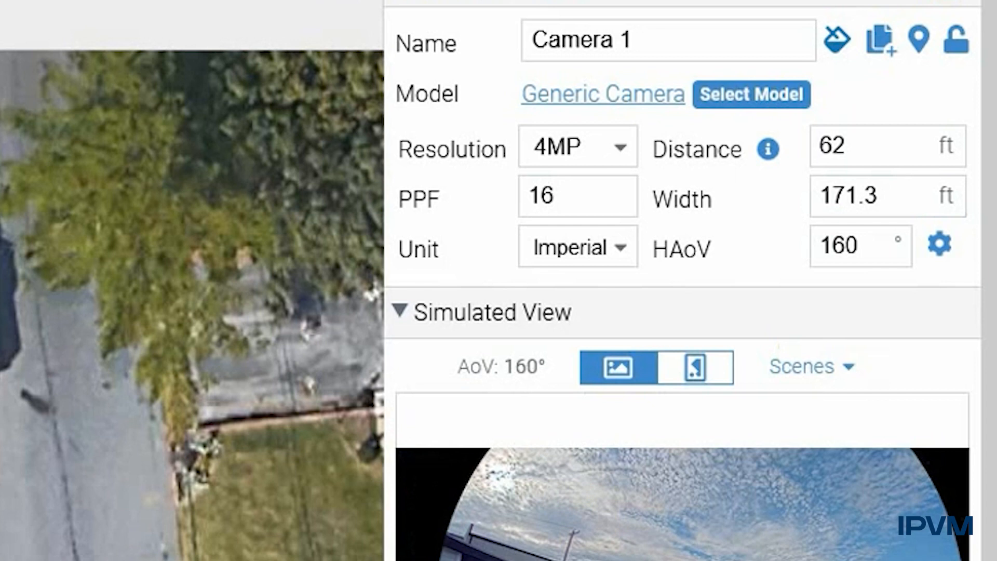
- Open the model selection for Camera 1 and look through the list of camera brands
click(641, 100)
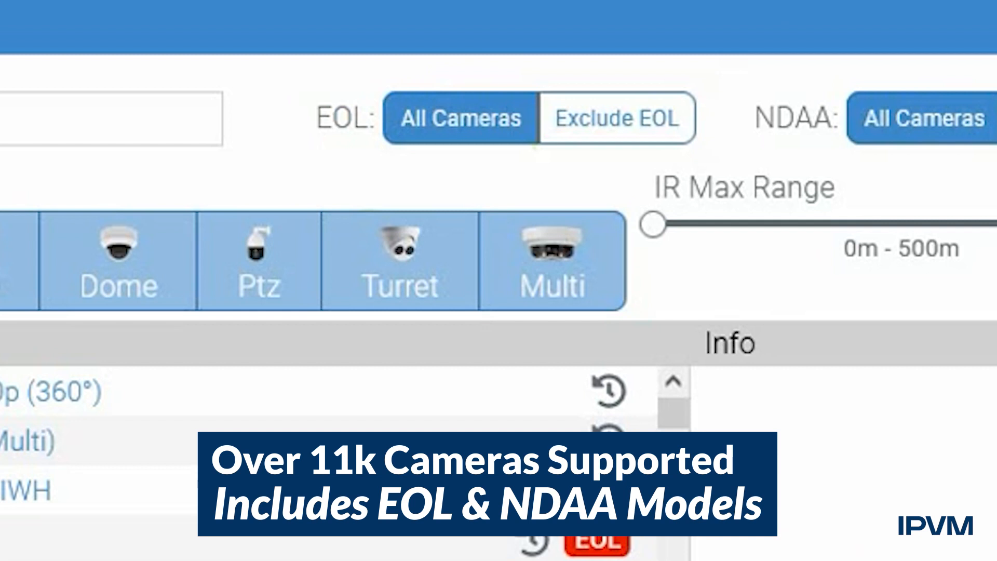
mouse_move(770, 95)
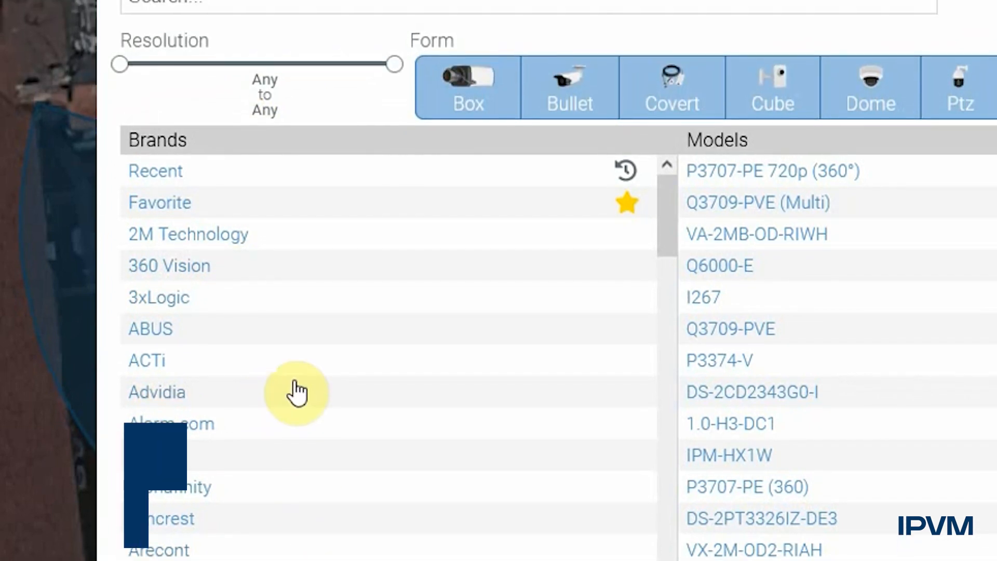
scroll(296, 329, down, 3)
scroll(296, 429, down, 6)
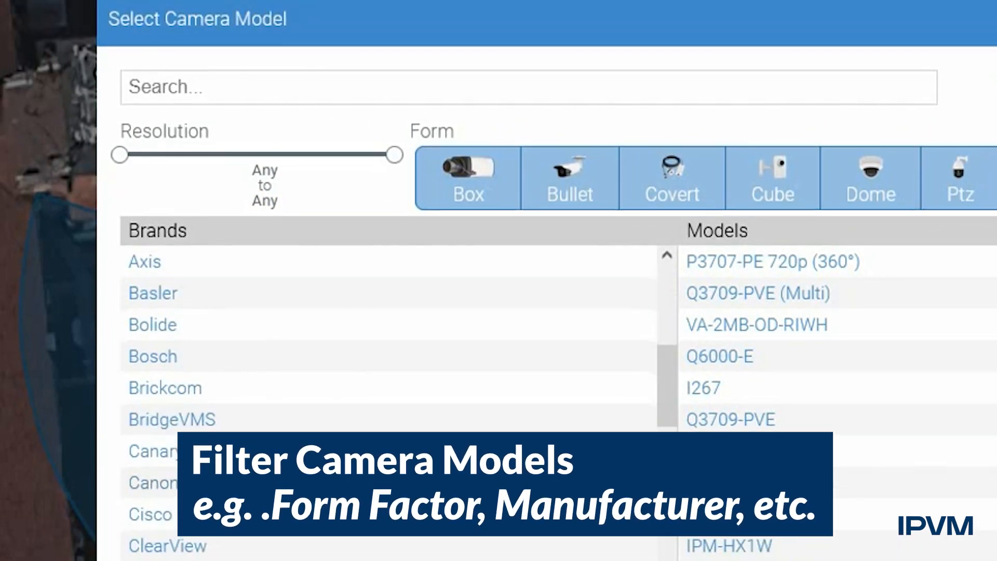
click(283, 81)
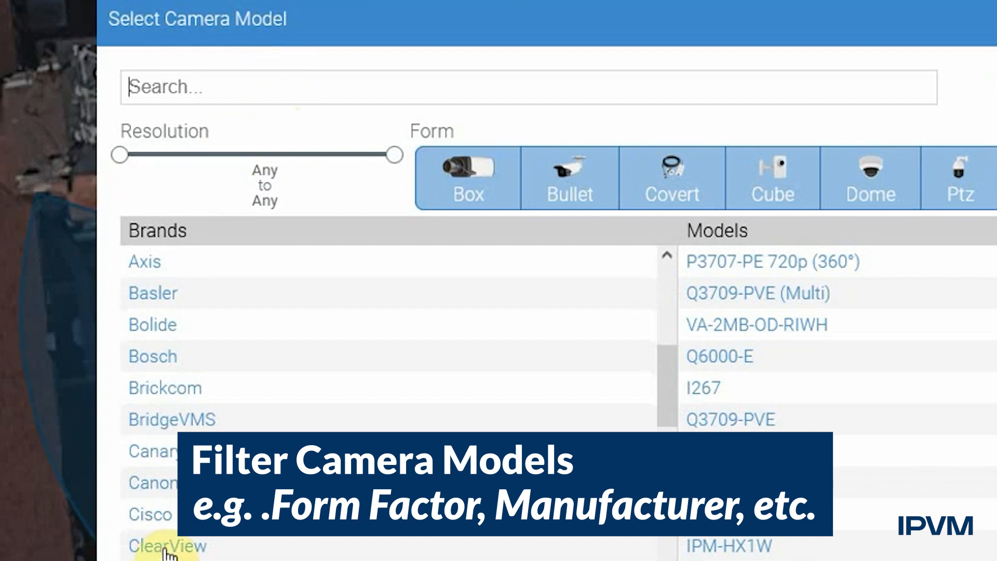
scroll(166, 520, down, 5)
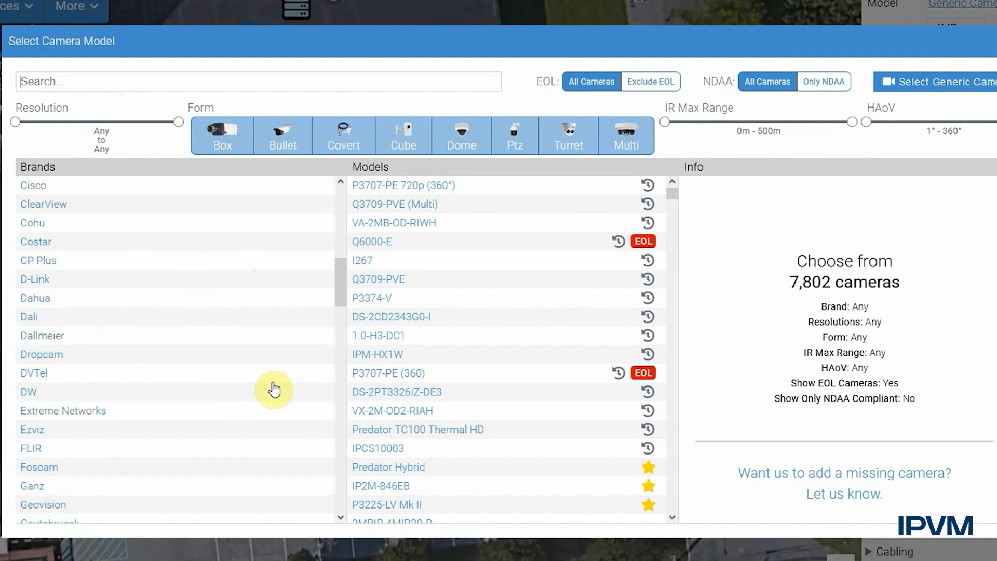
scroll(120, 323, down, 2)
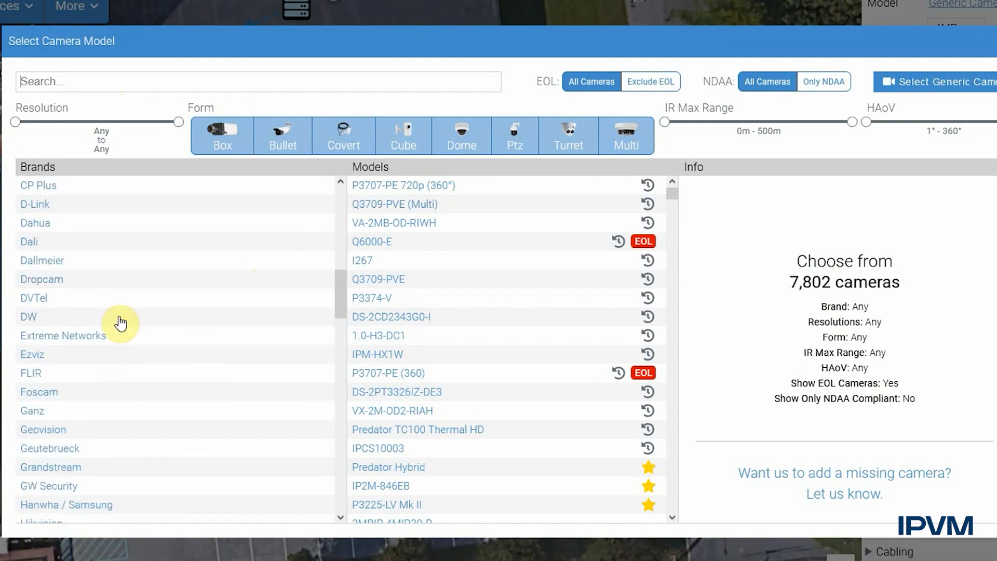
scroll(51, 252, up, 6)
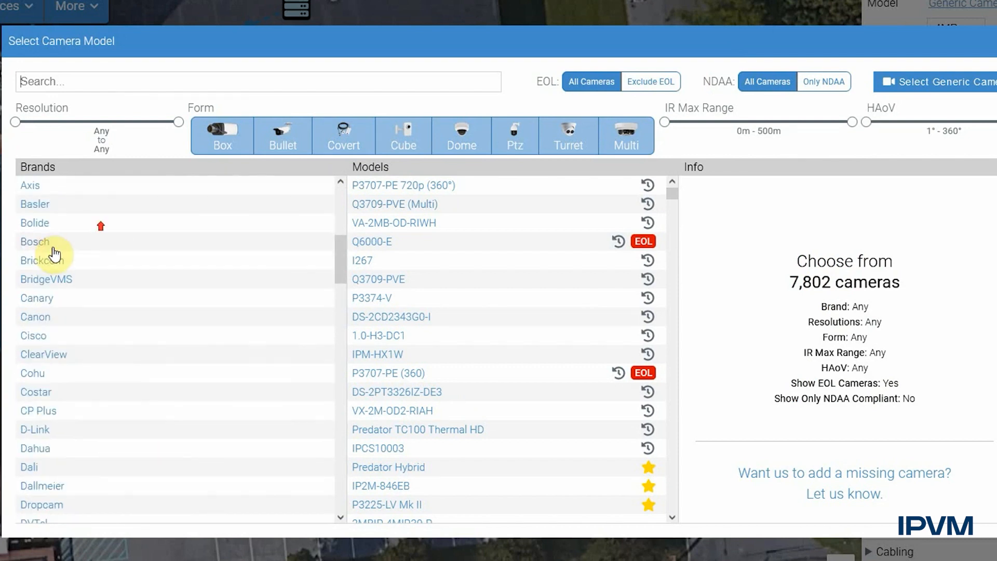
- Filter the camera models to Bosch box and bullet cameras with a resolution of 4K and higher
click(51, 250)
click(463, 132)
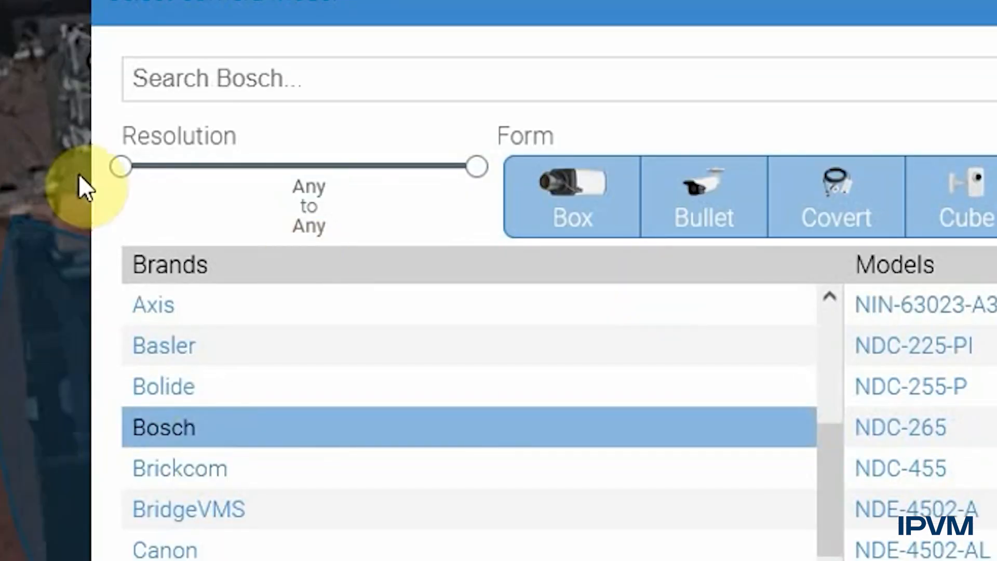
drag(121, 167, 268, 170)
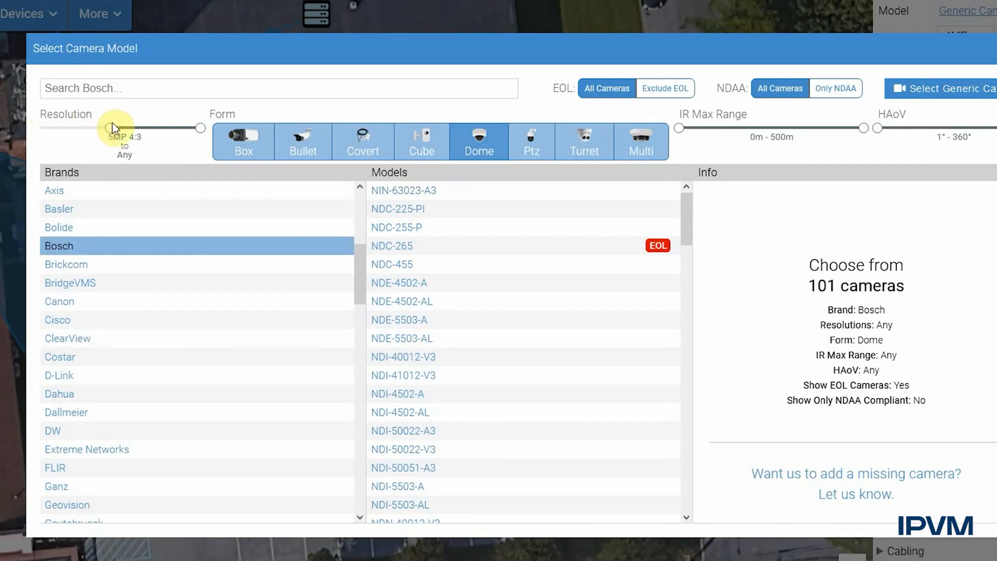
drag(144, 130, 145, 133)
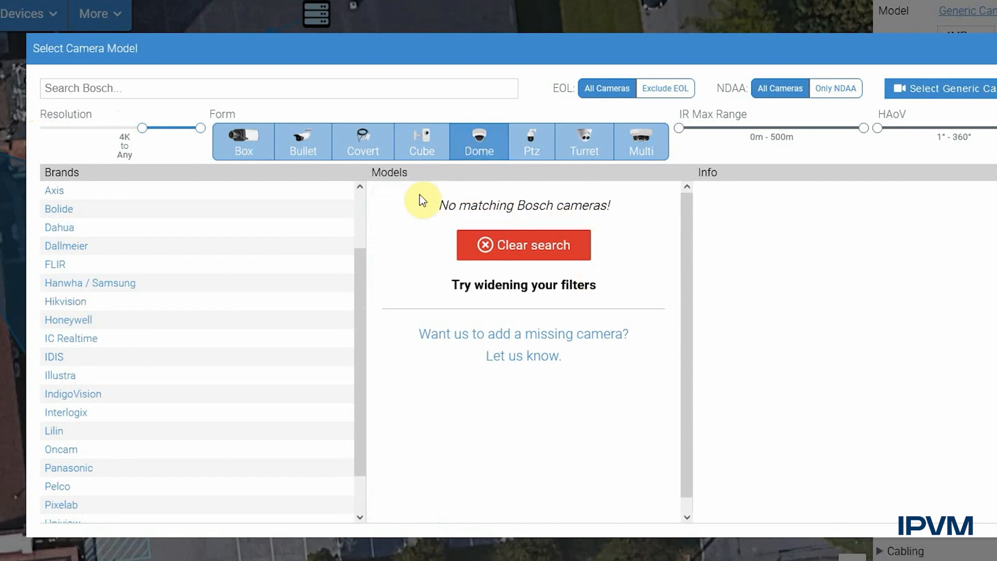
click(305, 148)
click(477, 150)
click(256, 153)
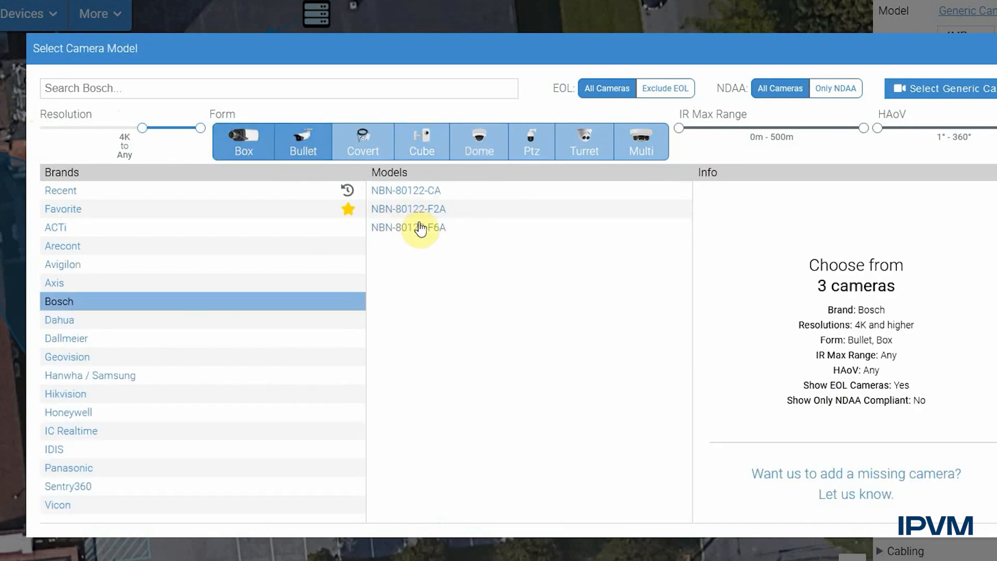
- Compare the Bosch NBN-80122-F2A with the NBN-80122-F6A, and assign the F6A to Camera 1 with a coverage distance of about 64 ft
click(408, 228)
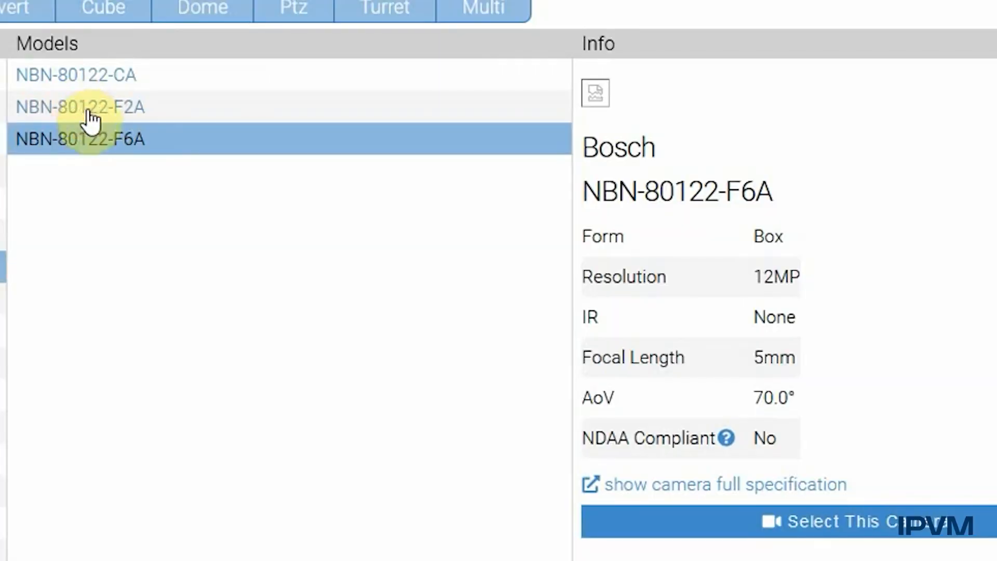
click(83, 109)
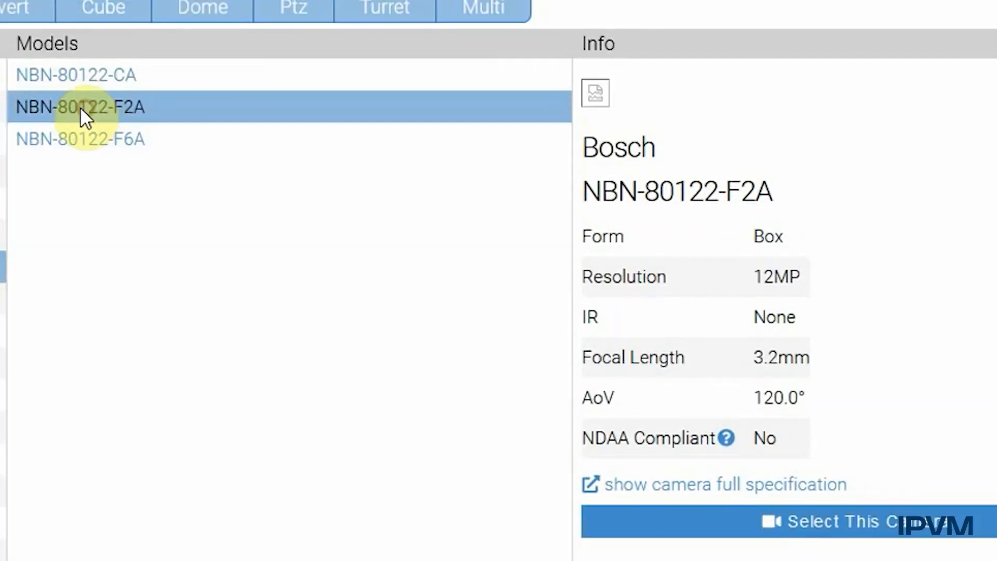
click(41, 139)
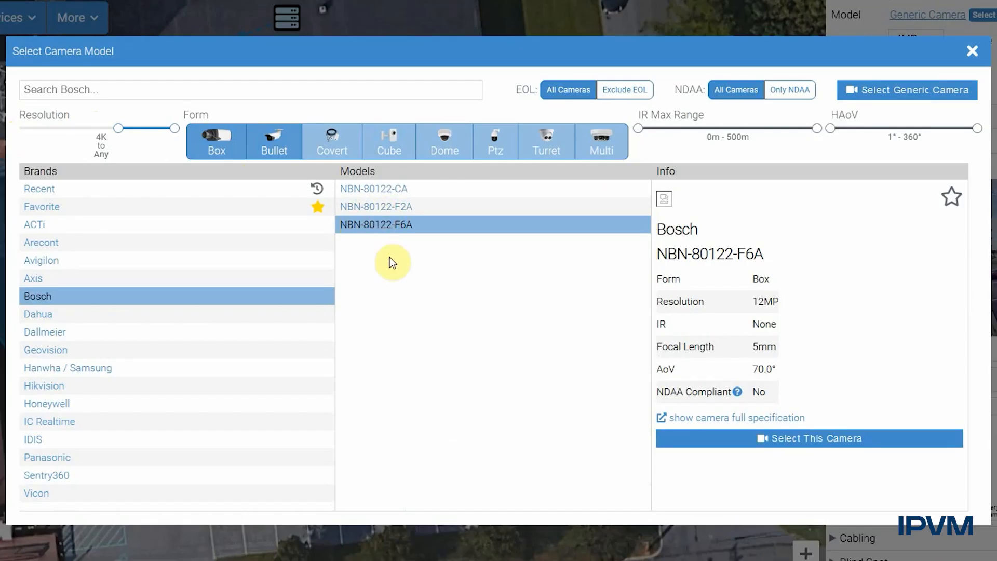
click(805, 439)
mouse_move(85, 406)
drag(78, 405, 92, 424)
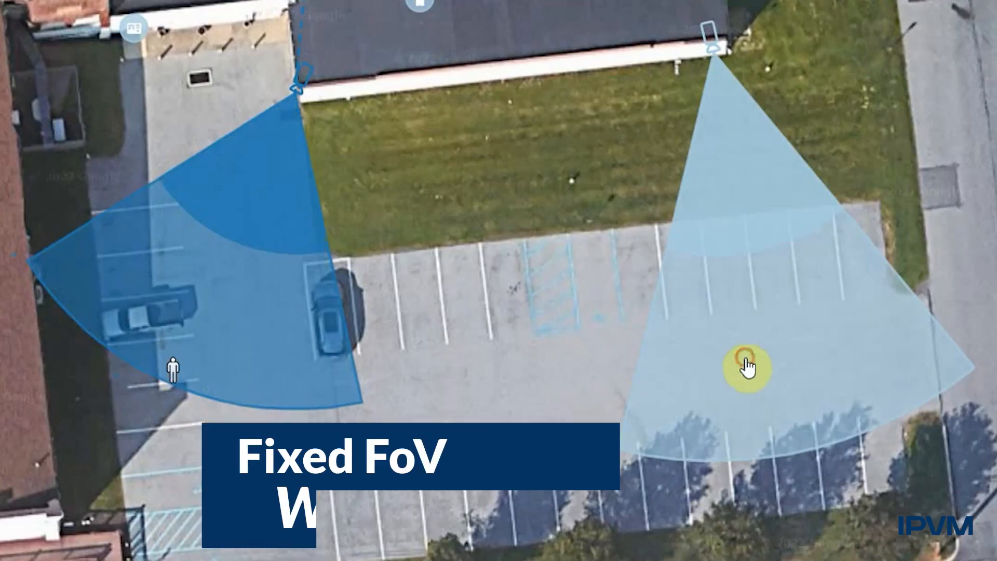
- Select Camera 2 and reshape its field of view on the map to about 47° over the parking lot
click(746, 363)
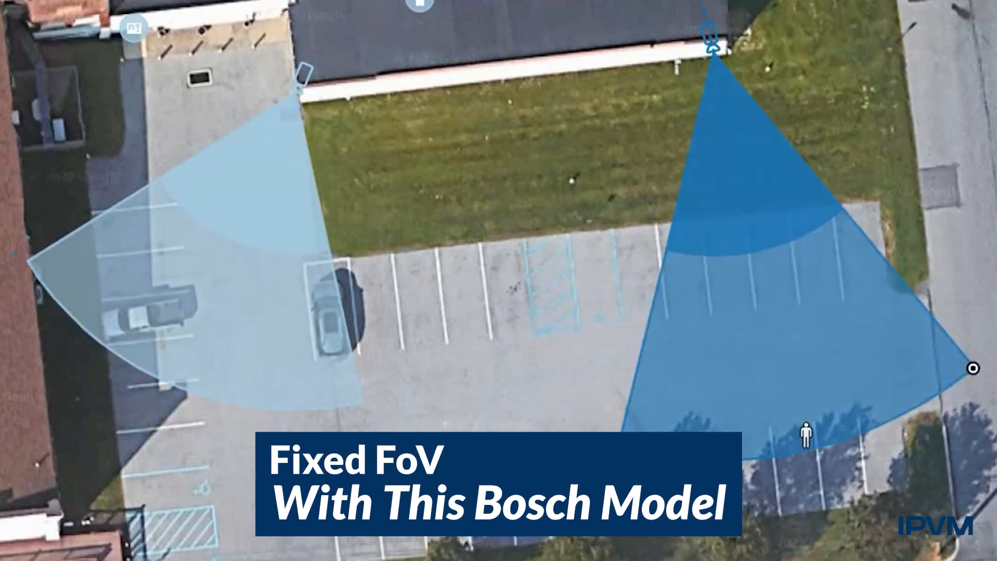
drag(972, 368, 995, 342)
drag(577, 429, 675, 415)
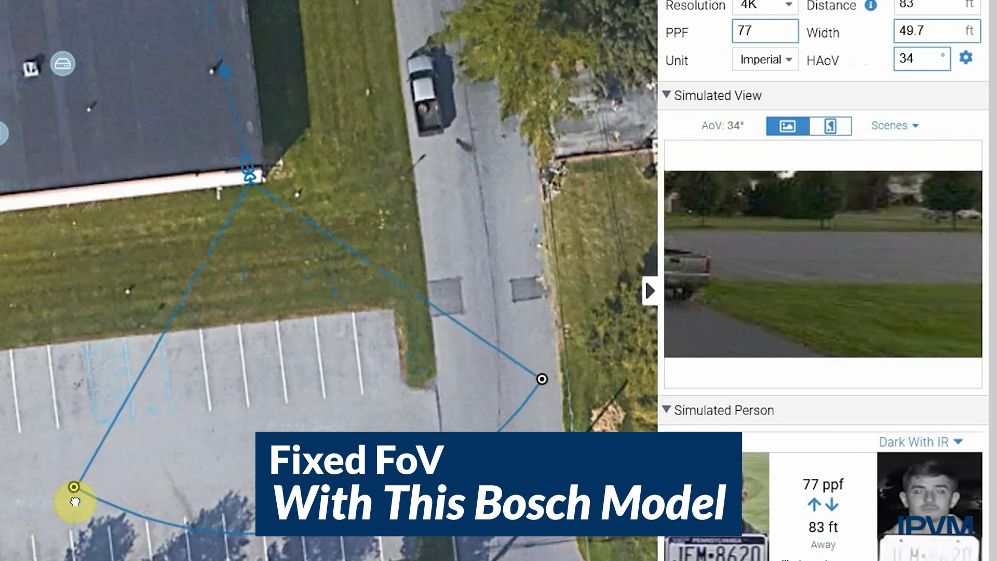
drag(76, 501, 274, 516)
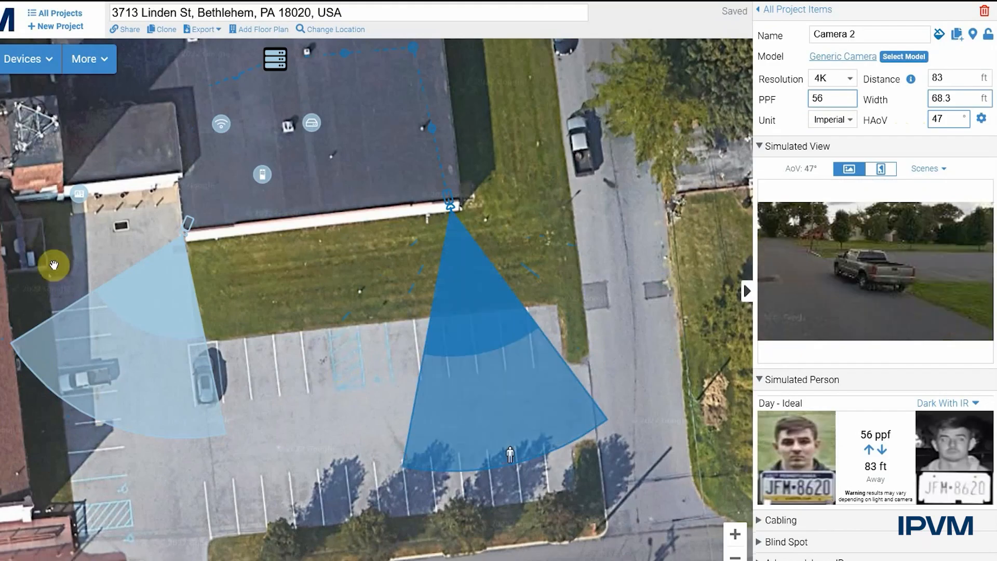
- Try an 83 ft coverage distance for Camera 1, and set its pixel density to 50 PPF
click(173, 362)
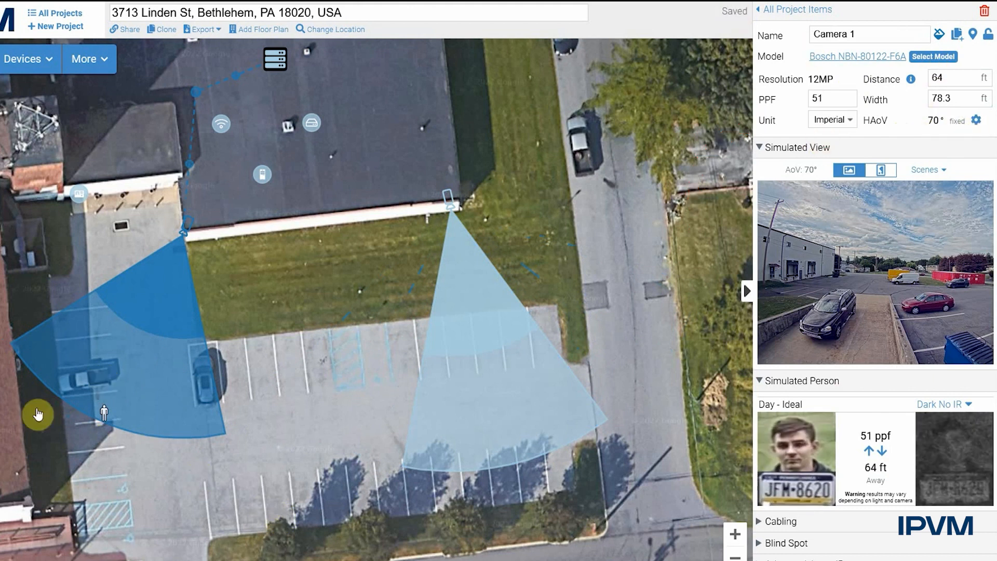
drag(106, 415, 83, 475)
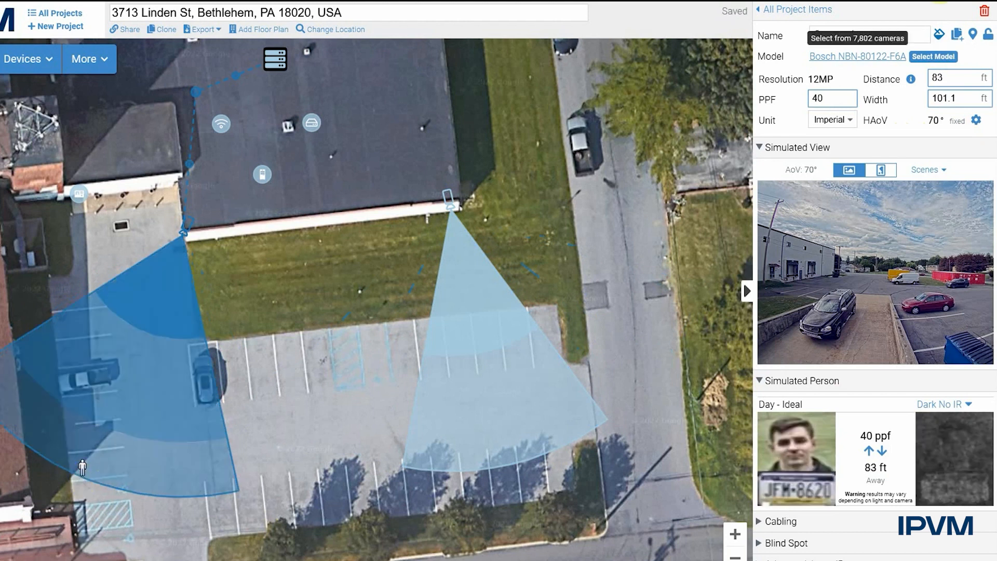
text(50)
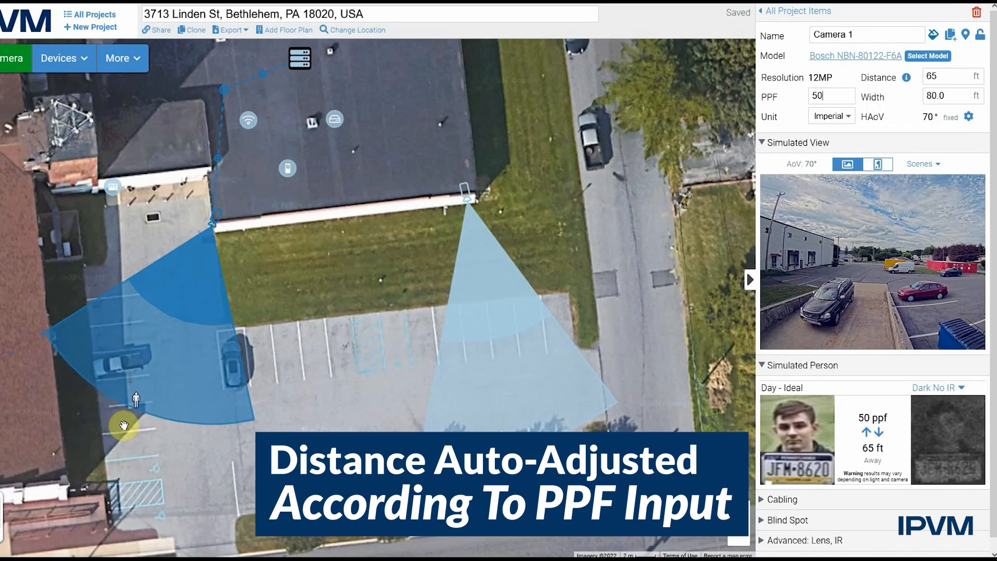
mouse_move(124, 423)
mouse_down()
mouse_move(143, 407)
mouse_move(132, 405)
mouse_up()
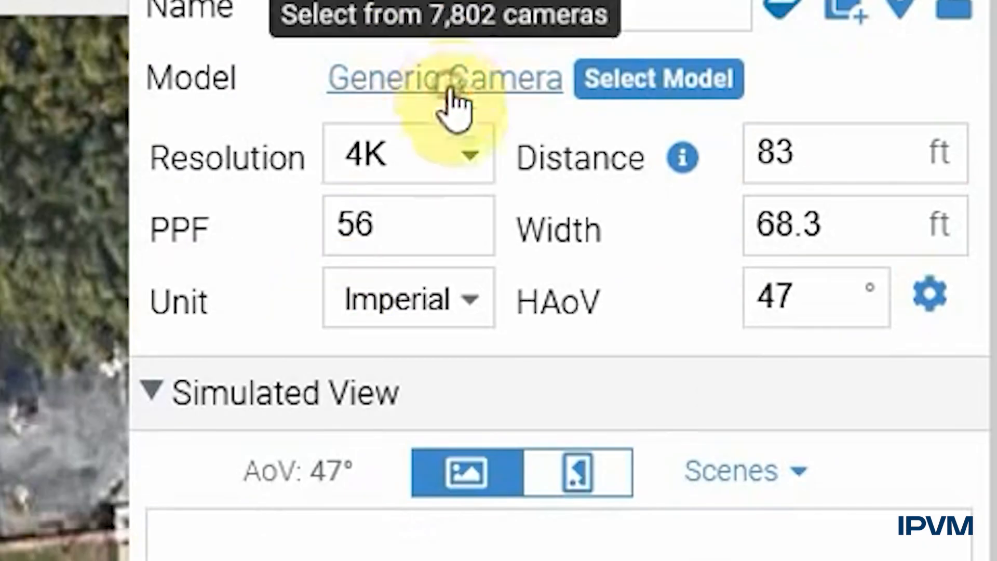
- Open the model selection for Camera 2 and filter it to Axis cameras, excluding EOL models
click(450, 92)
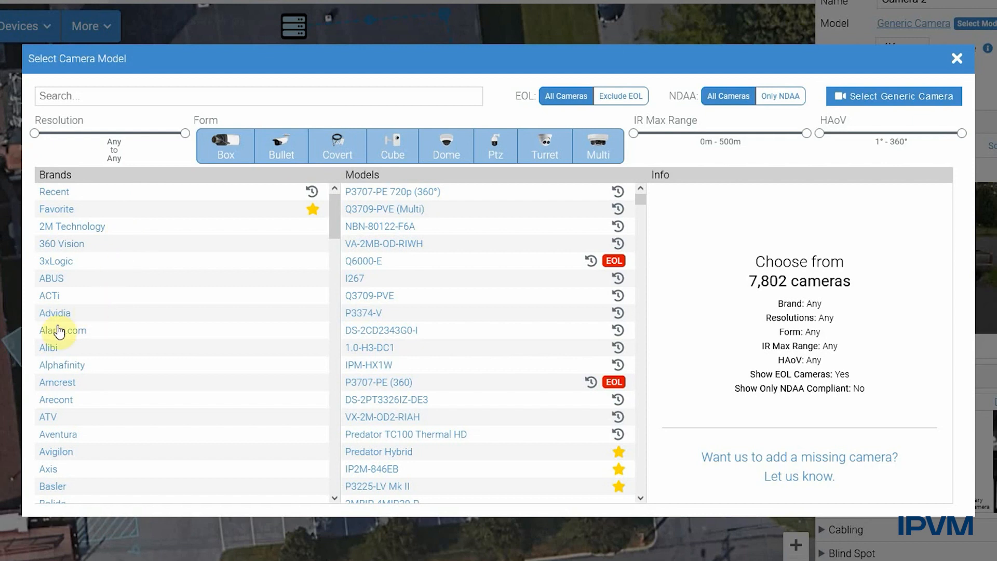
click(69, 469)
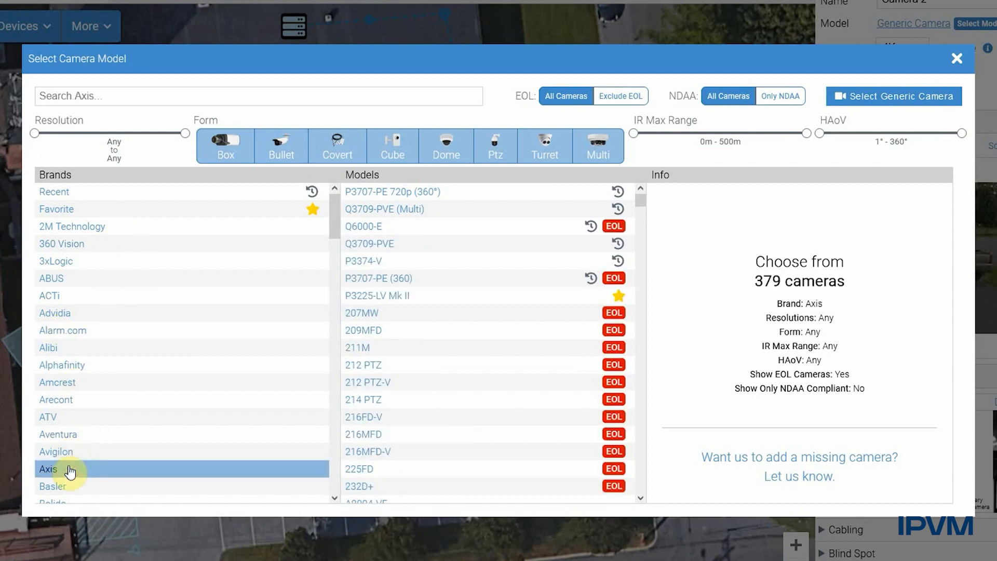
click(633, 104)
scroll(581, 248, down, 15)
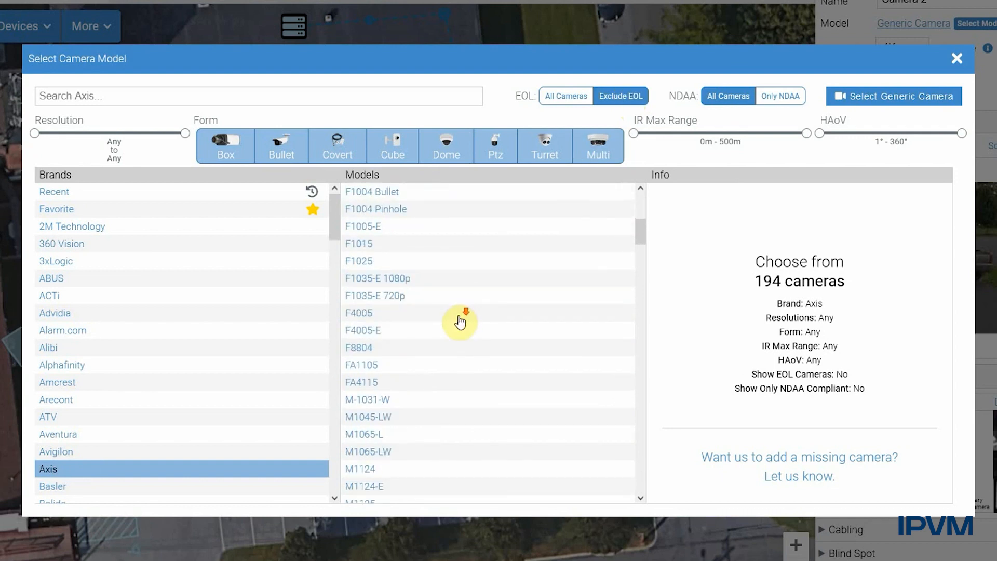
scroll(440, 267, down, 1)
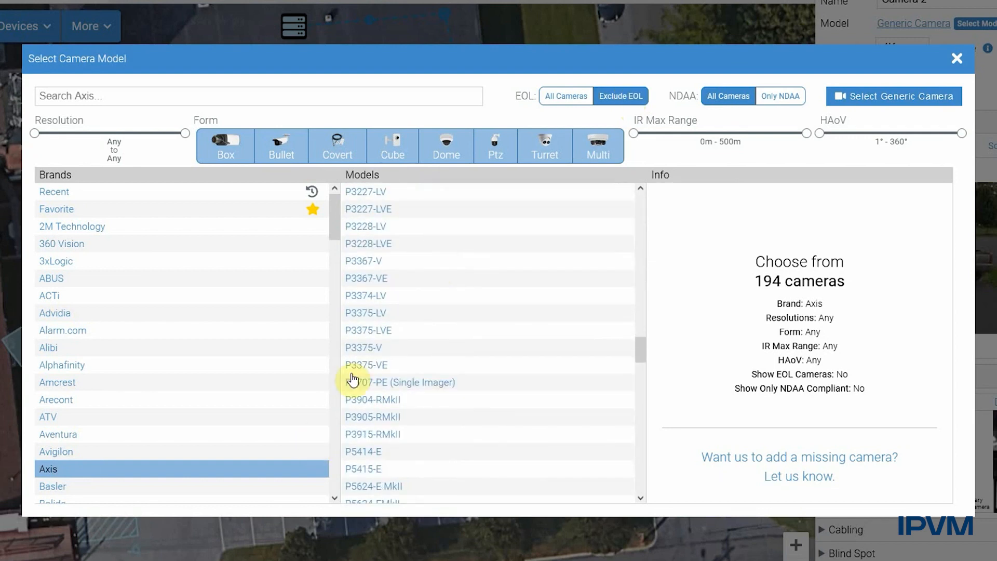
- Limit the Axis models to 4K UHD and higher, and assign the P3228-LVE to Camera 2
click(382, 332)
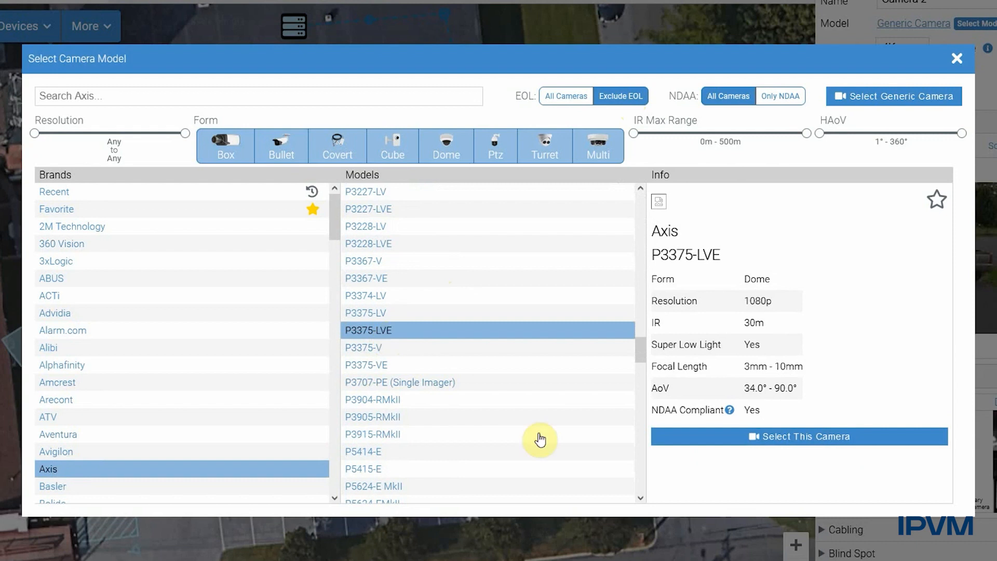
scroll(342, 387, down, 1)
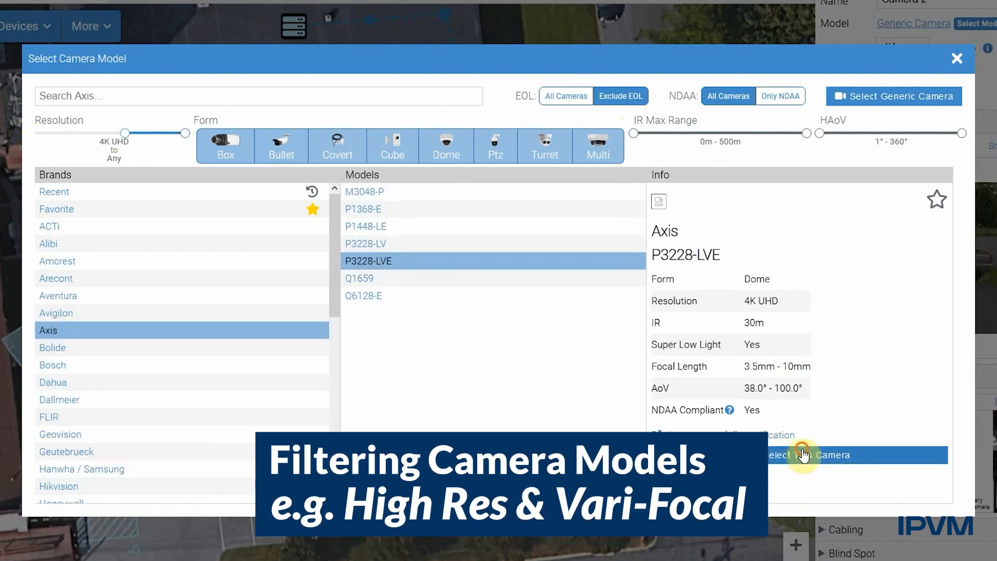
click(805, 446)
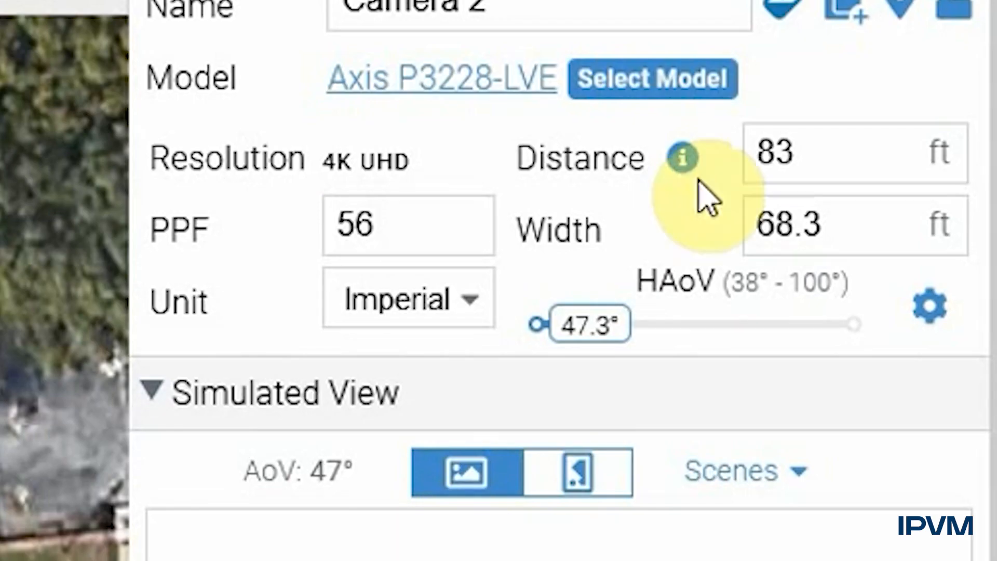
- Try horizontal angles of view of 83.5°, 65.8° and 88.3° for Camera 2, comparing it with Camera 1's fixed angle
drag(959, 101, 972, 102)
drag(633, 335, 784, 330)
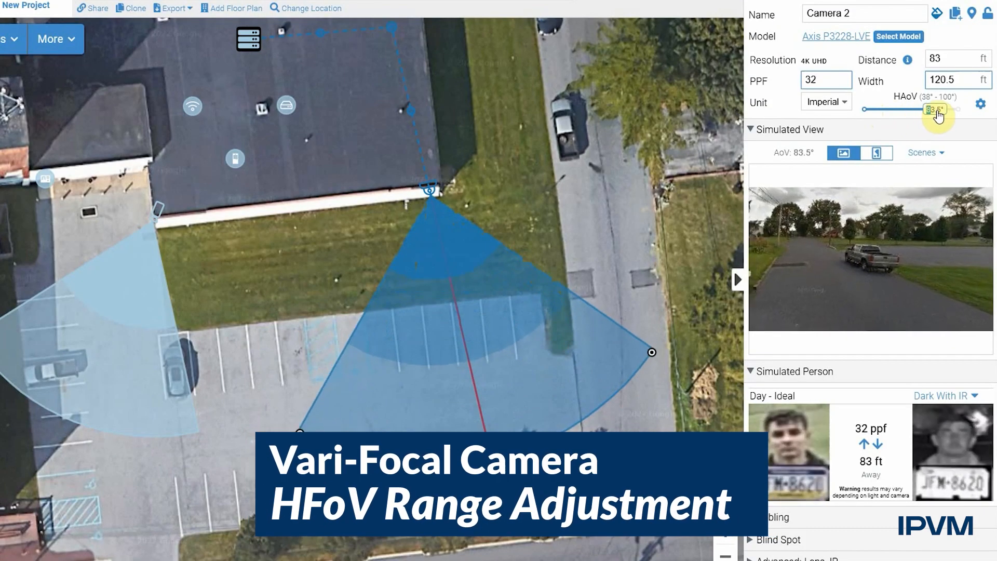
drag(938, 112, 907, 110)
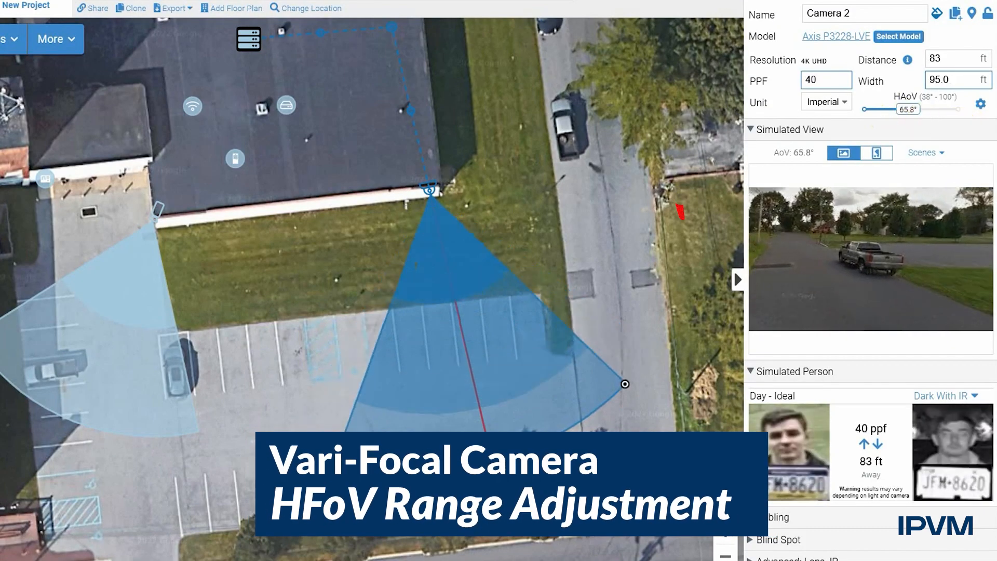
click(107, 296)
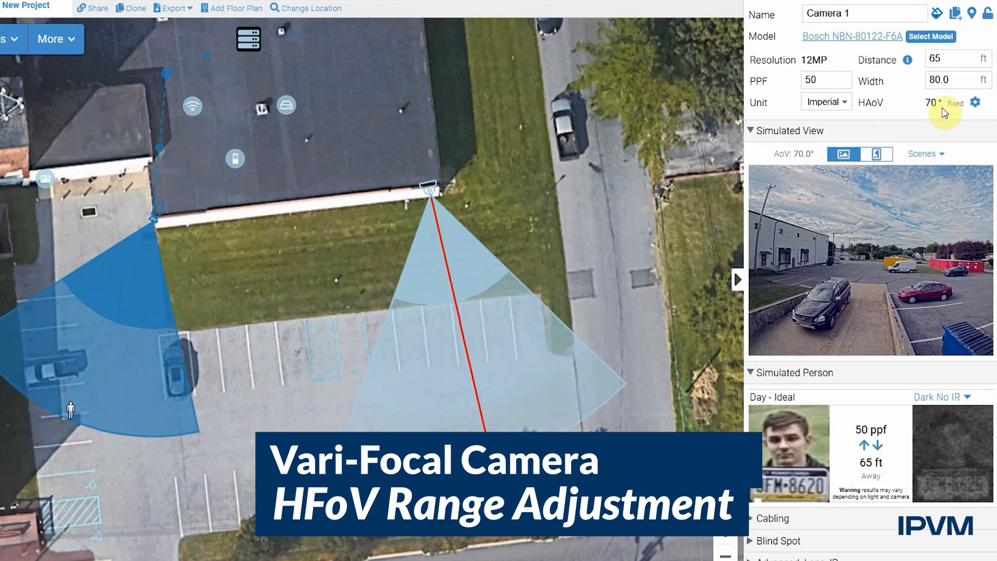
click(514, 283)
drag(908, 109, 943, 120)
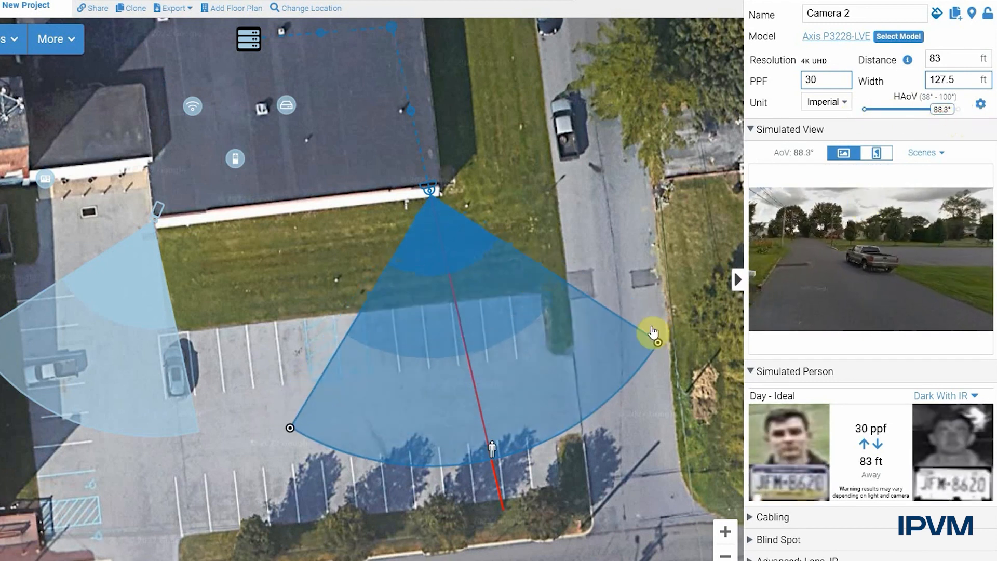
- Narrow Camera 2's field of view on the map to about 62.1° and set its pixel density to 50 PPF
drag(658, 345, 619, 390)
double_click(816, 82)
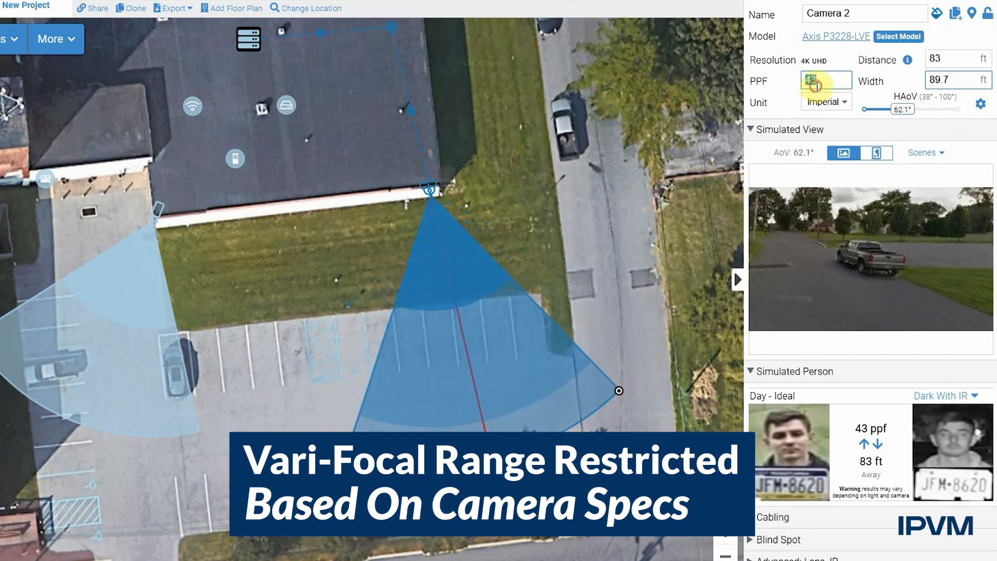
text(50)
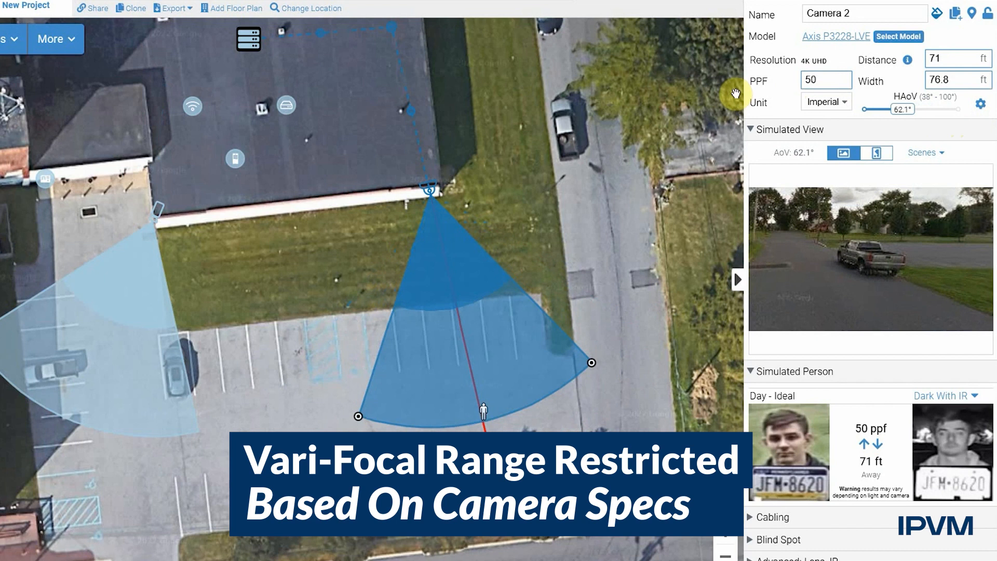
- Check the pixel density at the far edge of Camera 2's coverage and look around in its simulated view
mouse_move(590, 365)
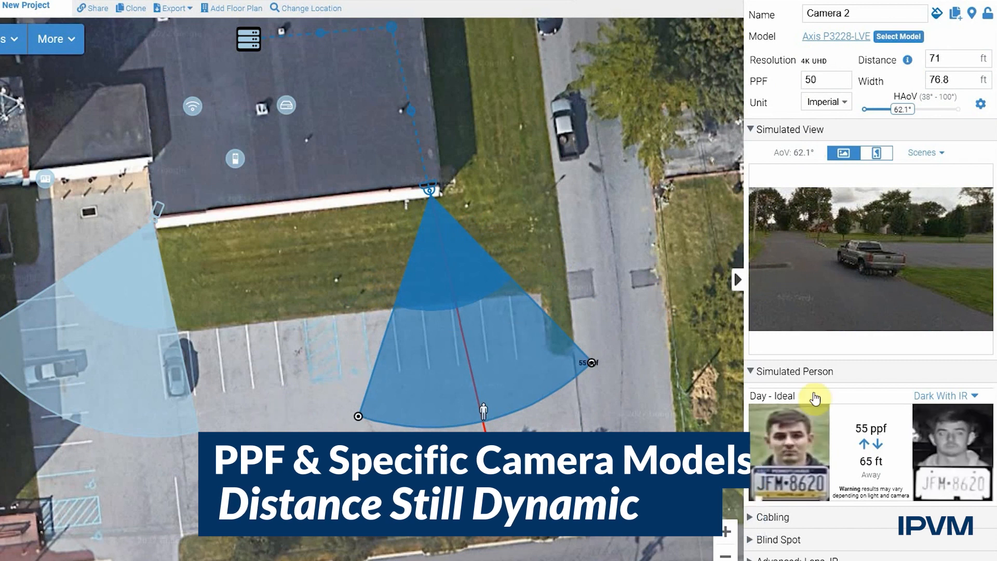
scroll(334, 431, down, 1)
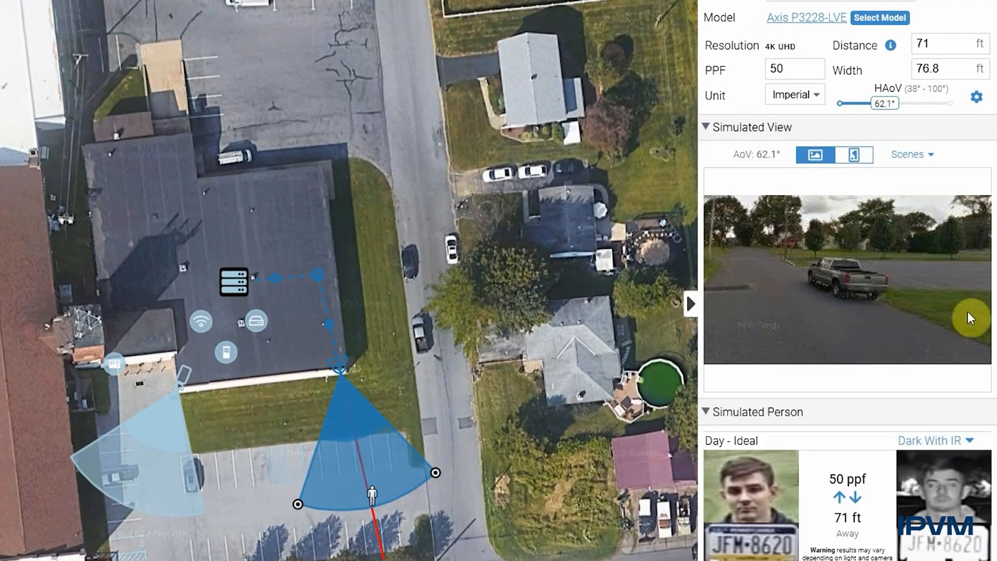
drag(933, 277, 848, 227)
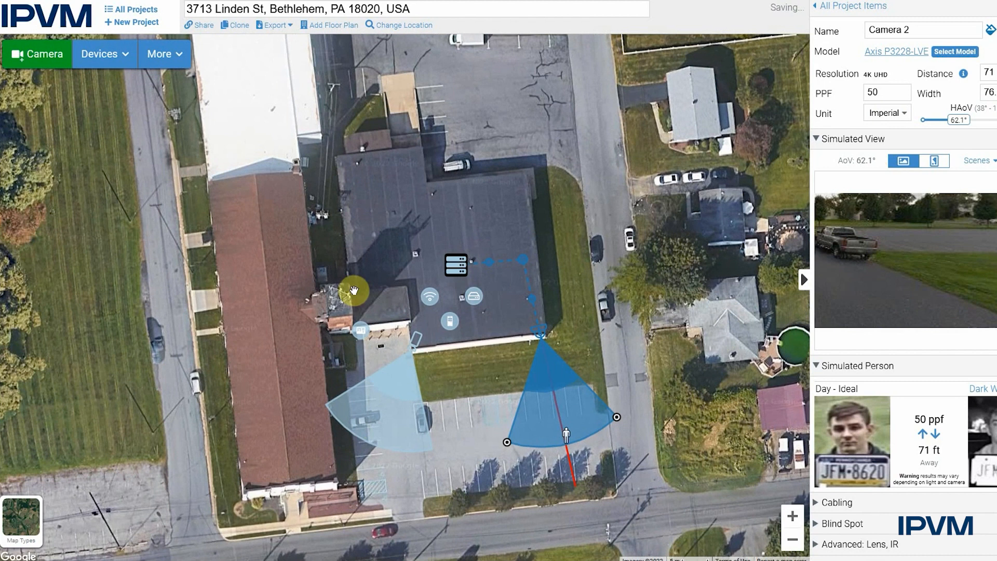
- Try the street-map background for the site and return to the satellite imagery
click(16, 525)
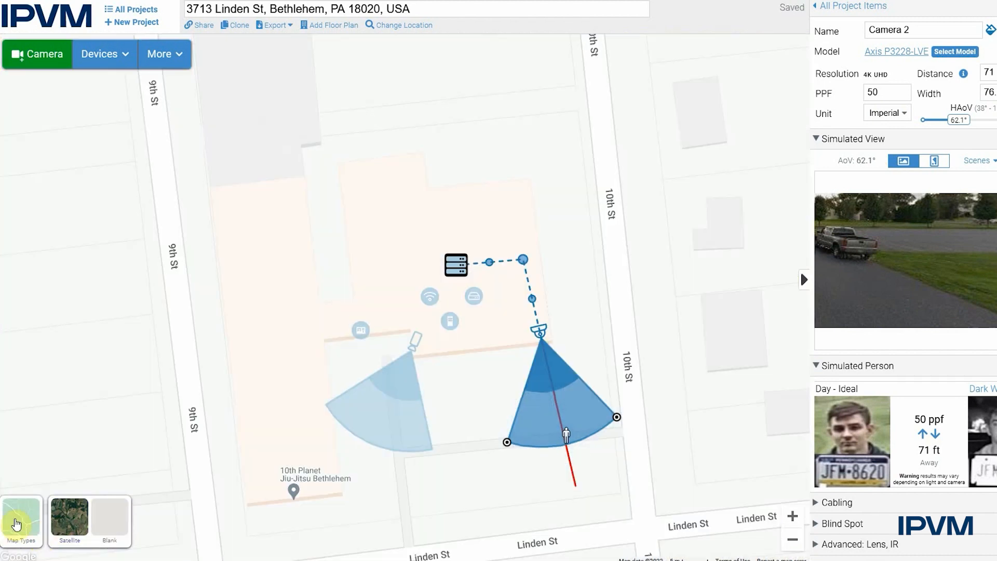
click(70, 517)
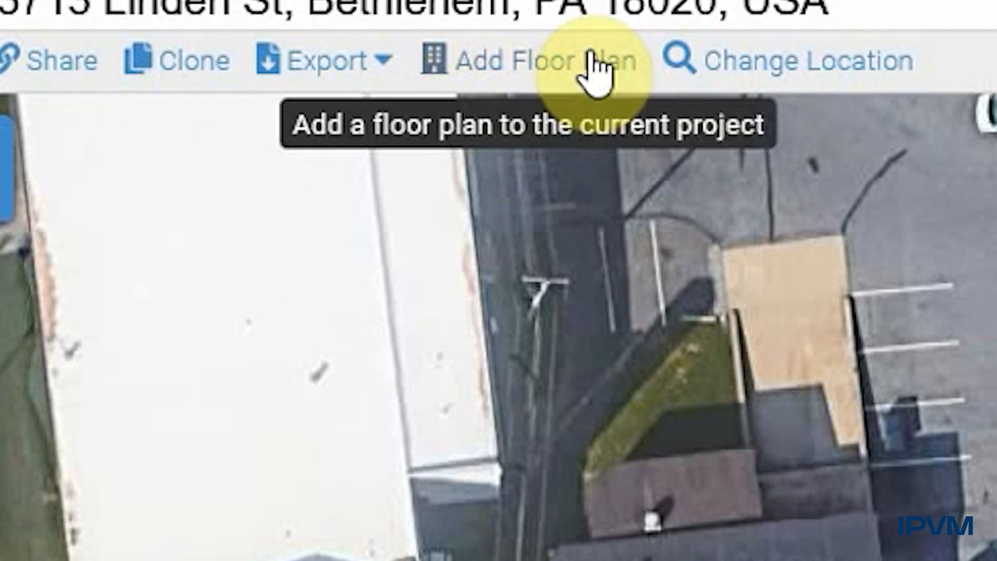
- Add a floor plan to the project from an image file
click(551, 62)
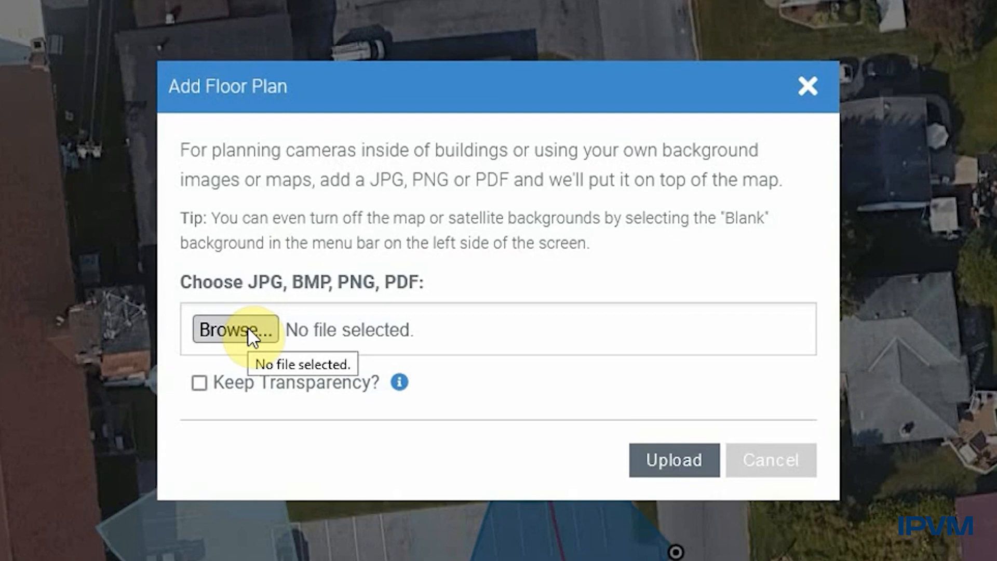
click(247, 326)
double_click(249, 213)
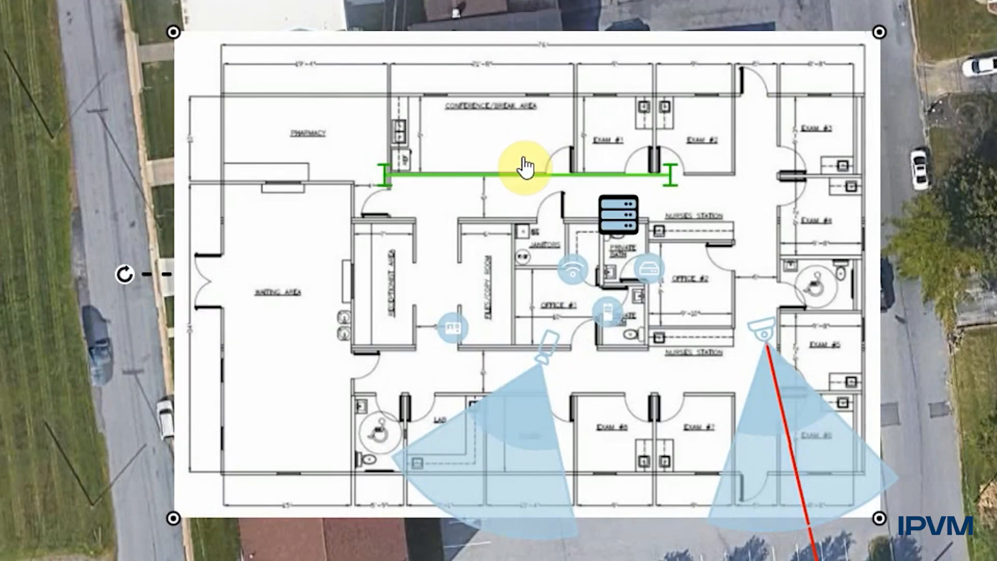
- Scale the floor plan by matching the green bar to a doorway and entering a distance of 3 feet
drag(524, 168, 548, 179)
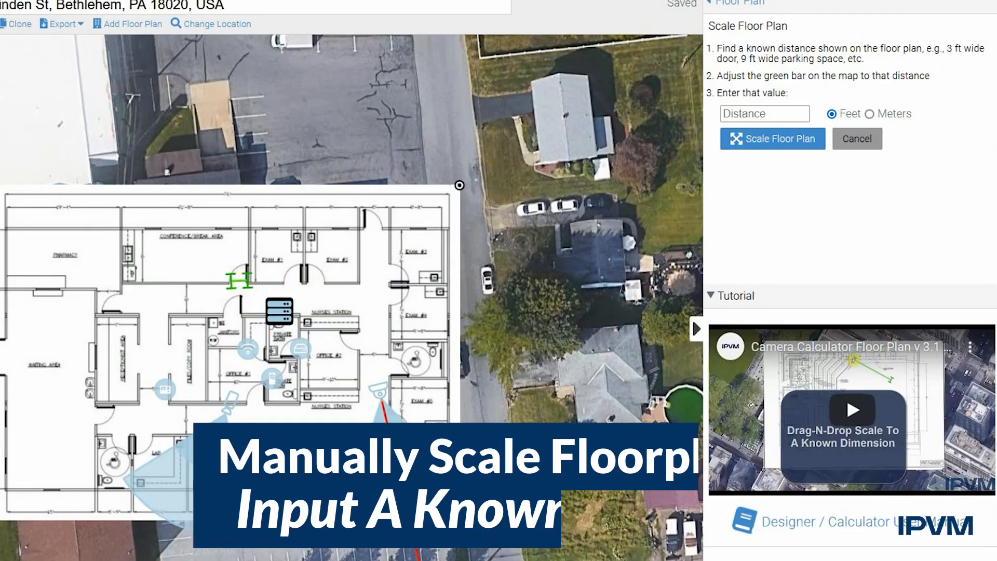
click(764, 111)
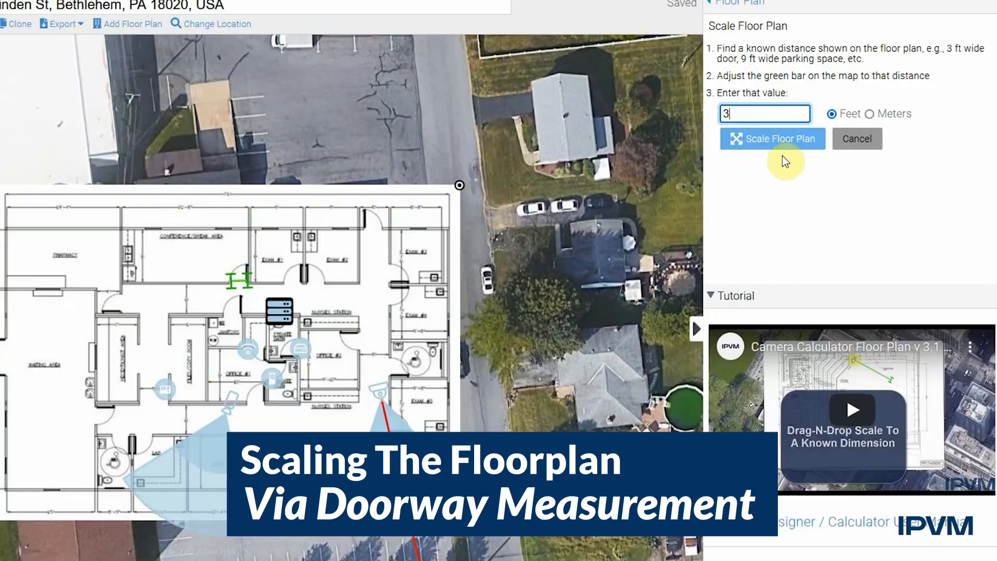
click(535, 291)
- Move the floor plan onto the building's roof and rotate it to align with the front wall
drag(319, 312, 495, 296)
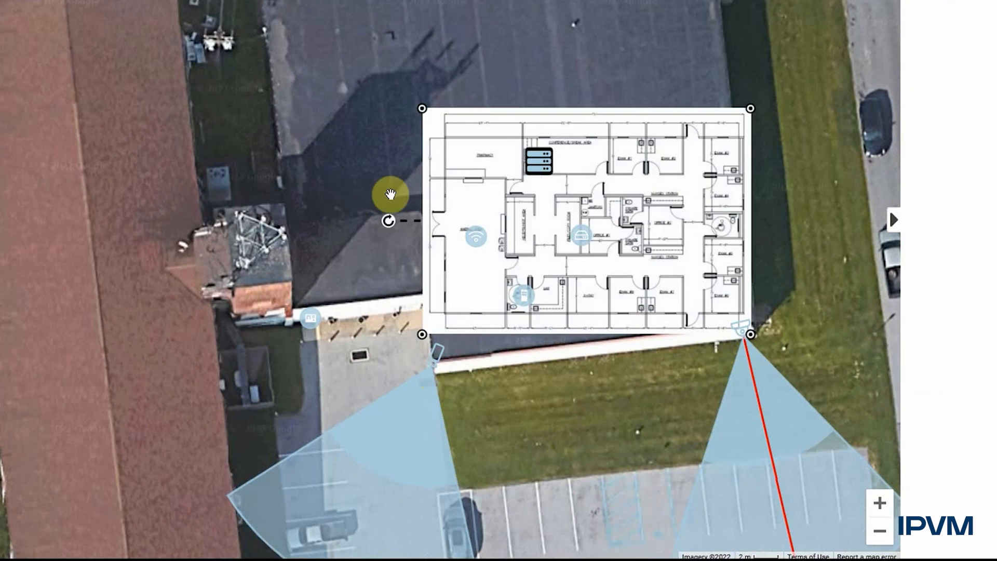
drag(389, 218, 390, 246)
drag(482, 205, 474, 218)
drag(387, 269, 391, 254)
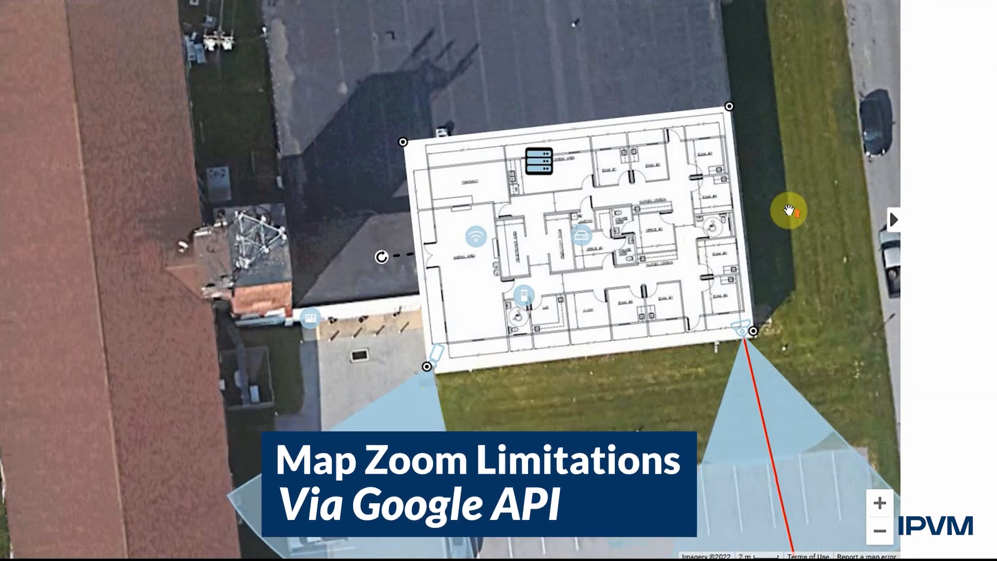
drag(830, 244, 763, 225)
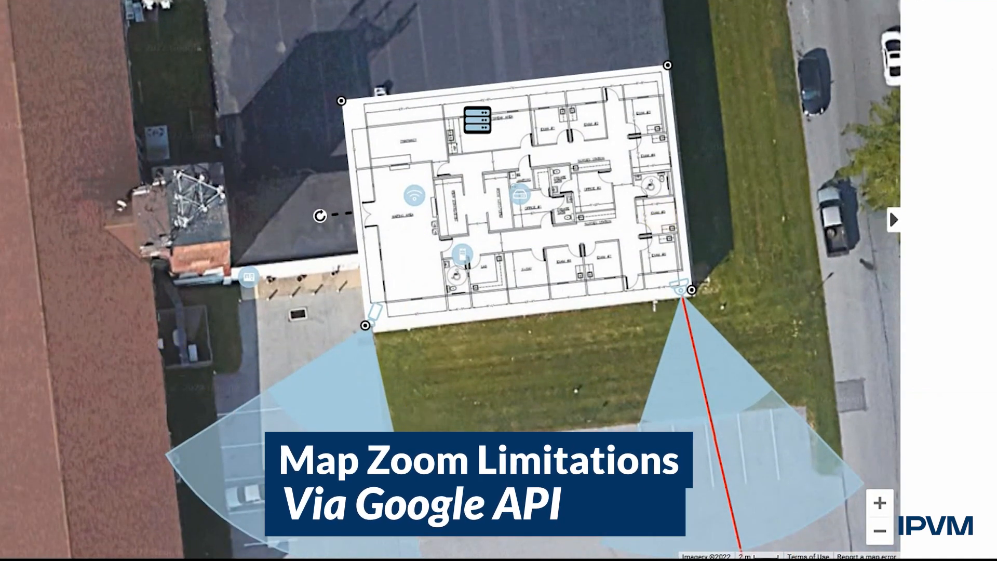
- Try the Map background, set it to Blank, and take a closer look at the floor plan
mouse_move(56, 457)
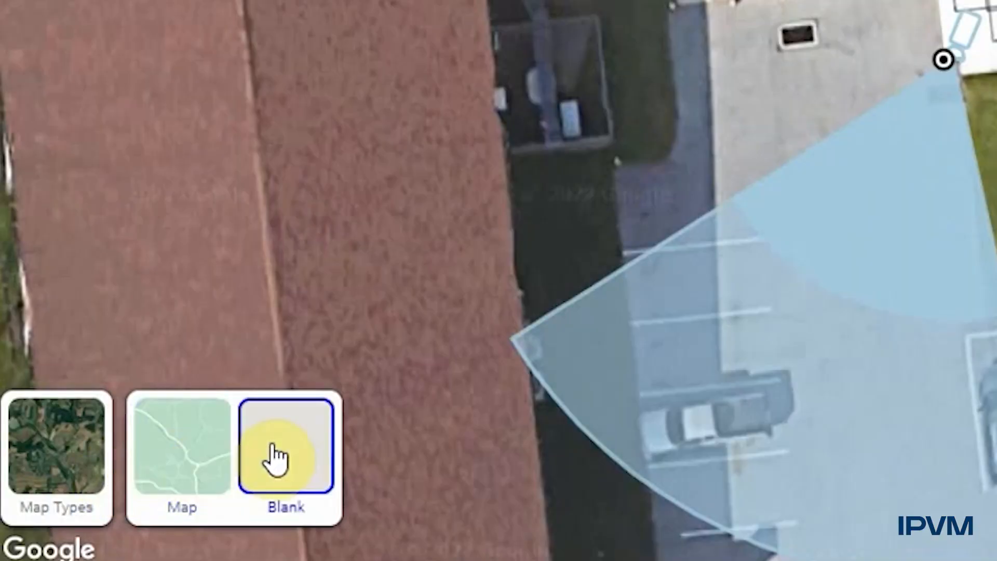
click(164, 478)
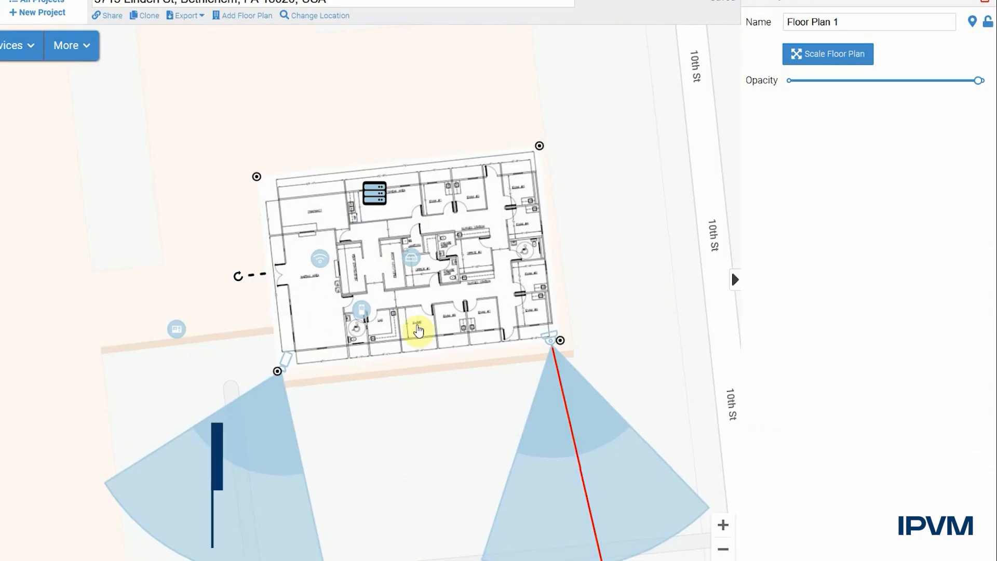
click(26, 525)
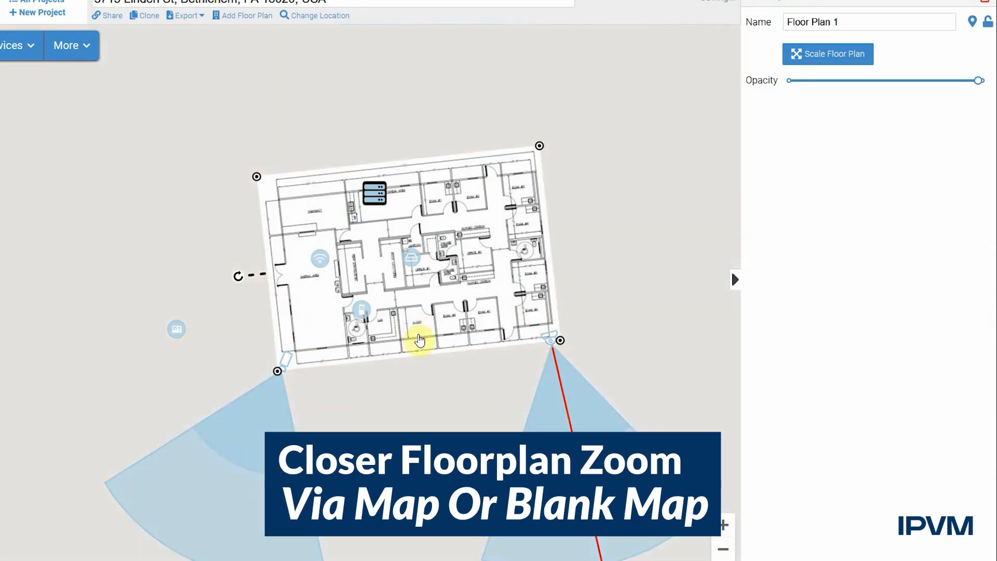
scroll(419, 384, up, 3)
scroll(405, 322, up, 2)
scroll(516, 151, down, 3)
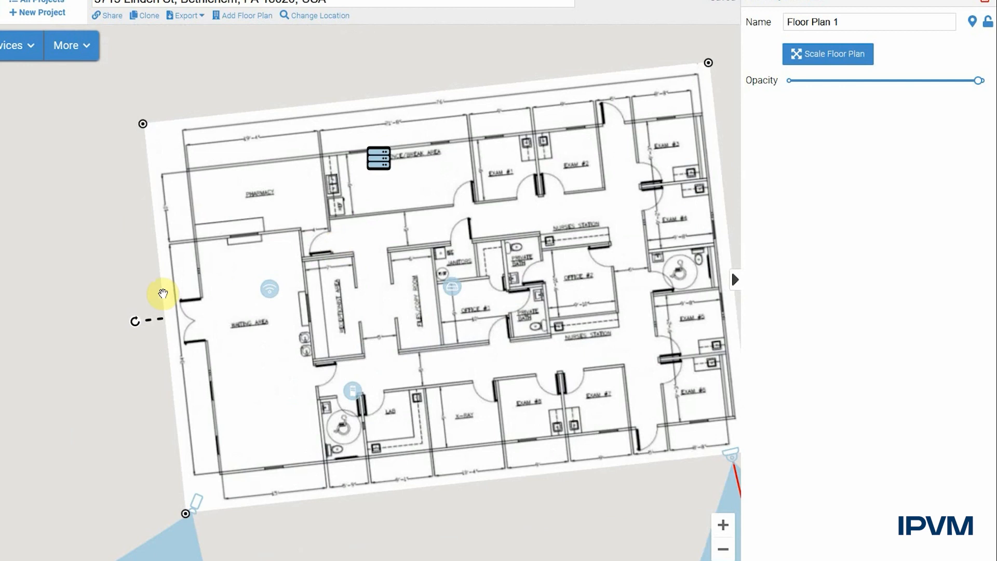
- Lock the floor plan in place and select its name for editing
drag(46, 264, 0, 237)
click(499, 202)
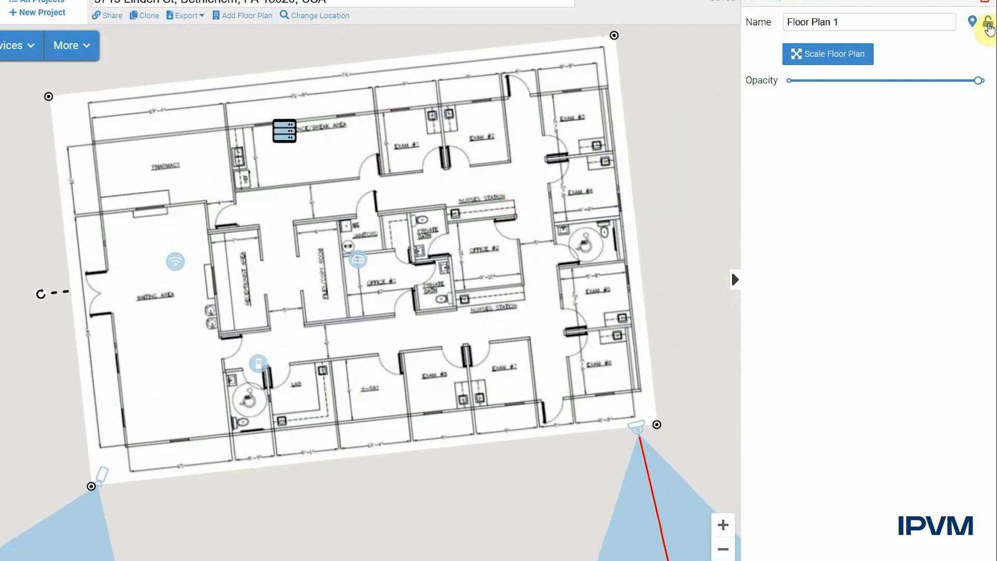
click(989, 24)
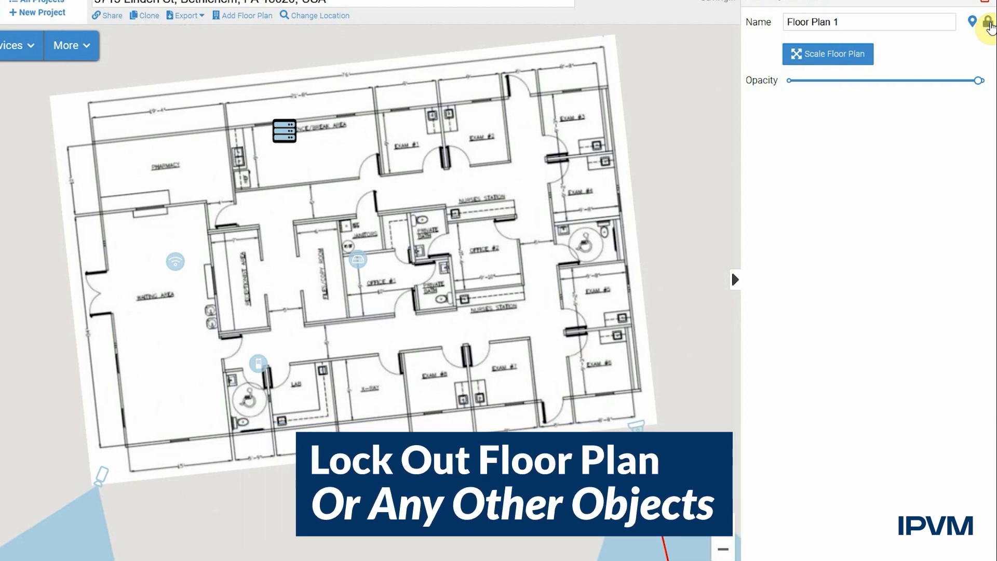
mouse_move(464, 361)
mouse_down()
mouse_move(370, 315)
mouse_move(402, 371)
mouse_up()
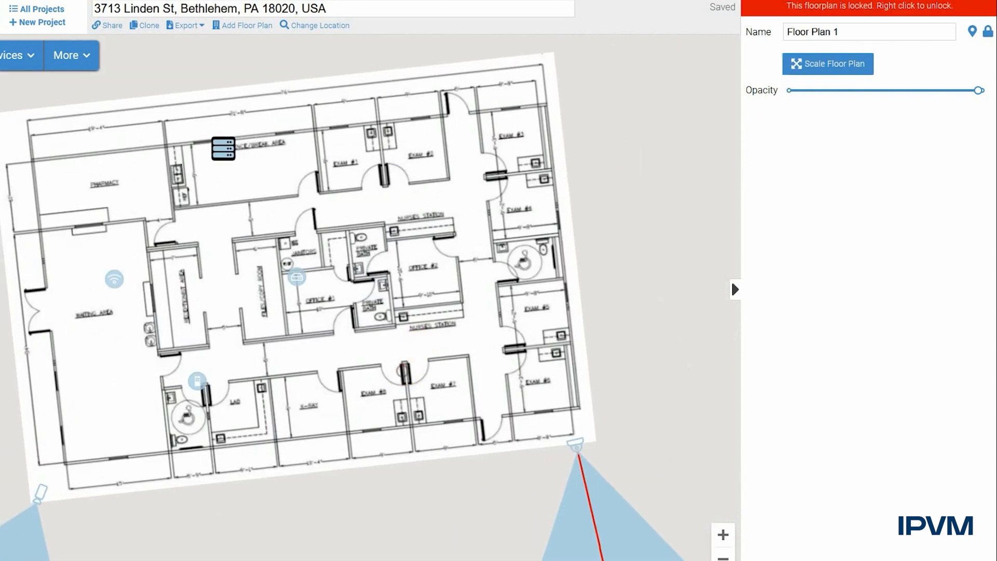
drag(316, 315, 360, 285)
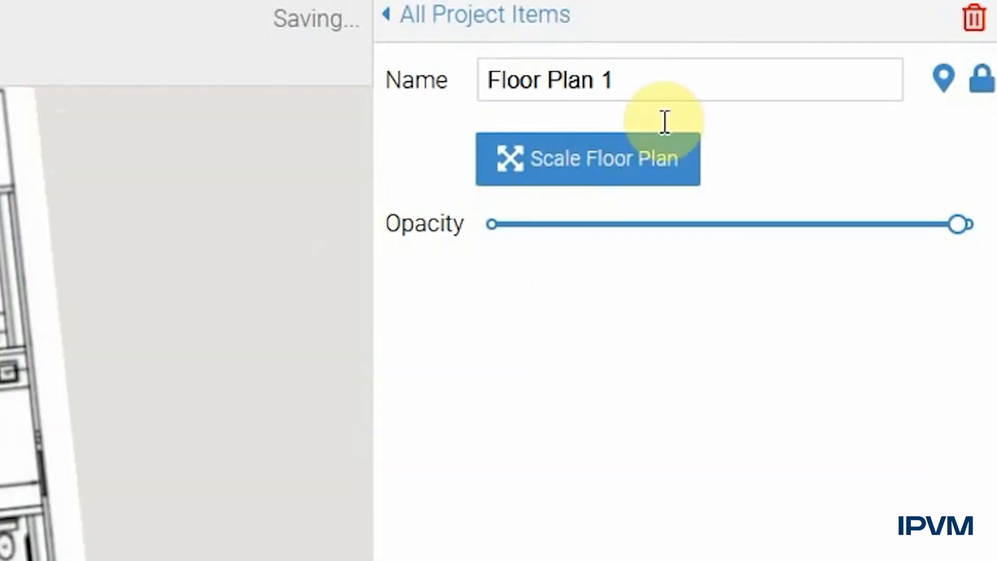
double_click(526, 83)
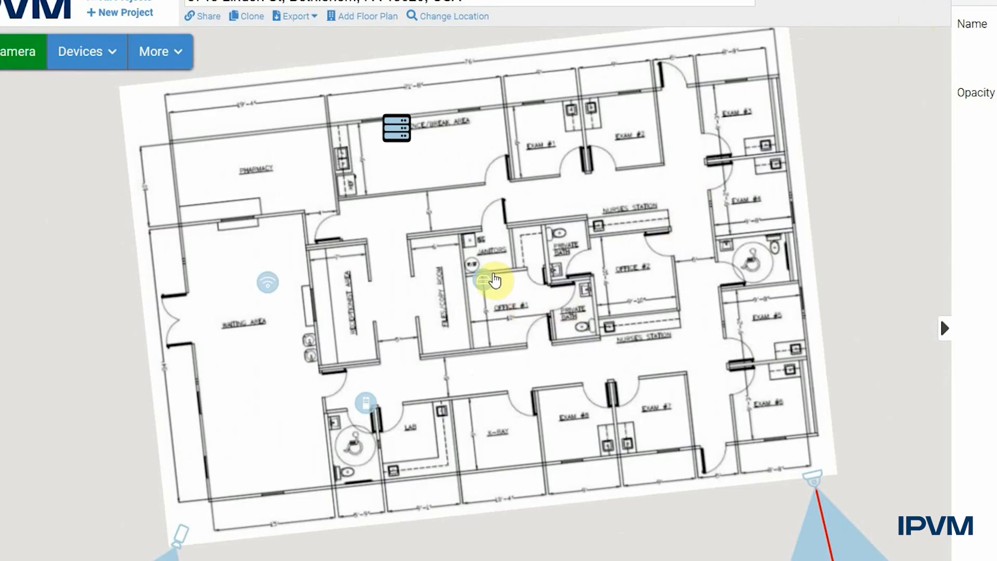
- Move the network closet into the janitor's room, place the recorder beside it, and shorten the recorder's cable path
click(491, 280)
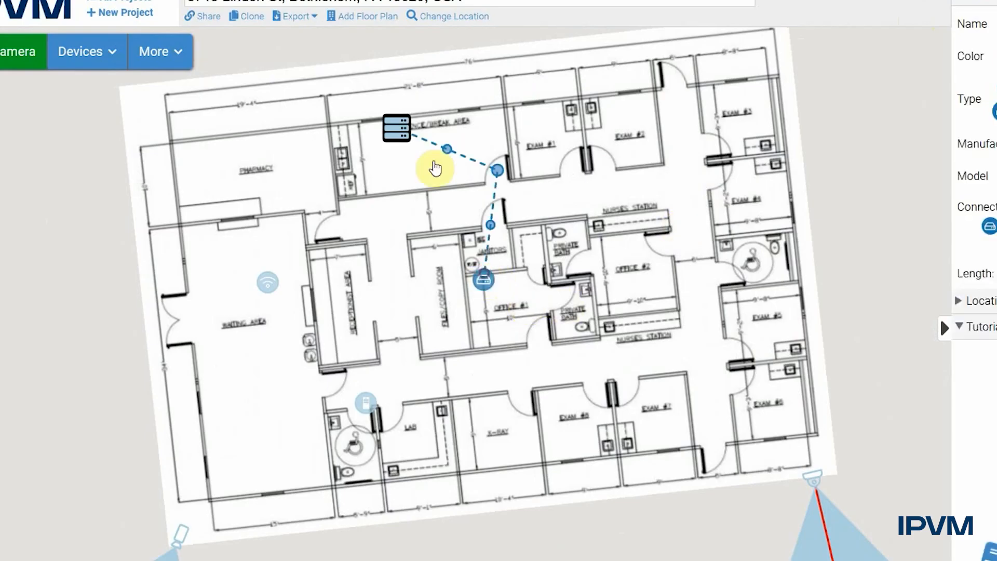
drag(399, 134, 497, 245)
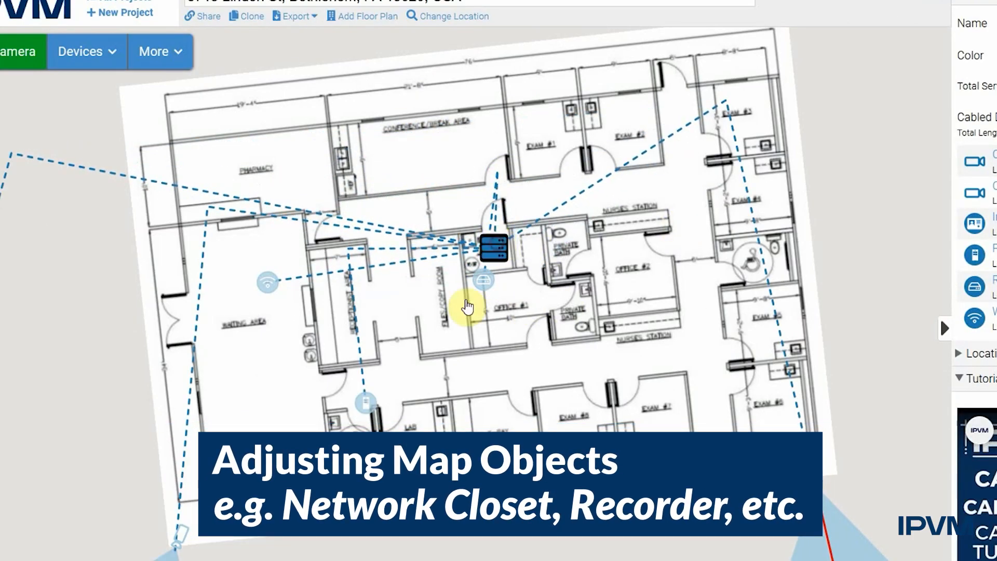
drag(485, 284, 448, 285)
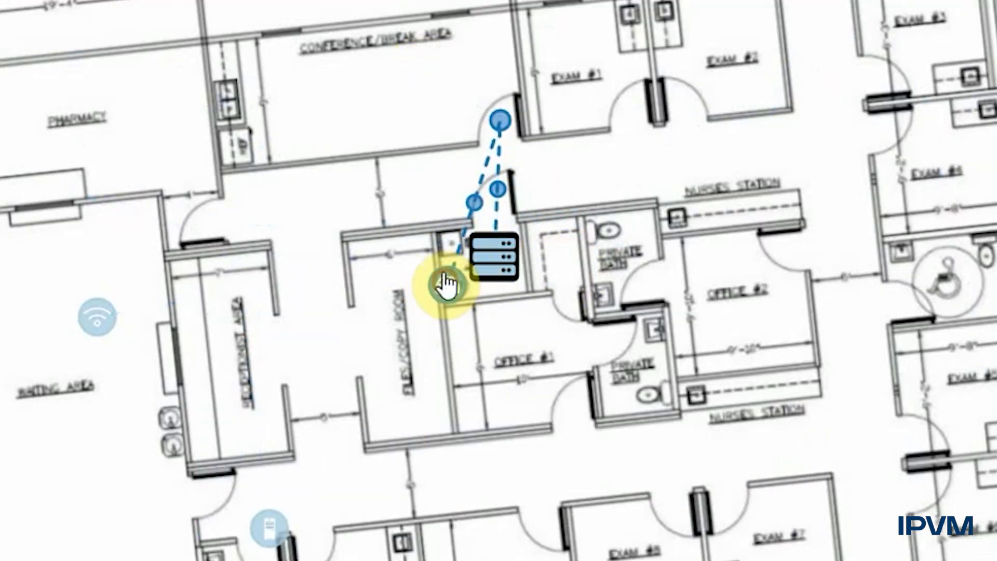
drag(499, 121, 447, 256)
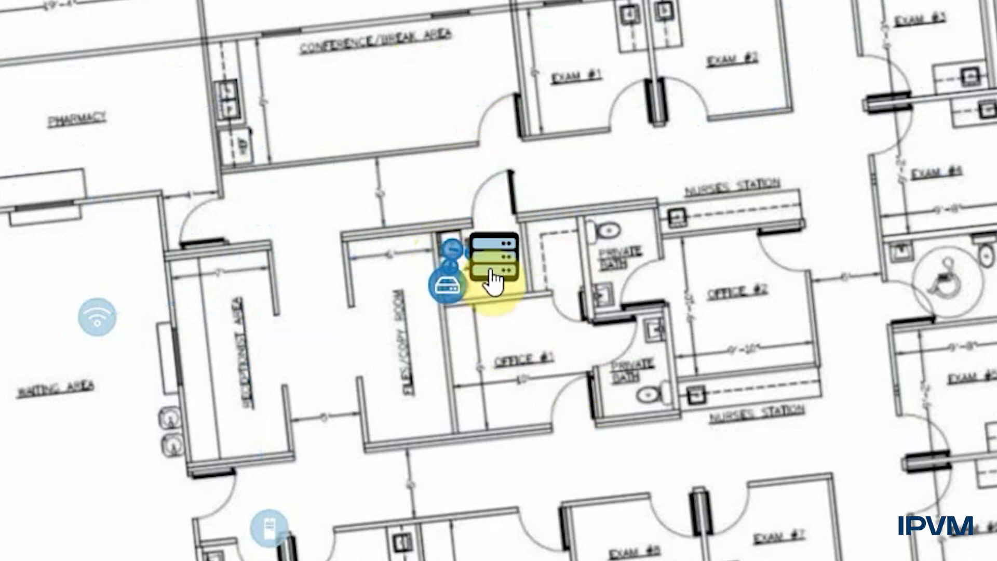
- Move the workstation into the lab with its cable routed along the corridors, and reposition the Wi-Fi device within the waiting area
drag(235, 545, 395, 411)
click(424, 399)
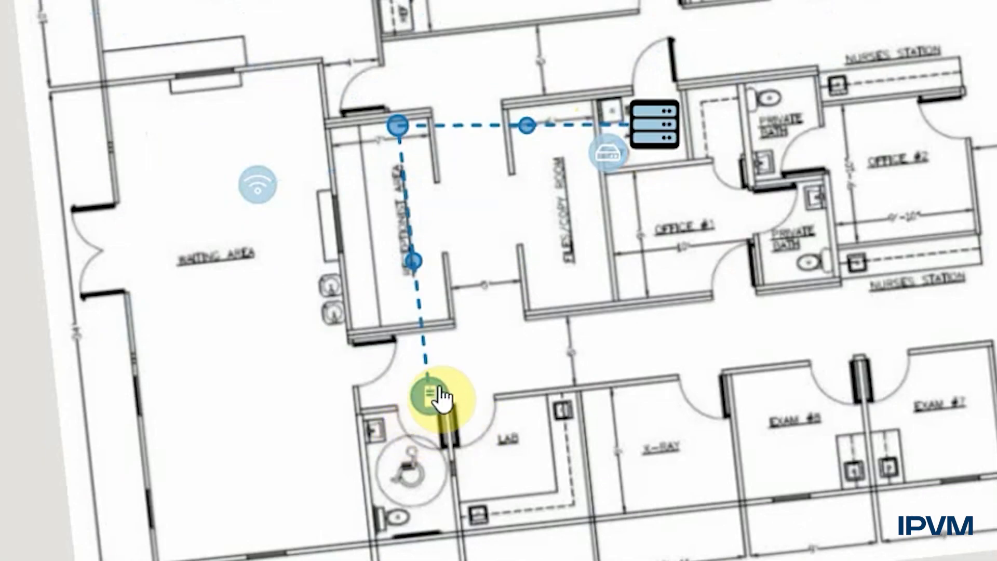
drag(432, 399, 515, 509)
drag(400, 127, 466, 65)
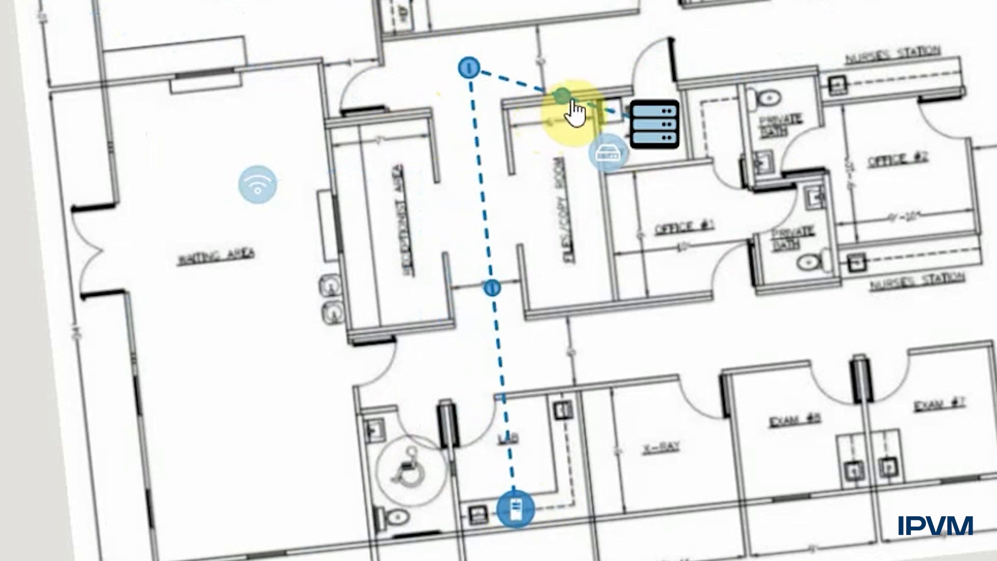
drag(564, 98, 655, 42)
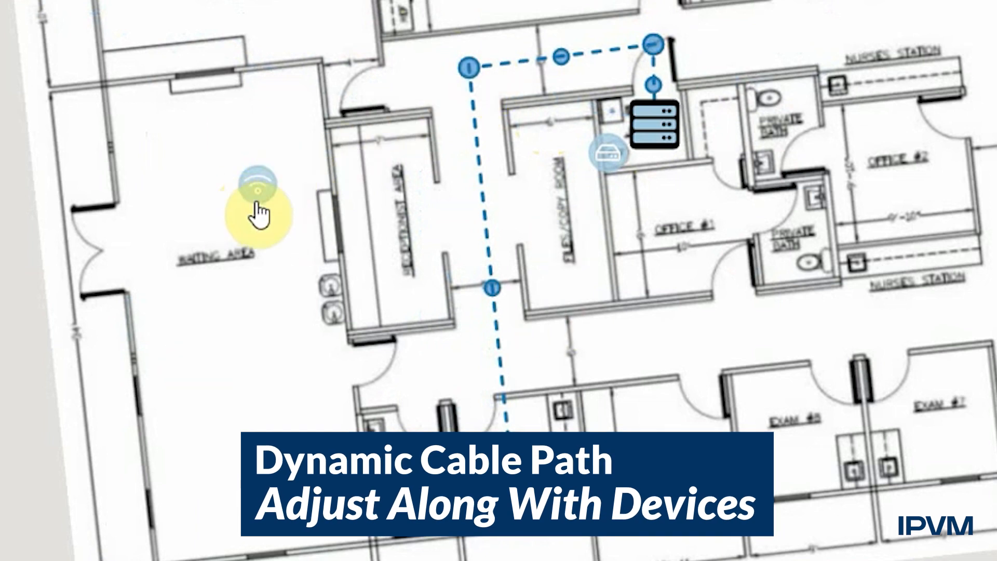
drag(254, 205, 239, 307)
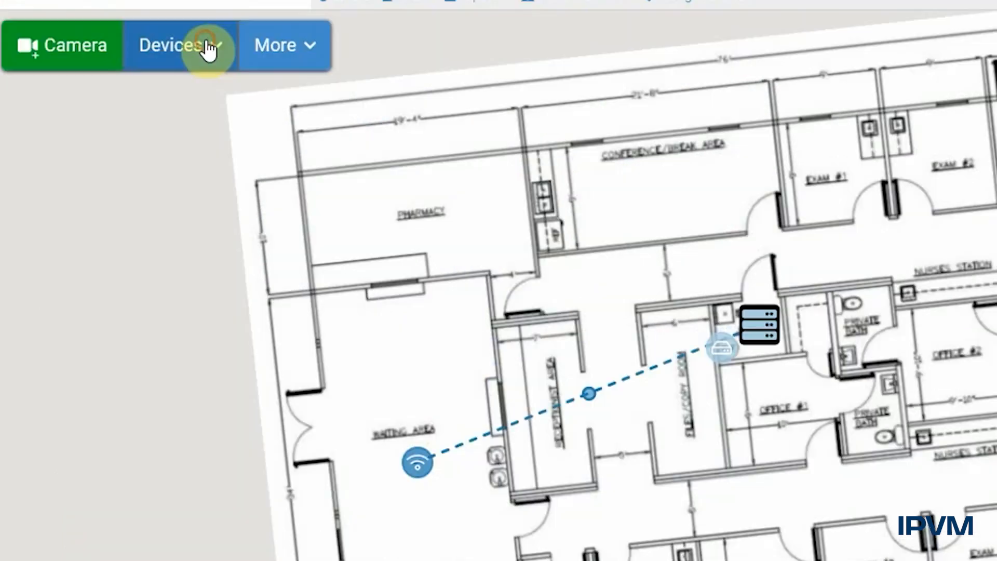
- Add a cable drop in the pharmacy's upper-left corner and route its cable through the doorway and corridor to the network closet
click(207, 48)
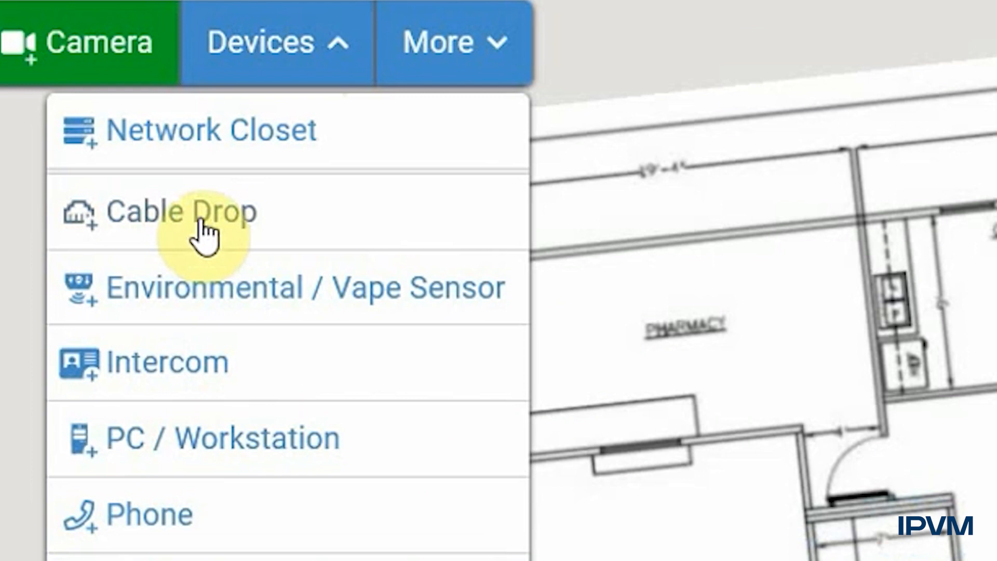
click(206, 233)
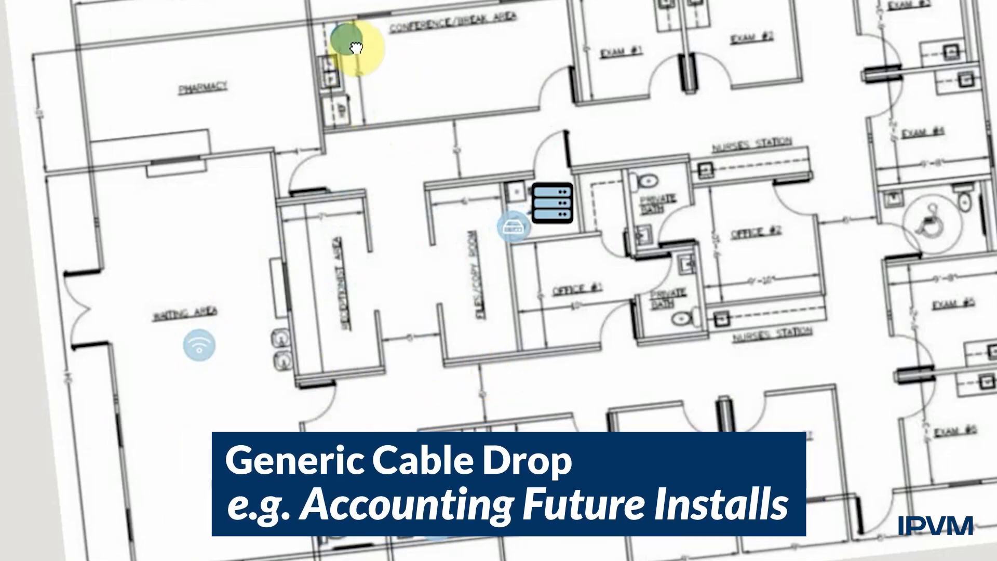
click(92, 65)
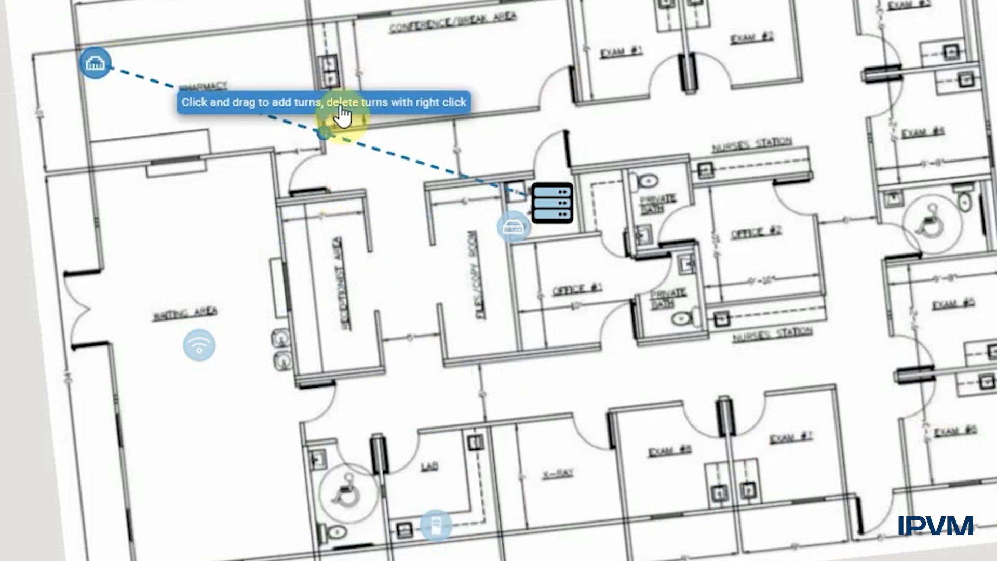
drag(322, 137, 245, 100)
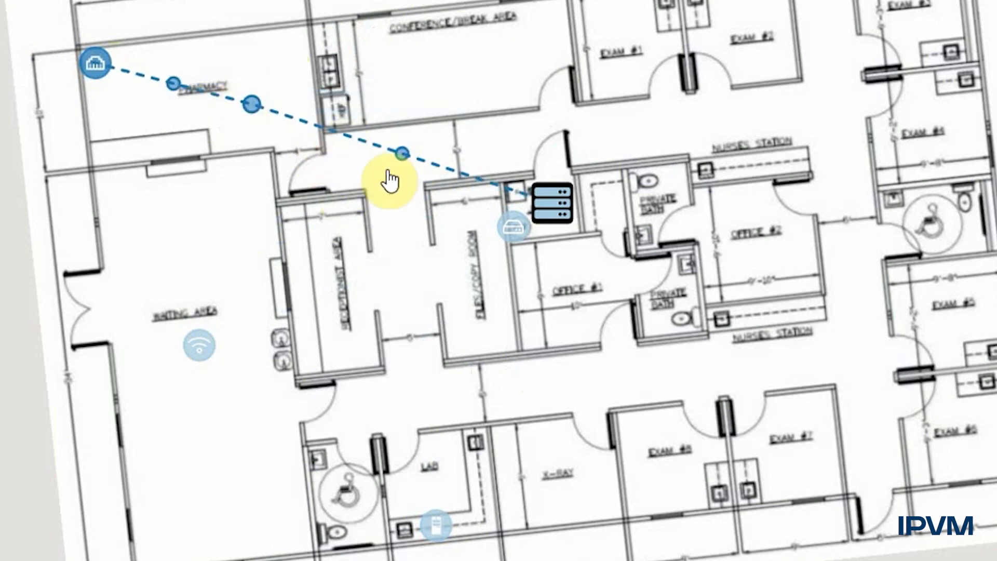
drag(398, 169, 304, 167)
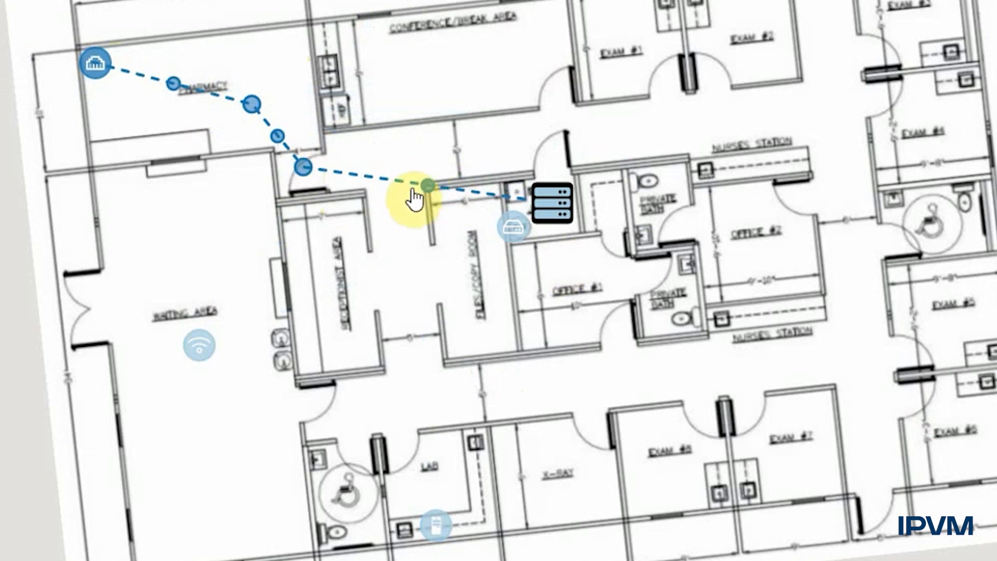
drag(429, 191, 546, 148)
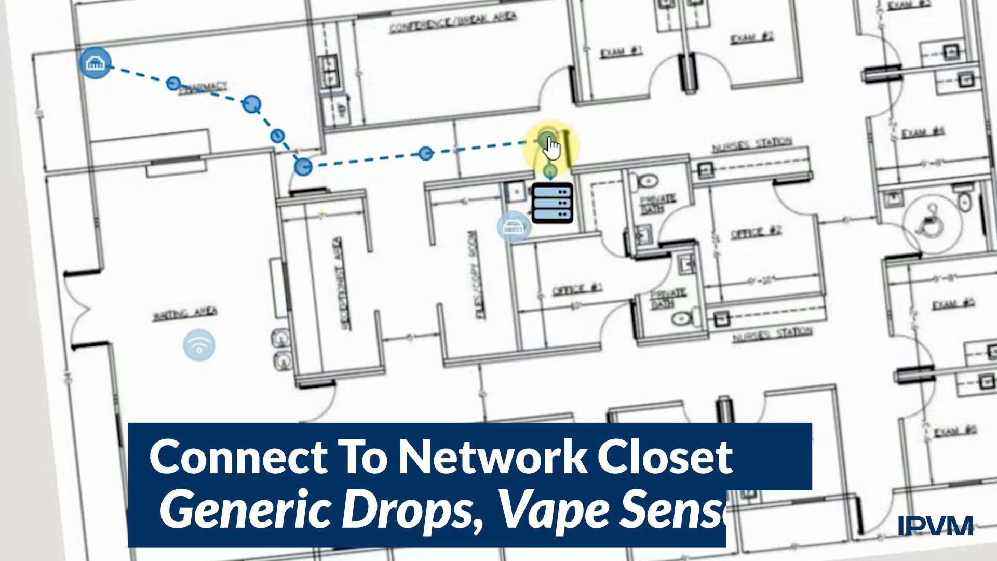
- Route the waiting area Wi-Fi device's cable through the waiting area, along the upper corridor and through the doorway to the network closet
click(204, 331)
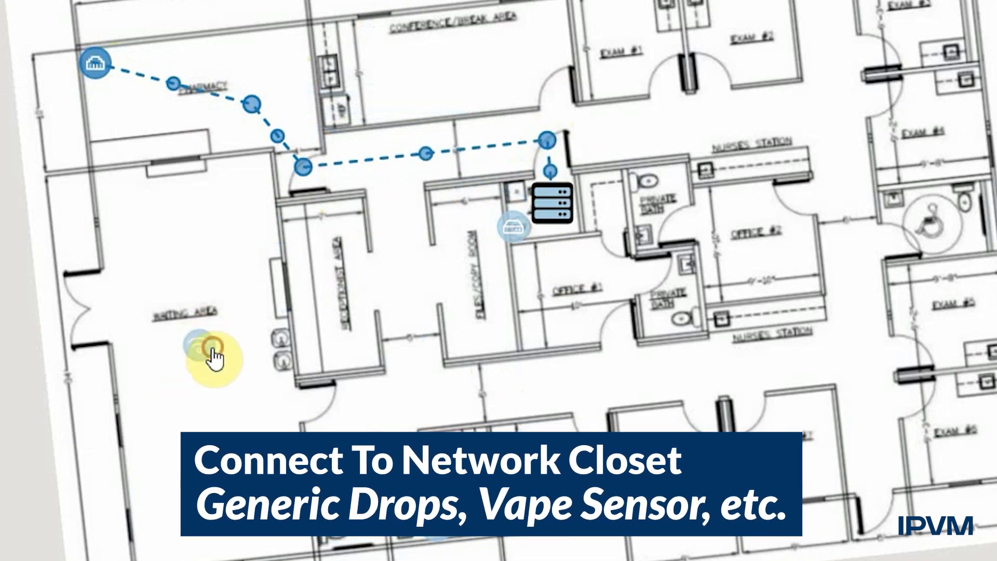
click(213, 348)
drag(383, 272, 553, 137)
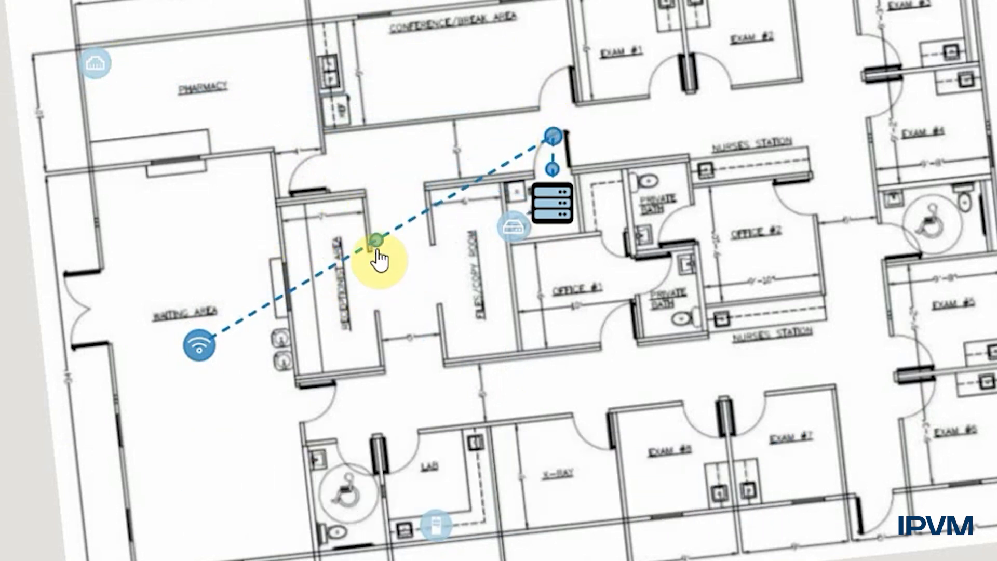
drag(382, 248, 190, 200)
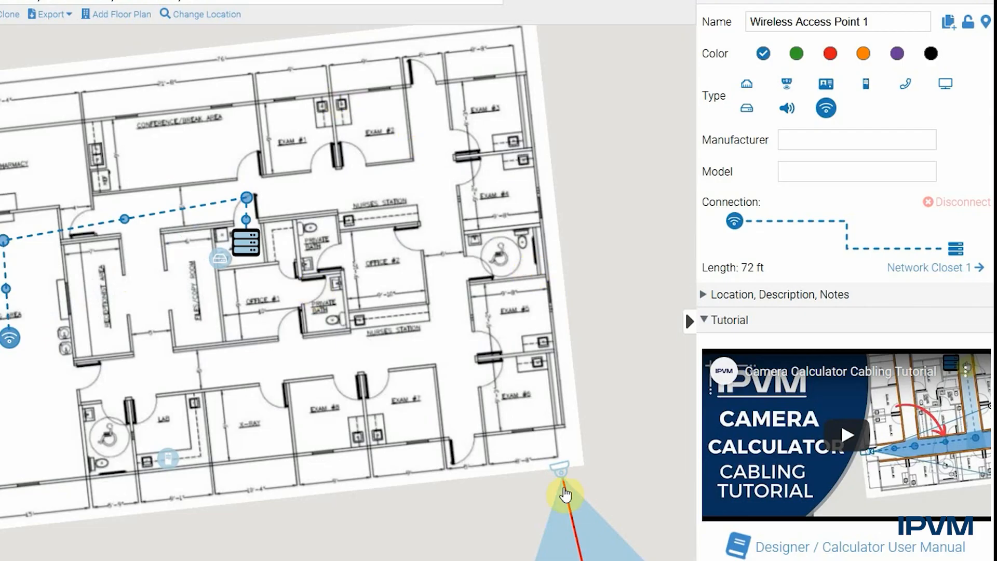
- Reroute Camera 2's cable through the exterior door near Exam #6, up the corridor beside the exam rooms and across to the closet doorway
click(566, 465)
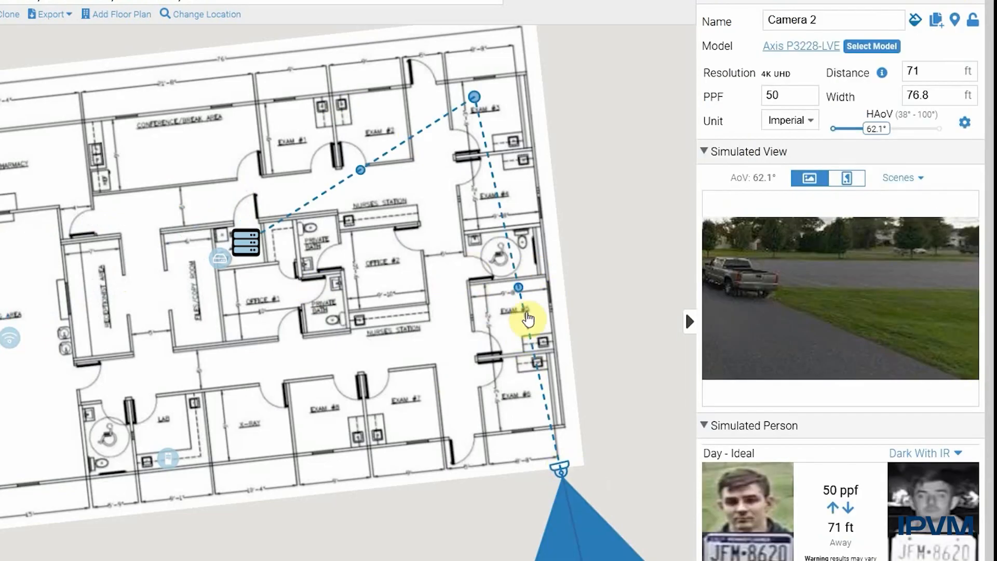
drag(519, 290, 464, 463)
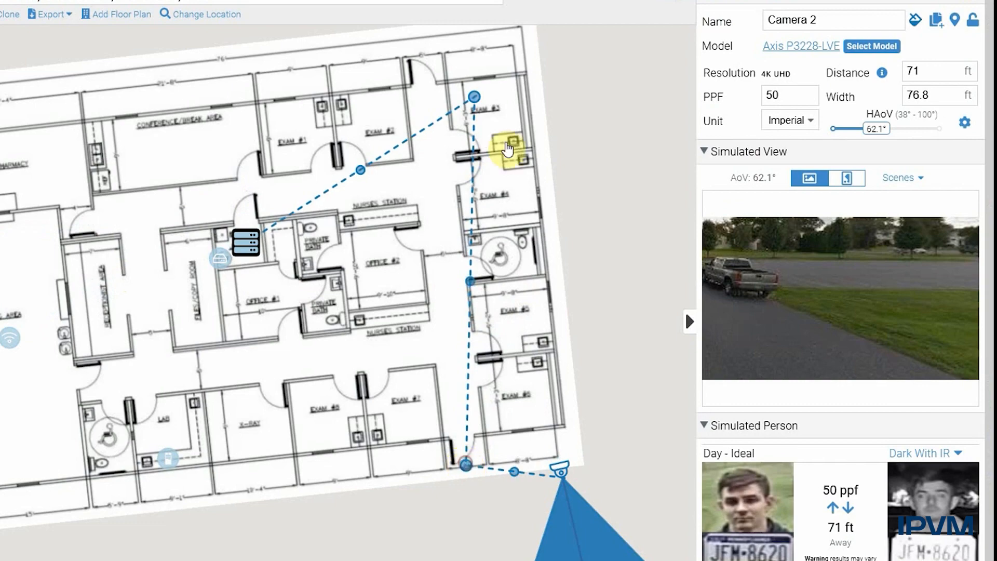
drag(481, 104, 438, 181)
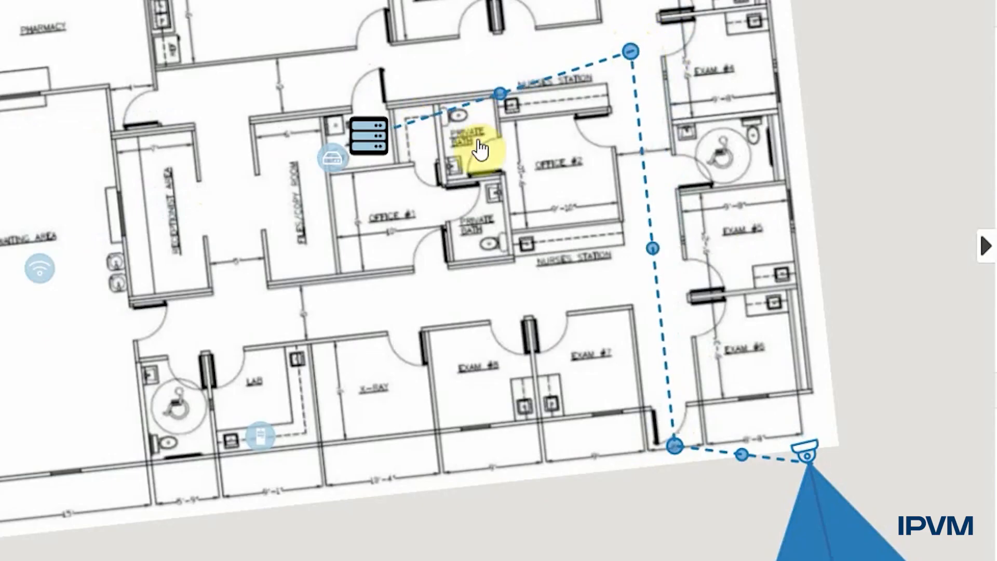
drag(501, 115, 364, 81)
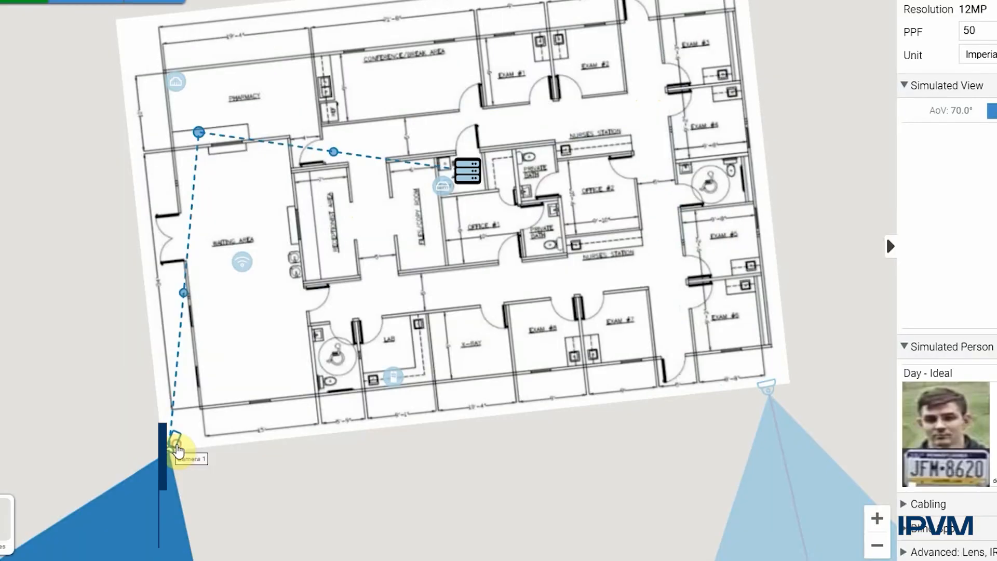
- Reroute Camera 1's cable through the lower waiting area wall, up the waiting area and along the upper corridor to the network closet
drag(189, 456, 247, 364)
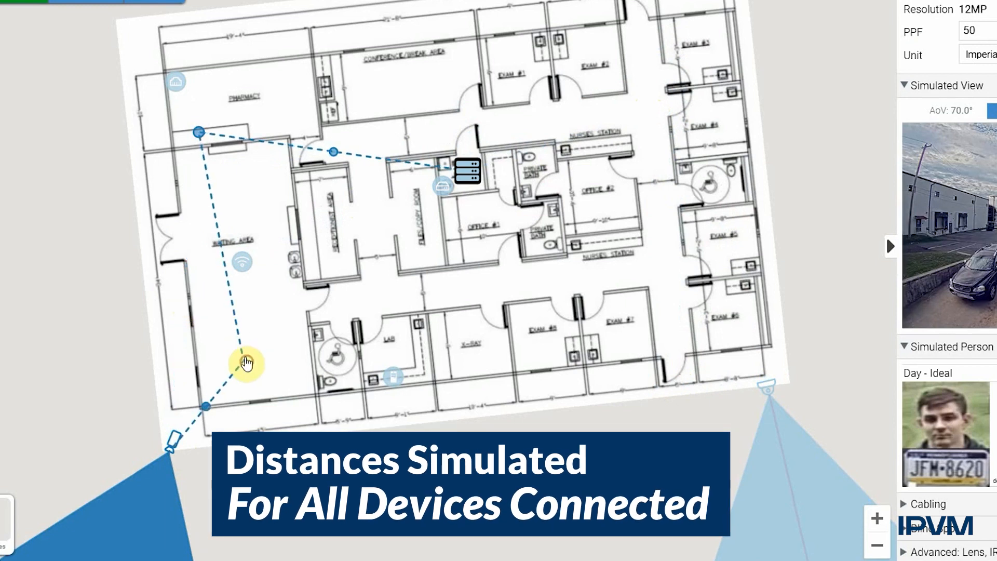
drag(210, 171, 232, 160)
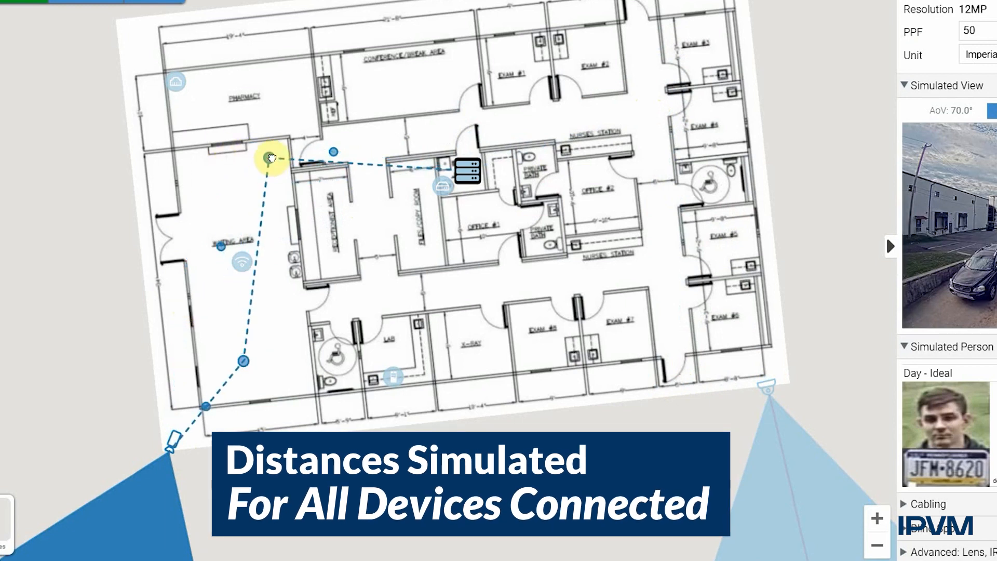
drag(383, 165, 530, 109)
drag(618, 452, 469, 520)
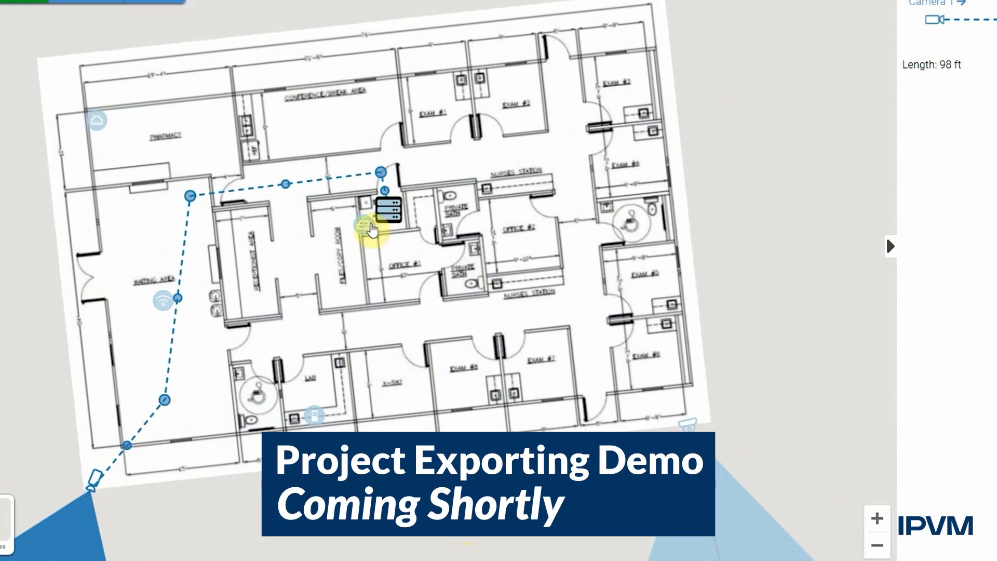
- Rename Camera 1 as West Parking
click(769, 207)
drag(746, 211, 809, 125)
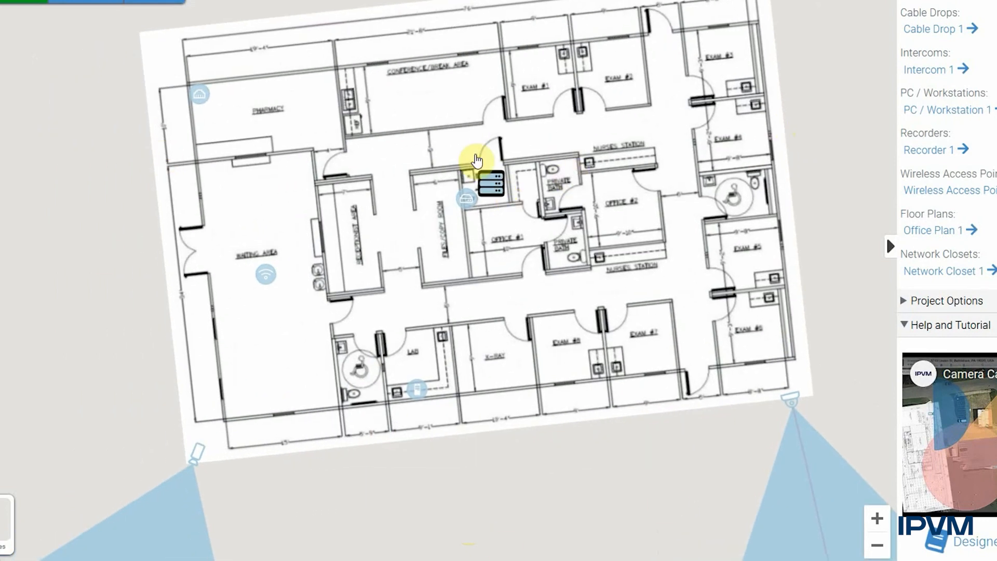
click(195, 456)
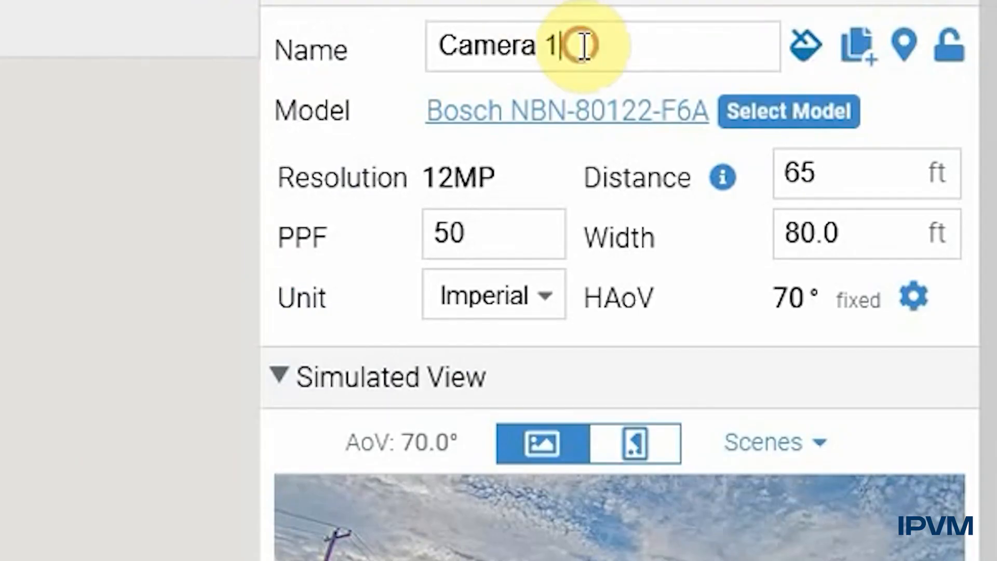
triple_click(575, 45)
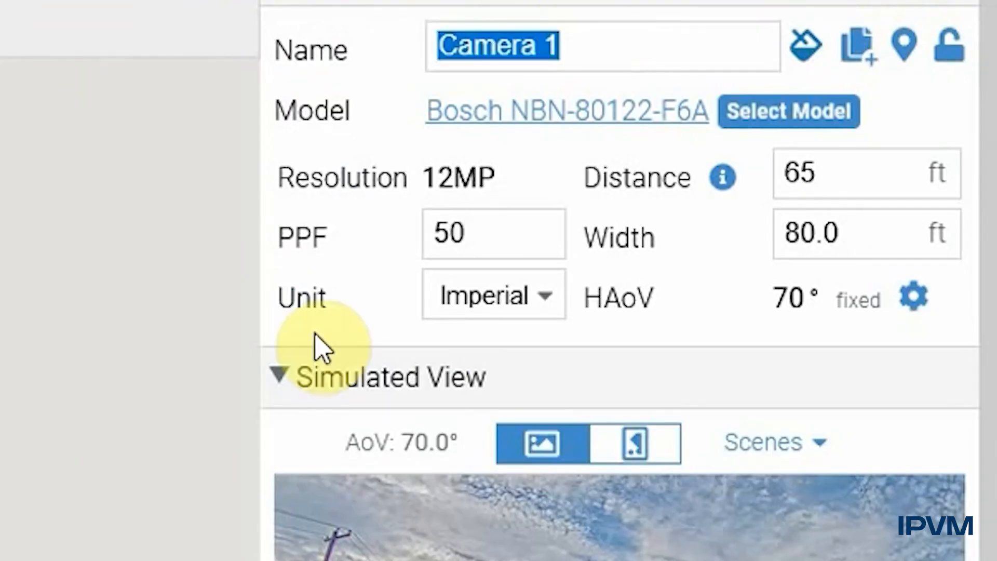
text(West Parking)
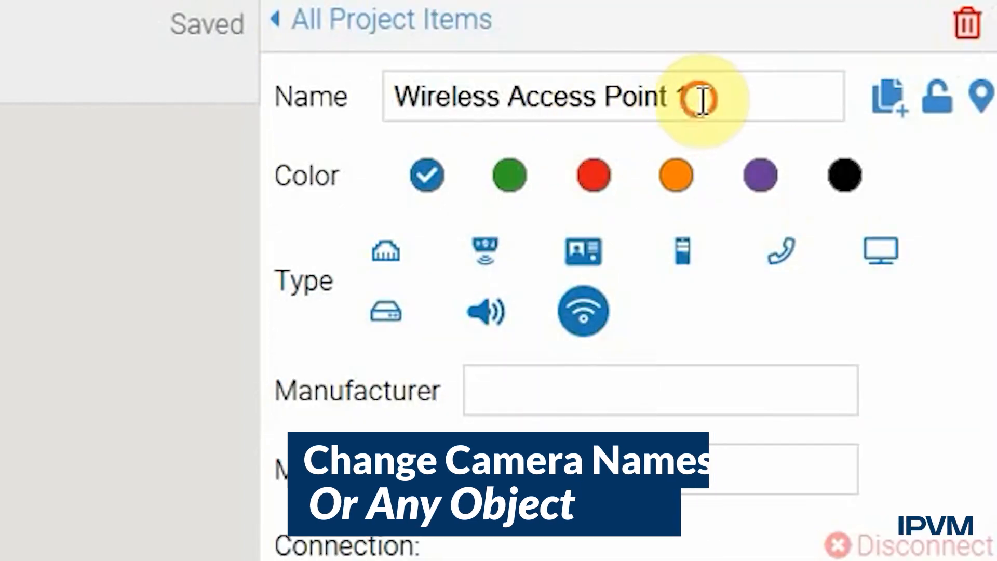
- Rename the waiting area's wireless access point as Cafe AP and return to the list of all project items
triple_click(697, 99)
text(Car)
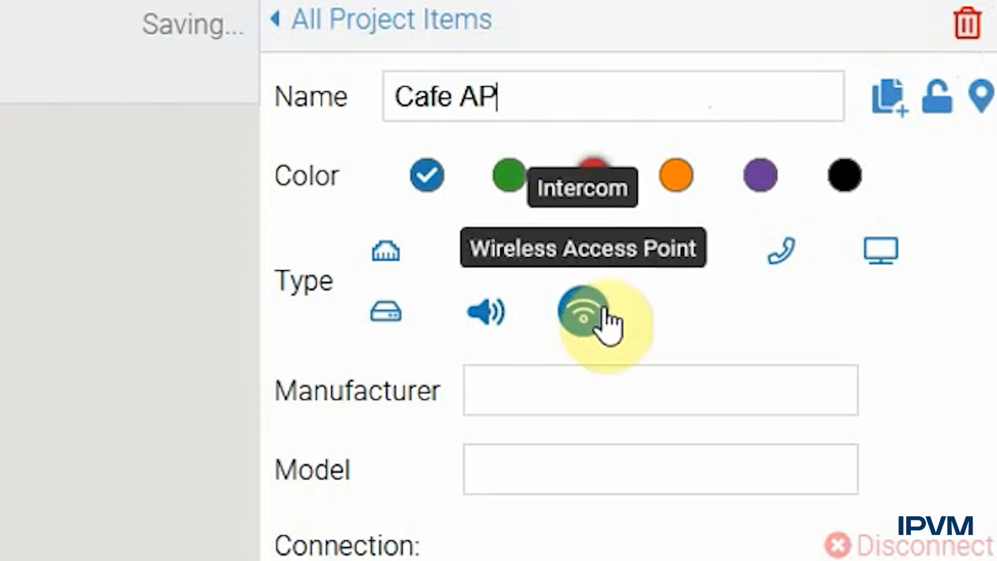
click(410, 28)
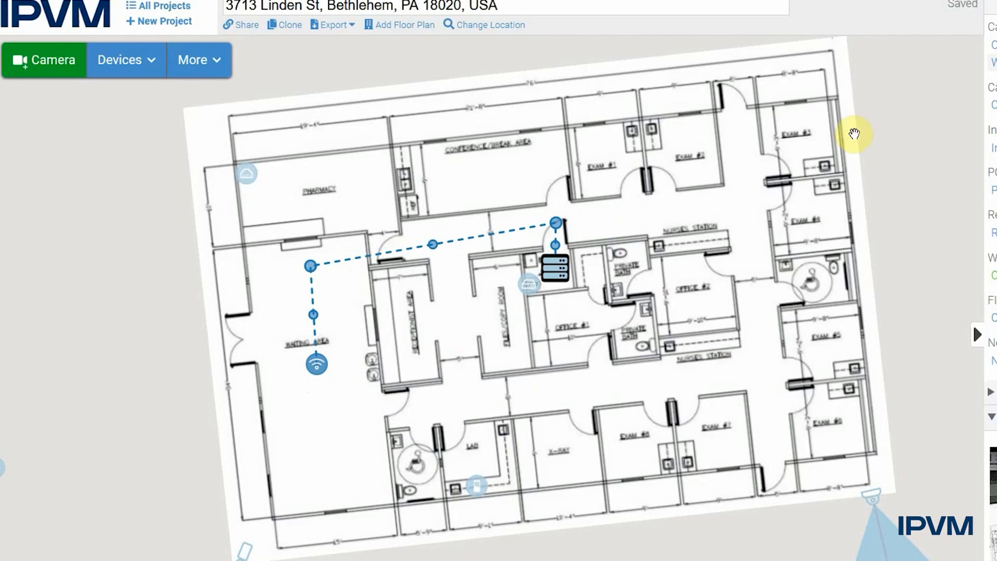
- Add a second wireless access point and place it in the corridor between Exam #7 and Exam #6
click(150, 61)
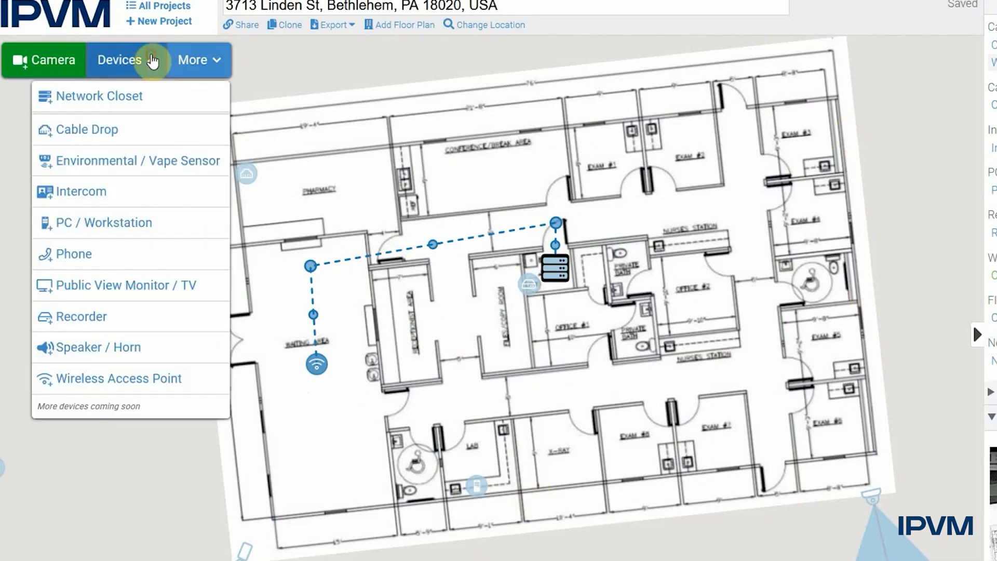
click(91, 378)
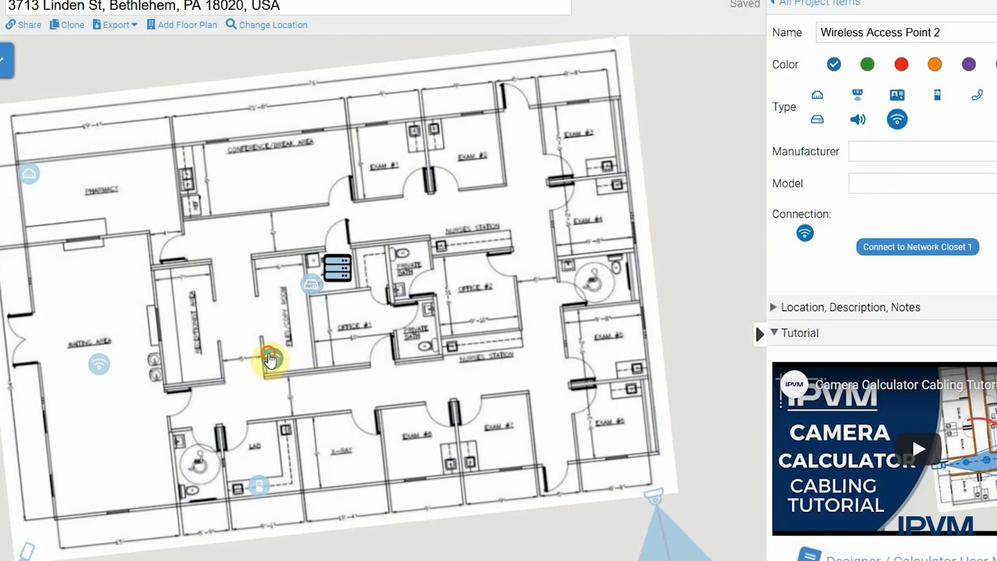
drag(270, 359, 584, 418)
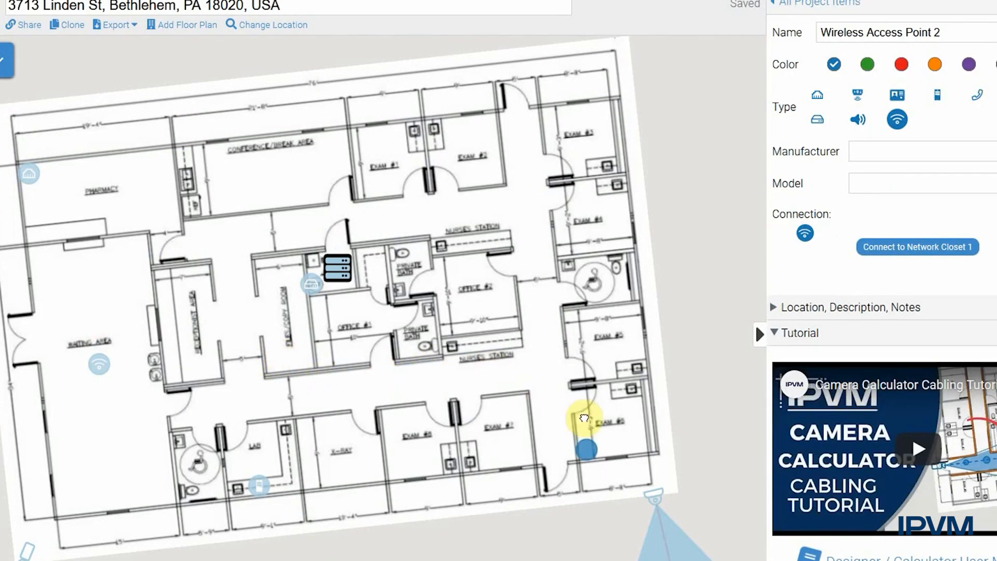
- Add a third wireless access point and place it near the upper-right corner of the conference/break area
click(132, 68)
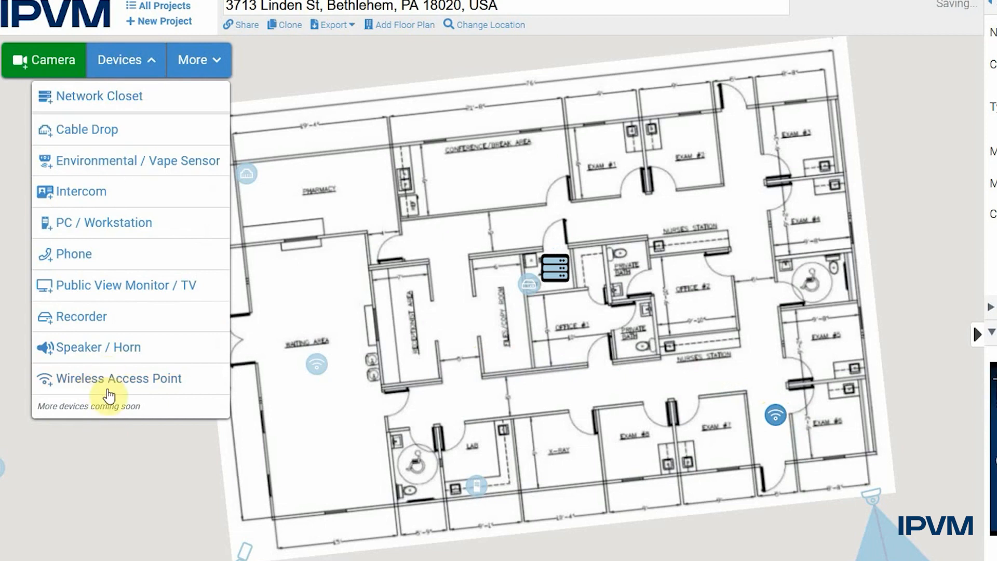
click(103, 379)
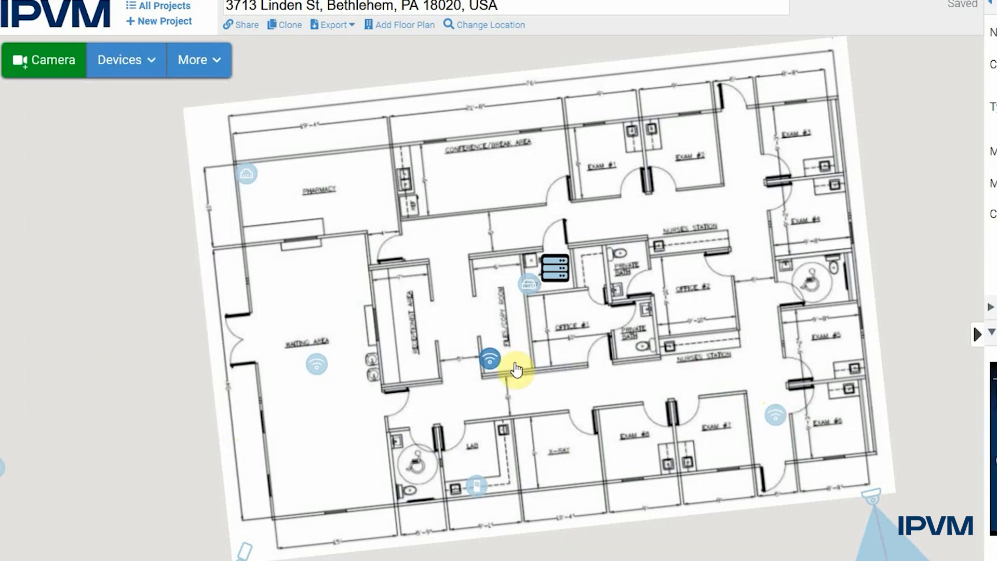
drag(494, 358, 716, 180)
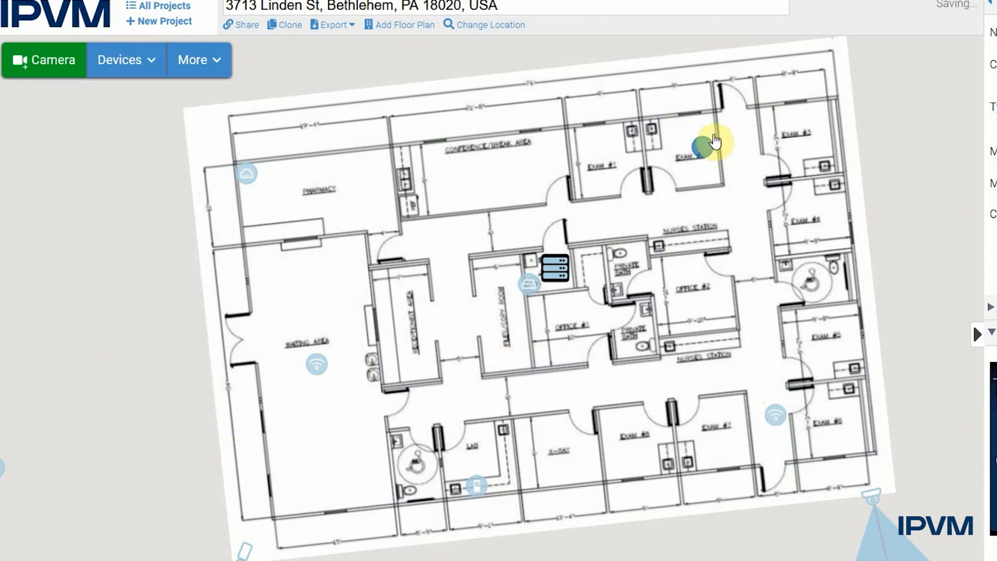
drag(697, 134, 809, 126)
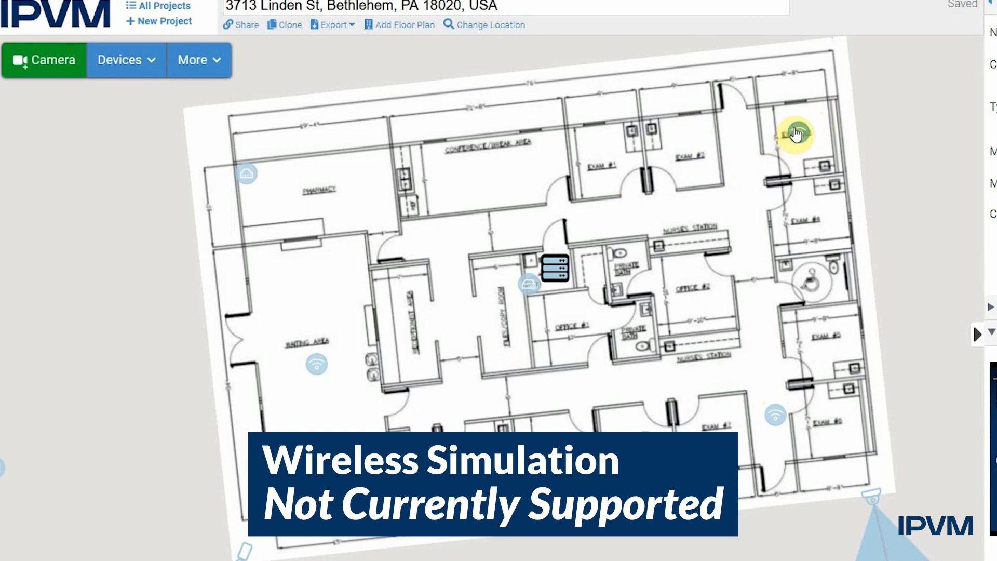
drag(773, 130, 563, 156)
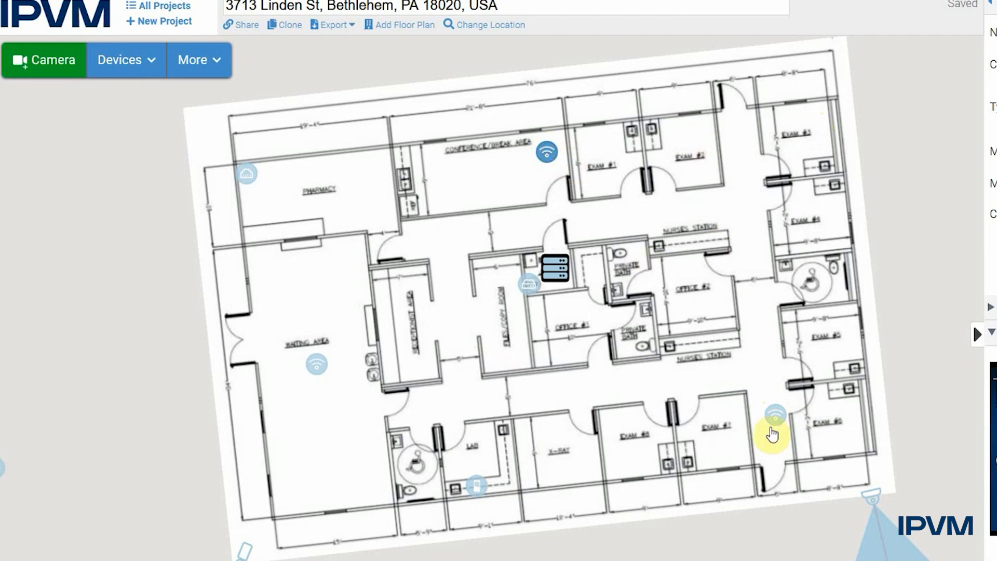
- Connect the second access point to the network closet with its cable along the corridors, and connect the conference area's access point as well
drag(784, 418, 775, 415)
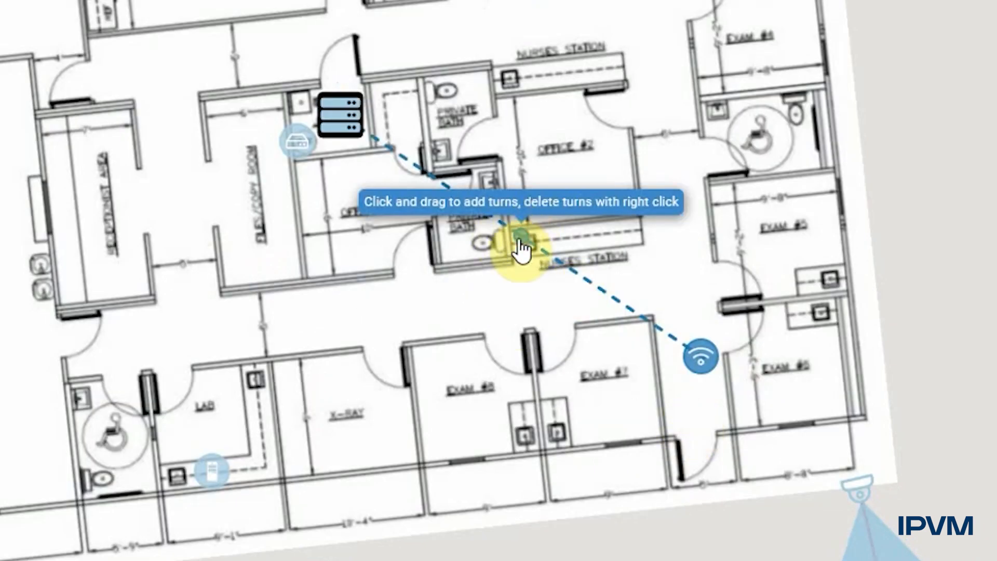
drag(521, 249, 655, 20)
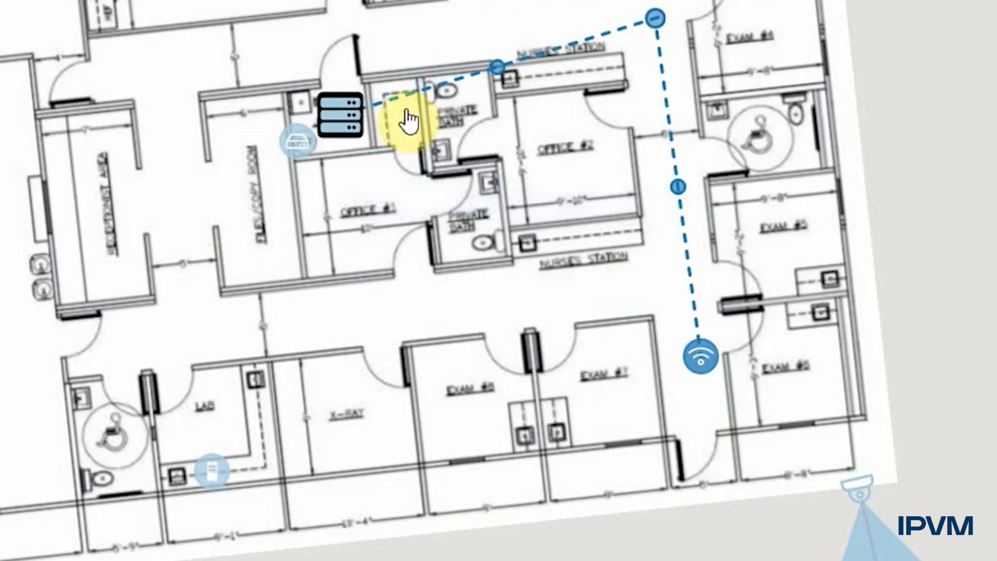
drag(498, 66, 318, 36)
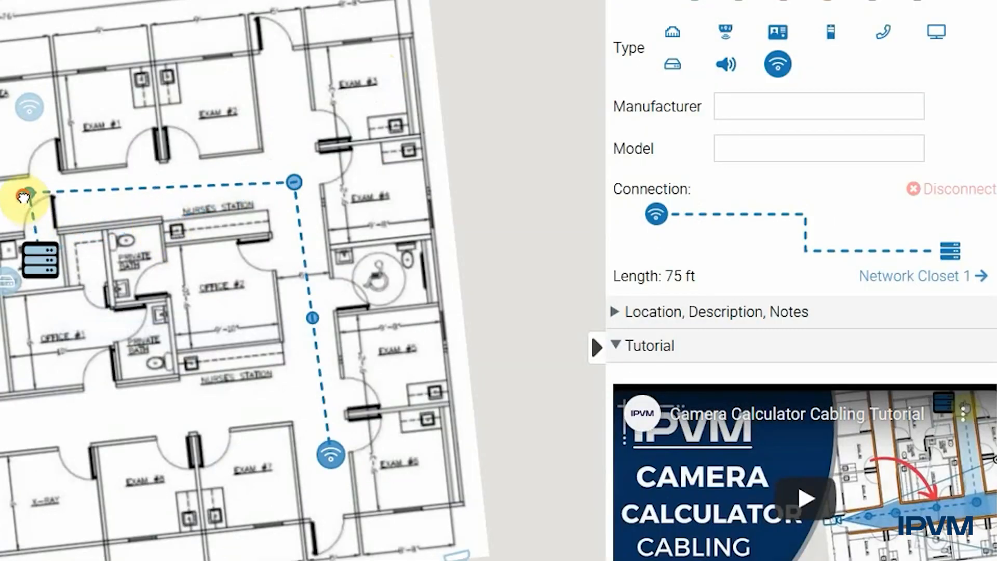
drag(23, 196, 7, 126)
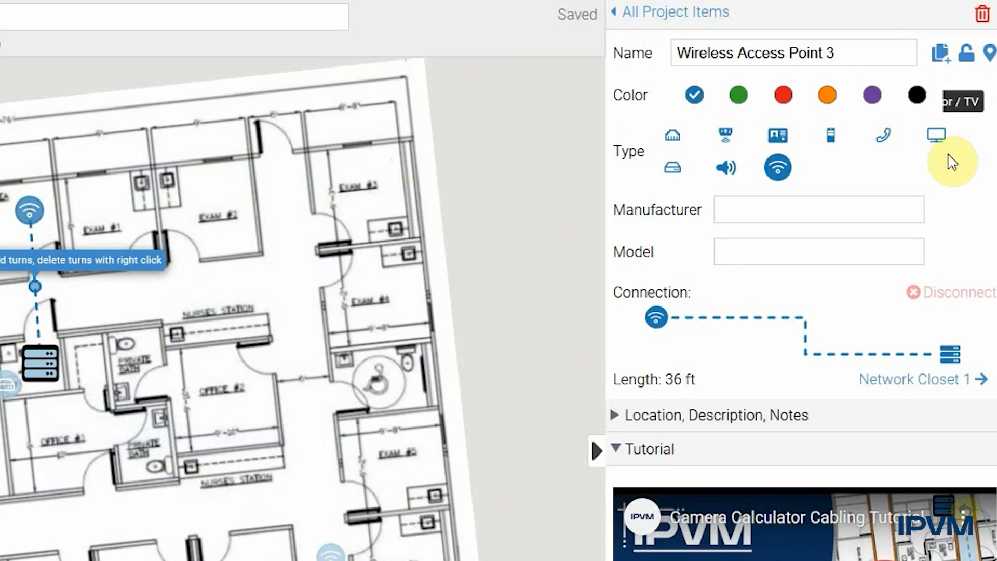
- Change Wireless Access Point 3 to an Environmental / Vape Sensor and check its grouping in the project items list
click(670, 11)
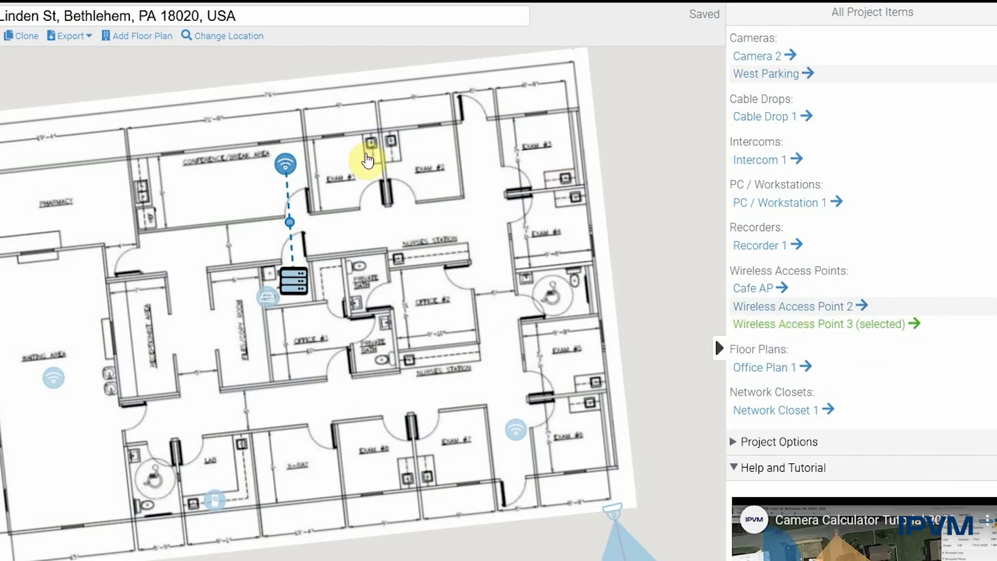
click(806, 325)
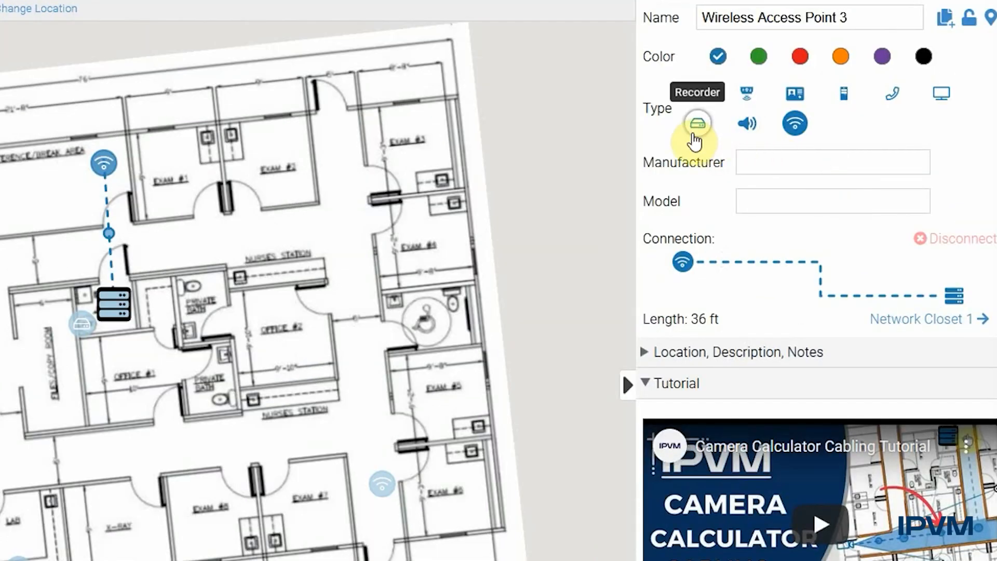
click(752, 97)
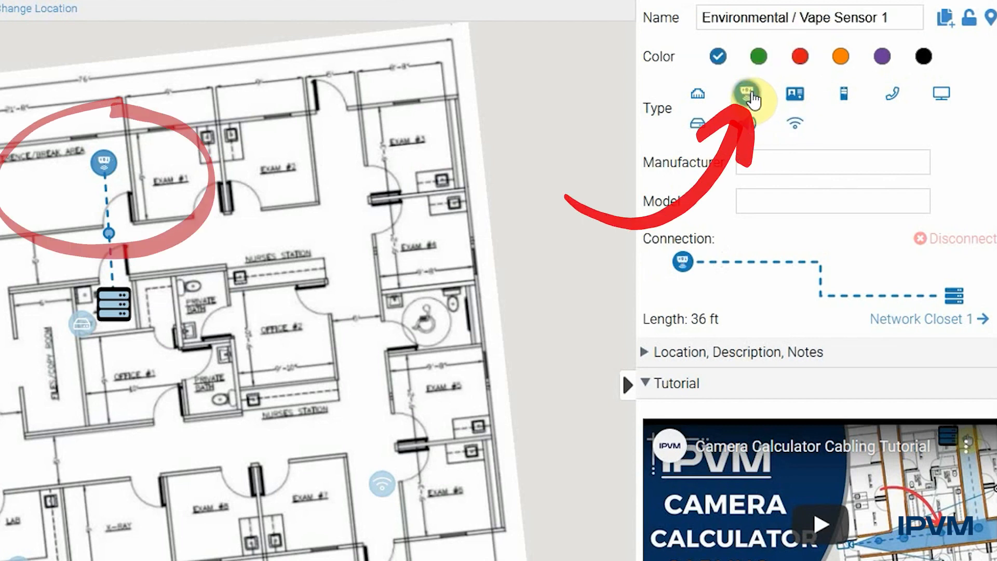
click(706, 1)
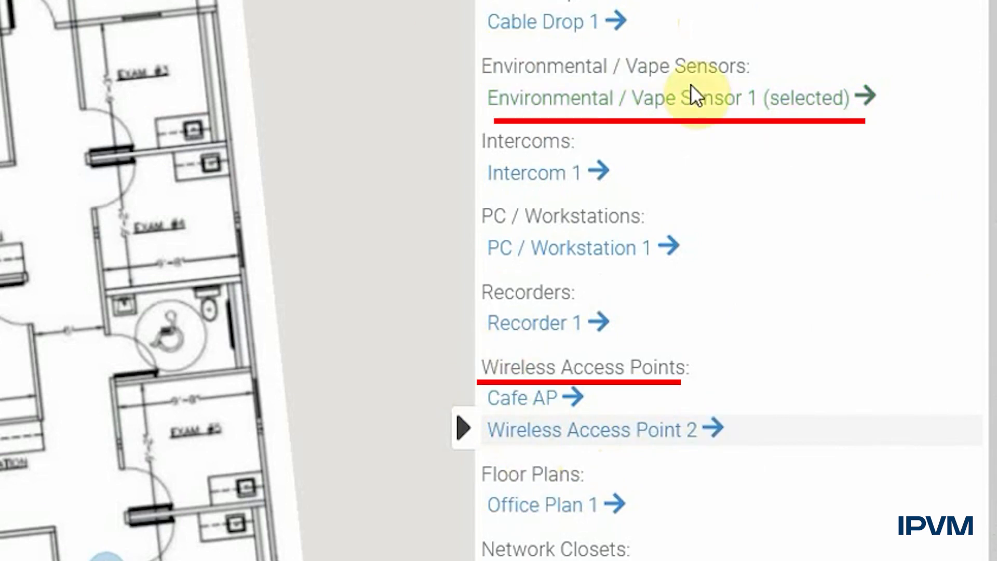
- Change the environmental sensor's type back to a wireless access point and return to the project items list
click(548, 99)
click(804, 145)
click(806, 144)
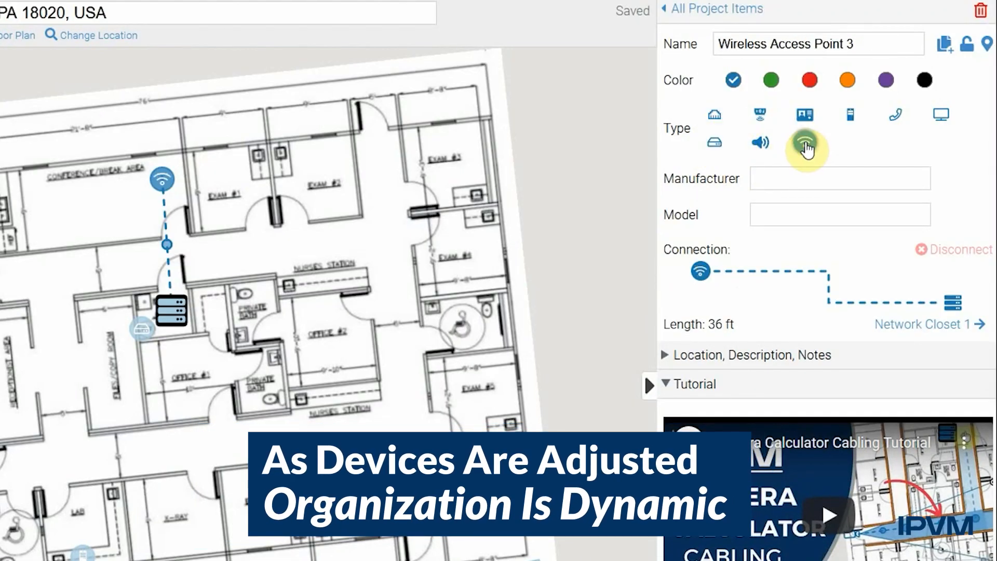
click(696, 12)
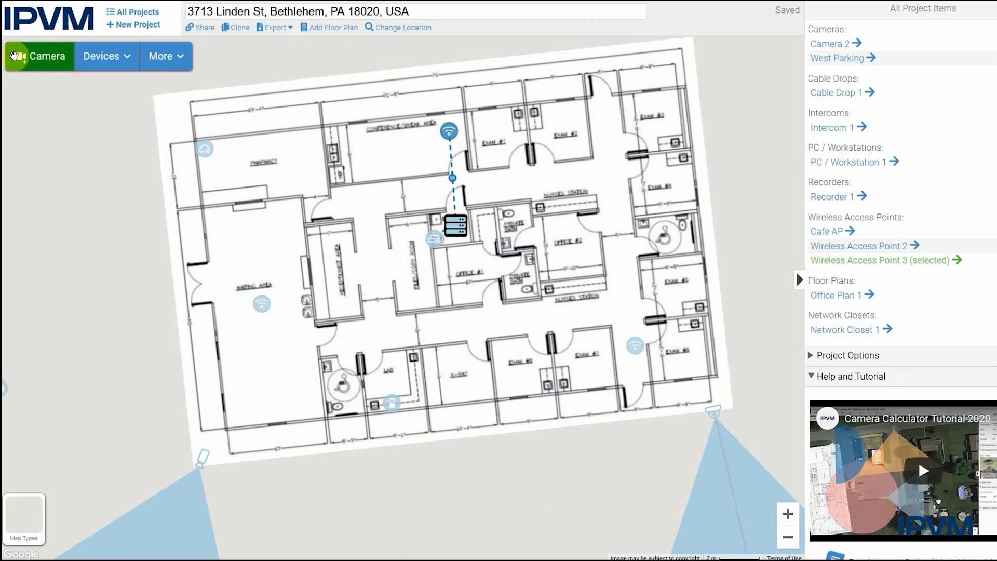
- Add a new camera in the corridor outside the pharmacy doorway
click(27, 57)
click(395, 301)
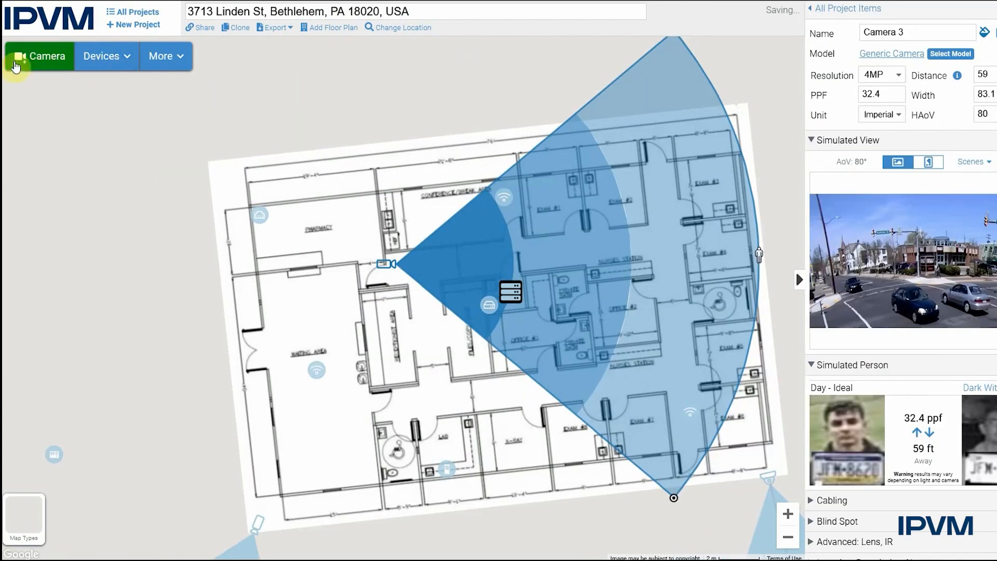
- Add a camera and place it at the waiting-area end of the lower corridor, facing down the corridor
click(17, 60)
click(395, 301)
drag(394, 301, 379, 408)
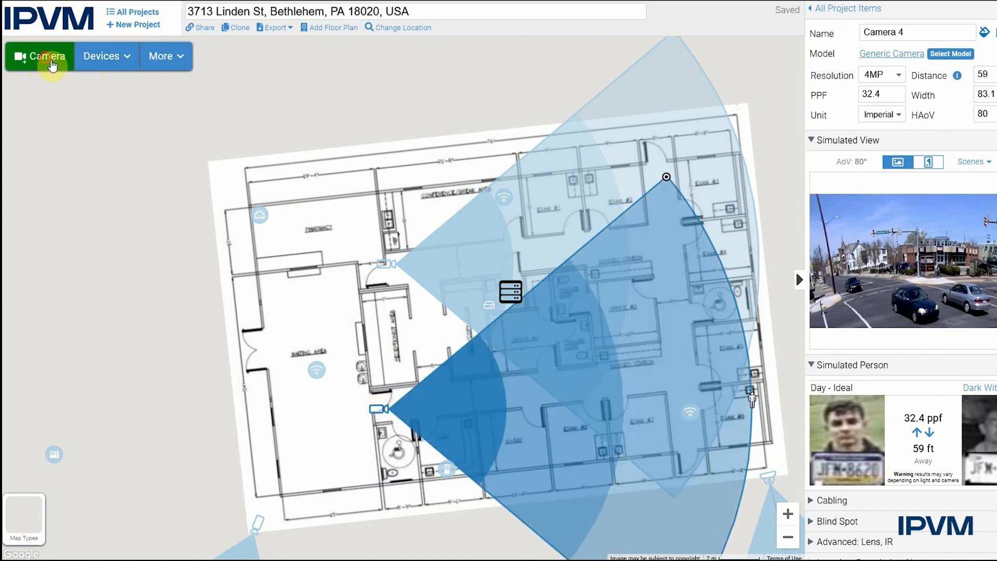
- Add another camera at the end of the cross corridor near Exam #3 and aim it down that corridor
click(44, 58)
drag(392, 298, 646, 191)
drag(530, 60, 279, 56)
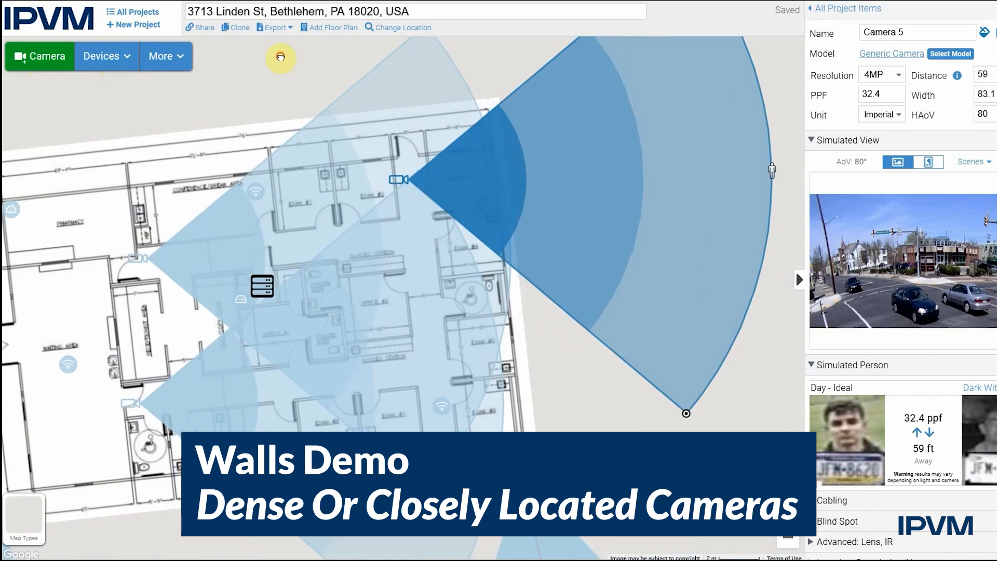
drag(777, 180, 434, 421)
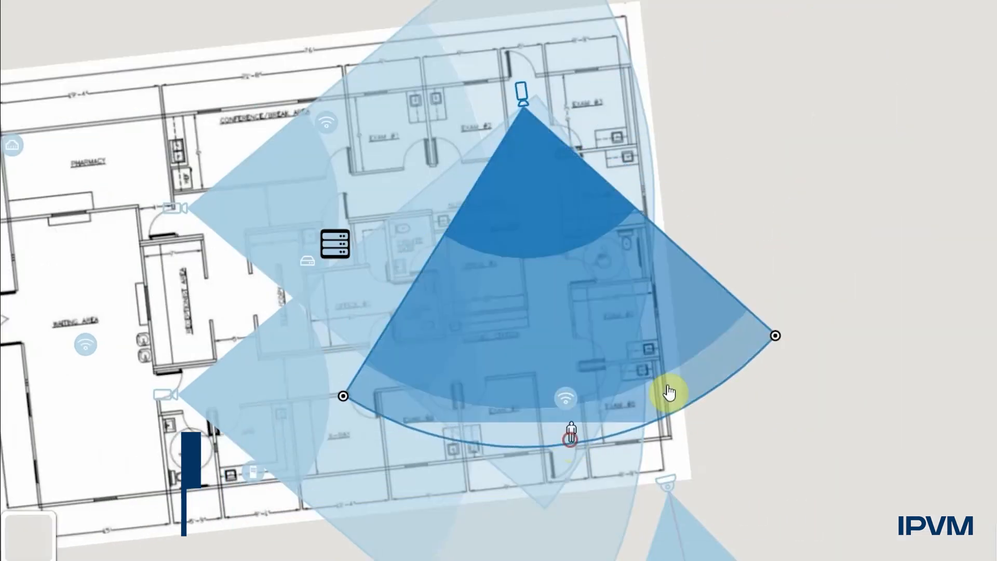
- Start drawing a wall from the pharmacy's inner corner along the edge of the adjoining corridor
drag(732, 207, 953, 67)
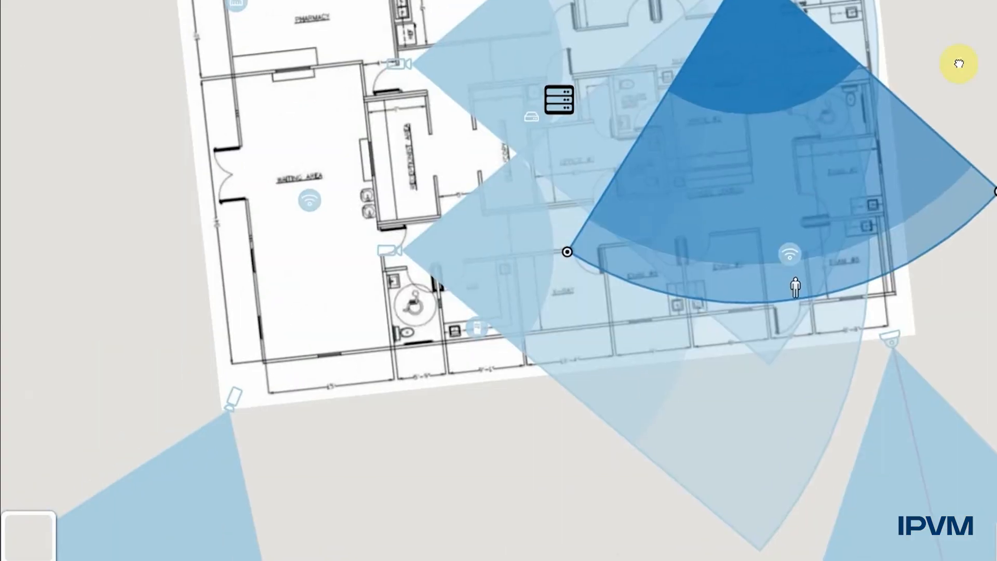
drag(559, 192, 478, 249)
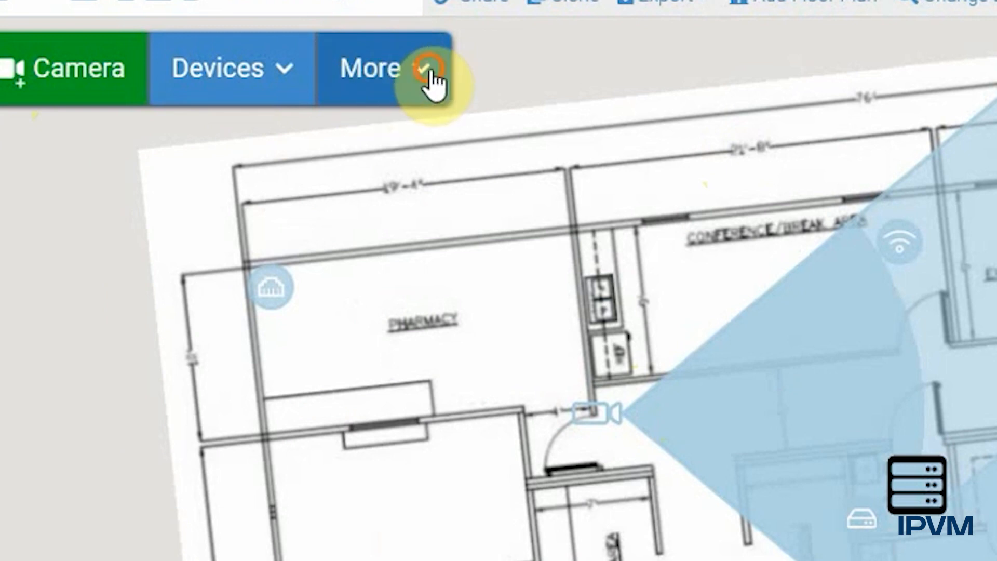
click(431, 77)
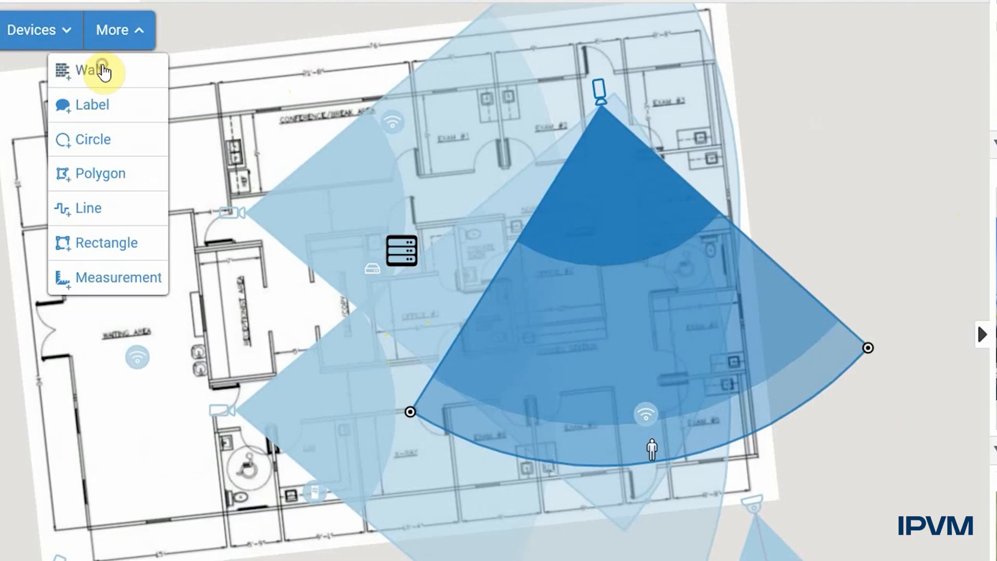
click(356, 148)
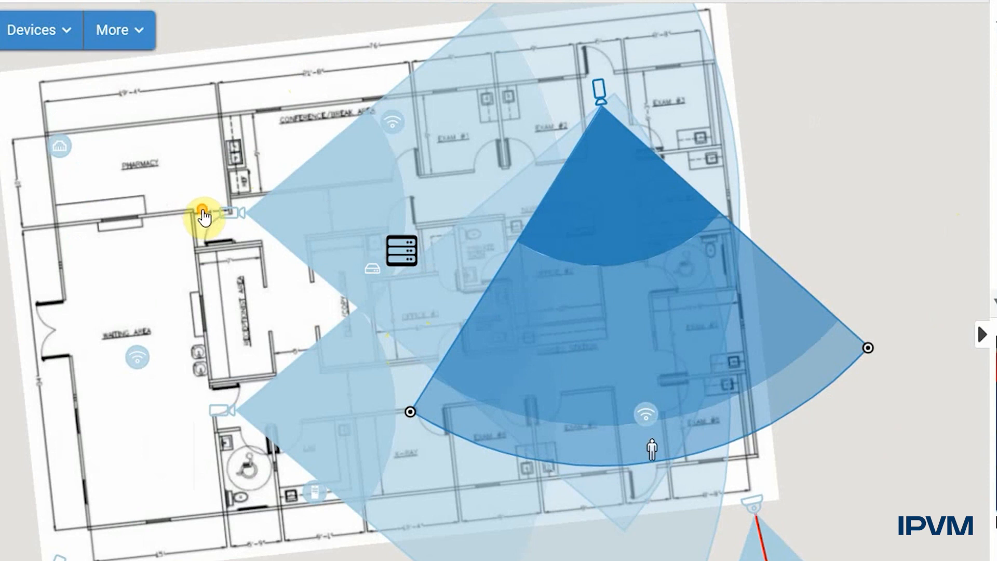
click(188, 209)
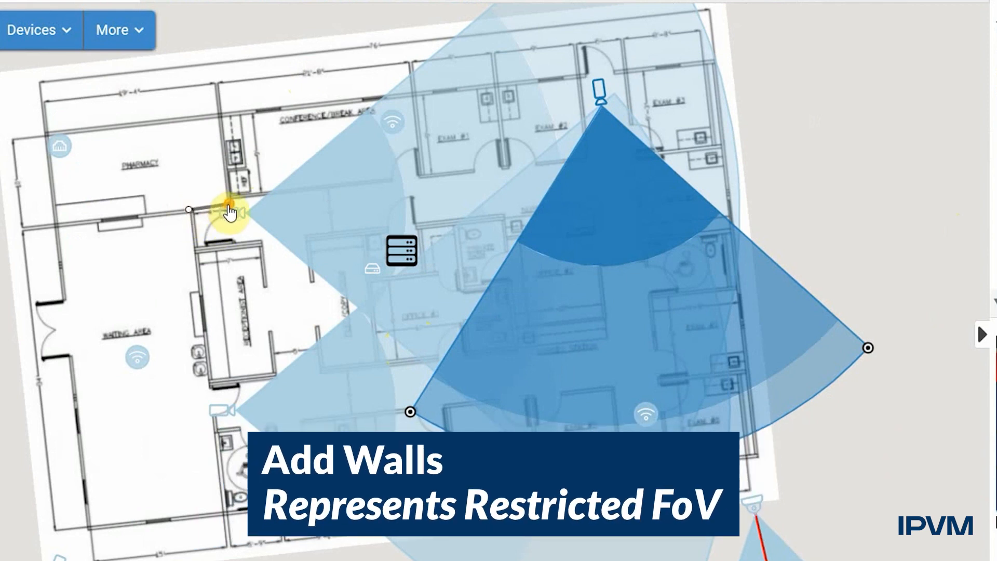
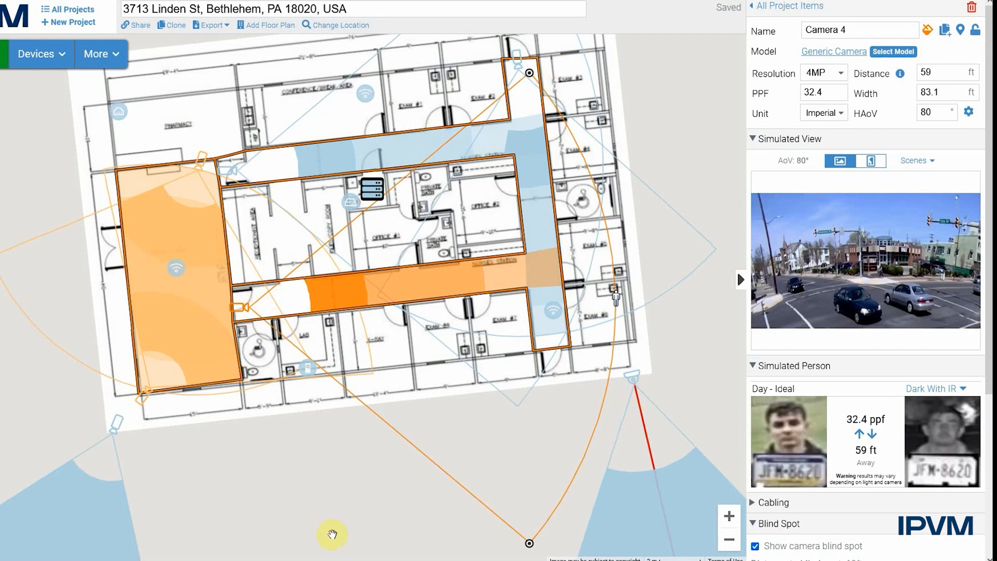
- Enter Ubiquiti as the manufacturer and U6 LR as the model of the Cafe AP in the waiting area
click(110, 436)
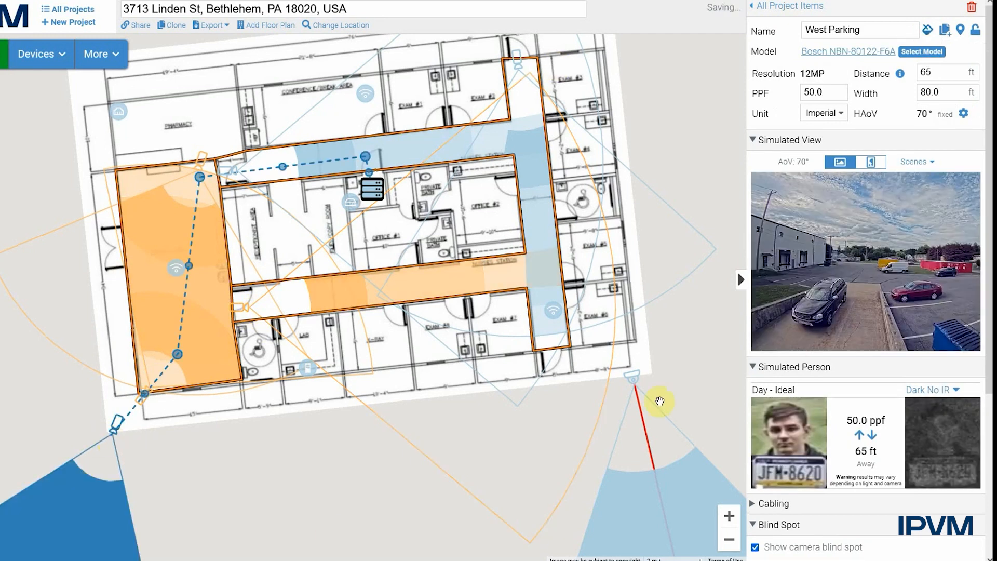
click(172, 271)
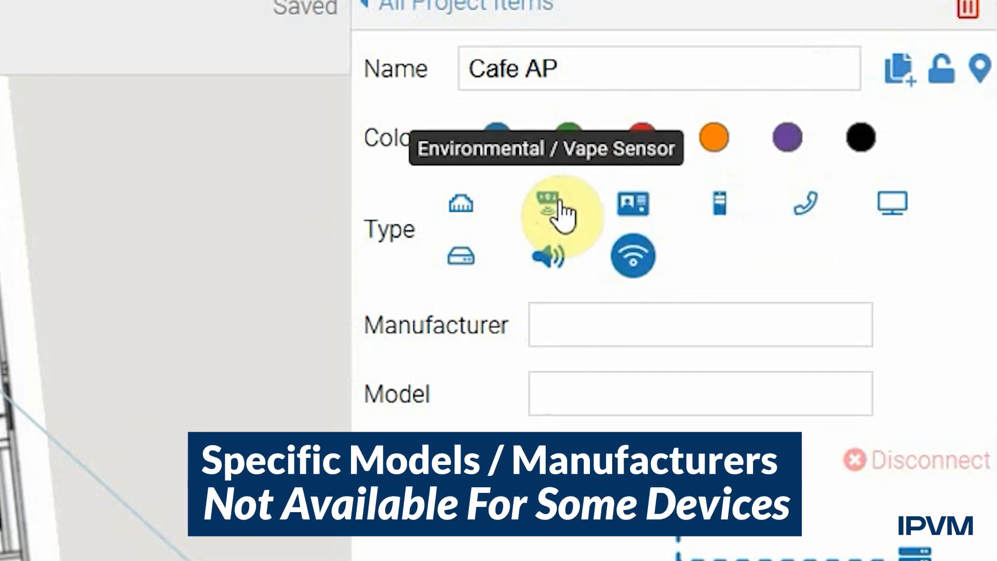
click(641, 327)
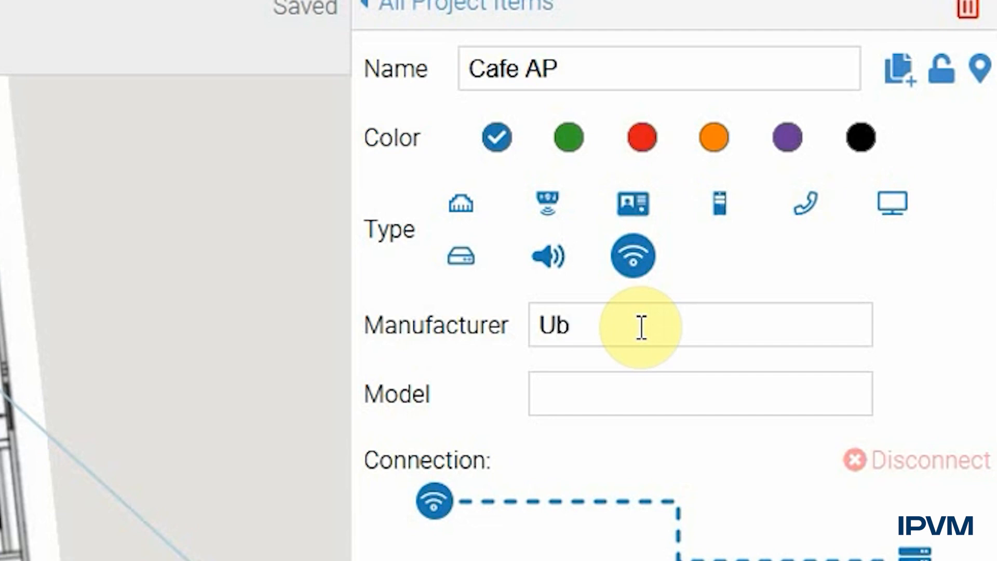
text(iquiti )
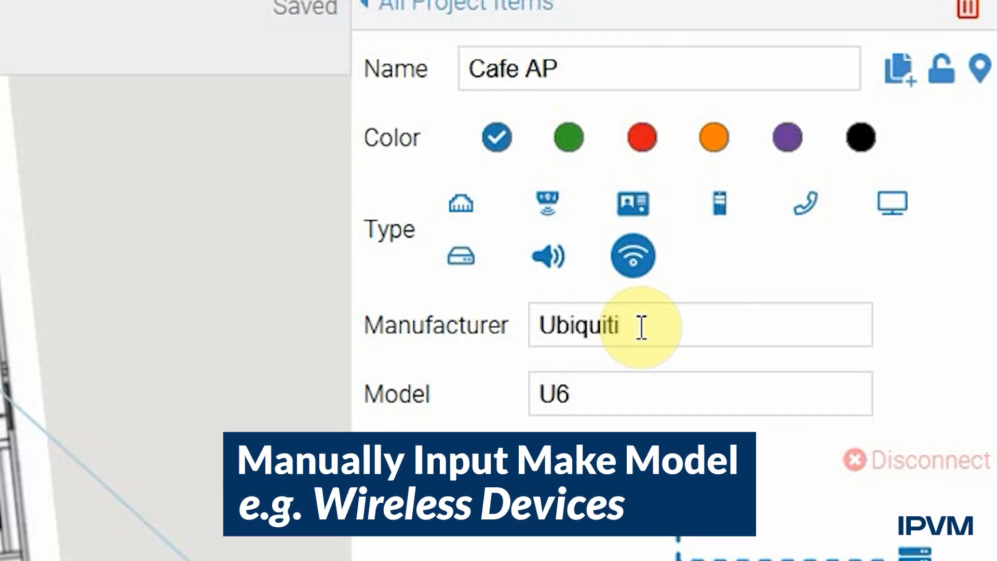
text(U6 L)
text(R)
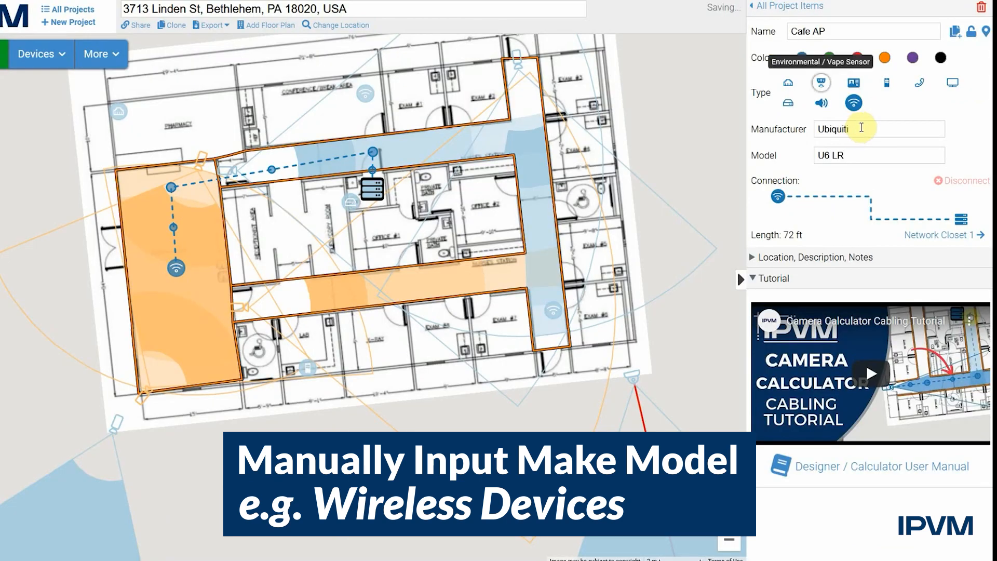
- Set the conference area's access point to Ubiquiti, model U6 LR, and place a duplicate of it in the X-ray room
click(366, 94)
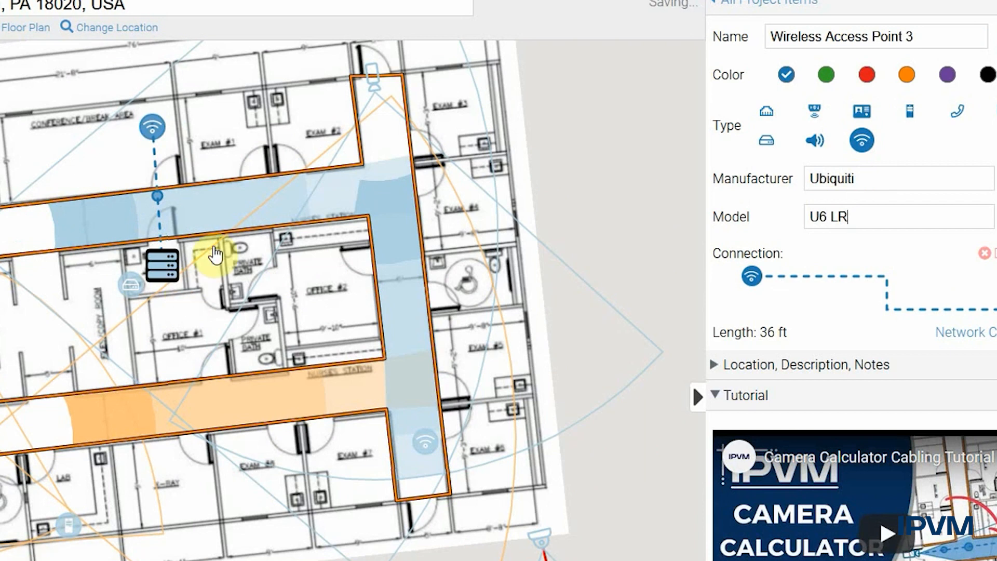
click(98, 167)
click(157, 123)
right_click(157, 123)
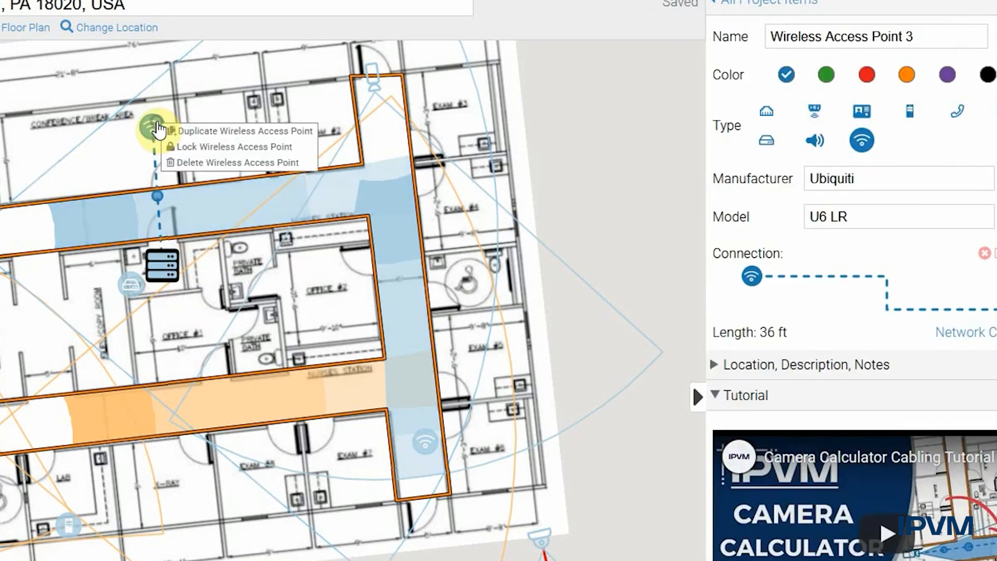
click(203, 136)
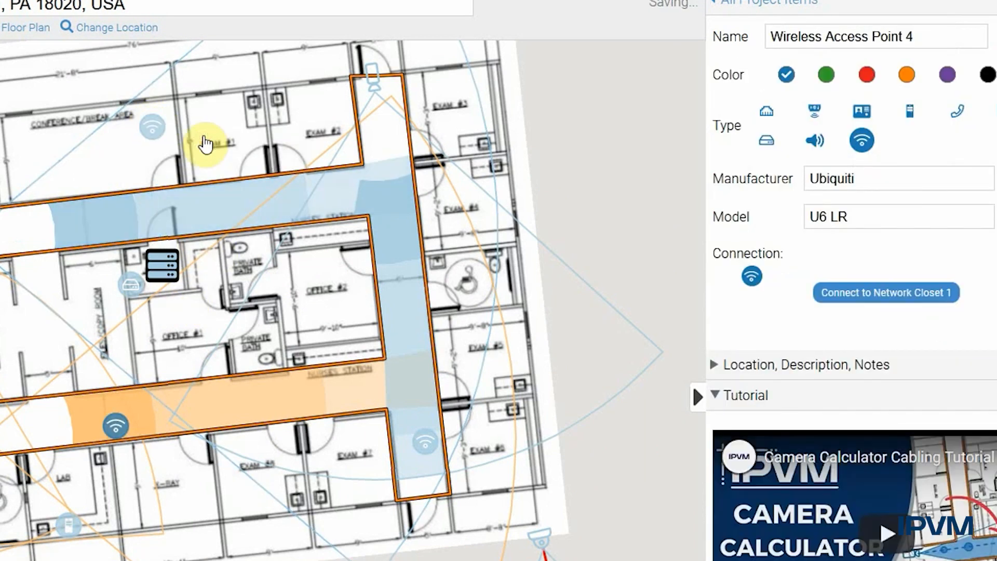
drag(479, 403, 251, 468)
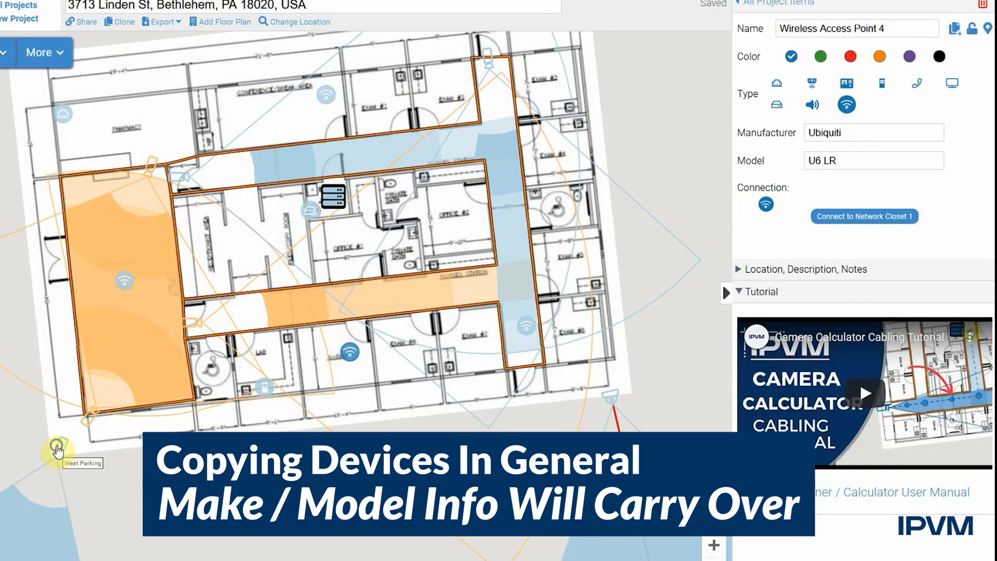
- Duplicate the West Parking camera, place the copy beside it along the building's outer wall, and compare it with the original
right_click(57, 450)
click(81, 466)
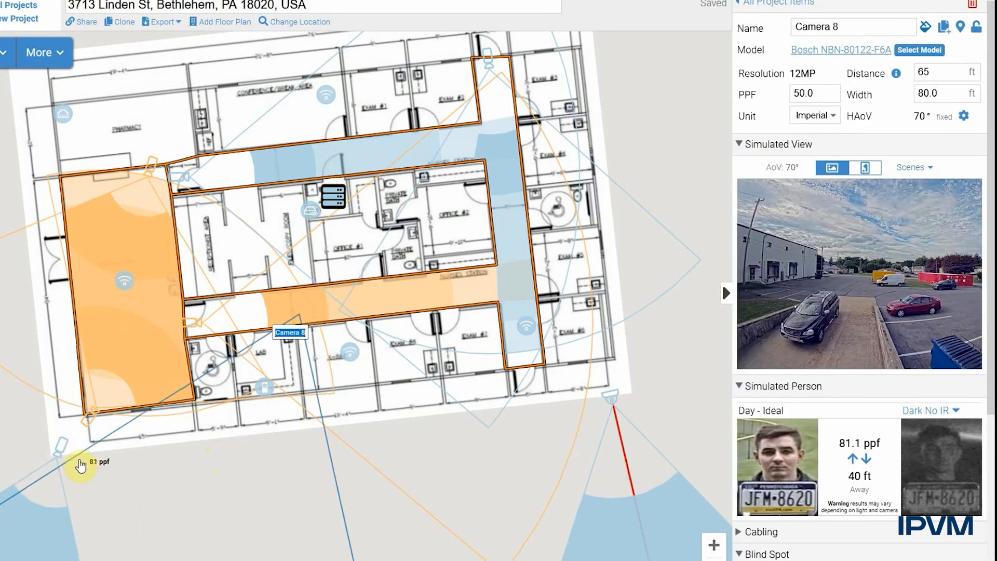
drag(308, 306, 154, 445)
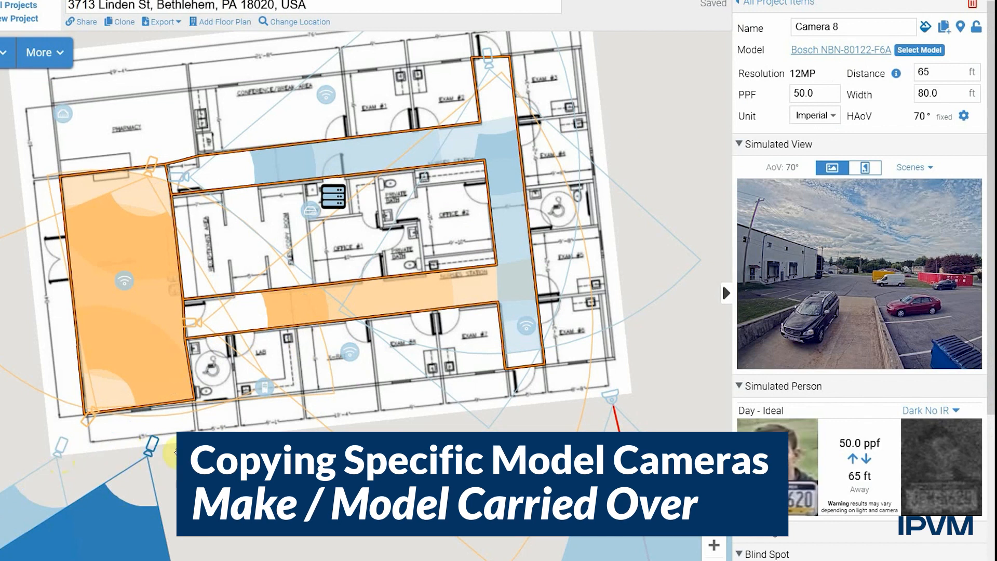
click(62, 444)
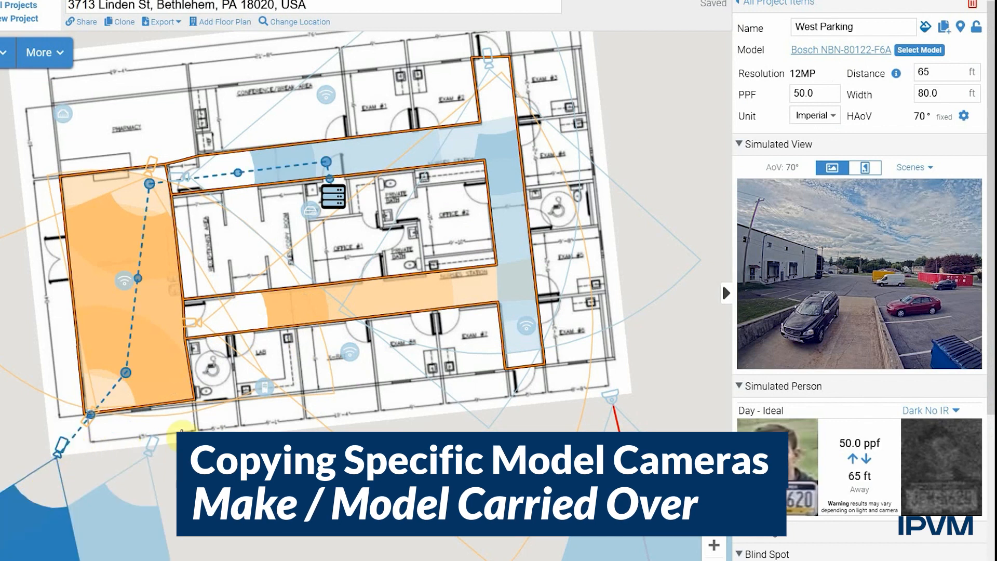
- Delete the duplicate of the West Parking camera
right_click(152, 448)
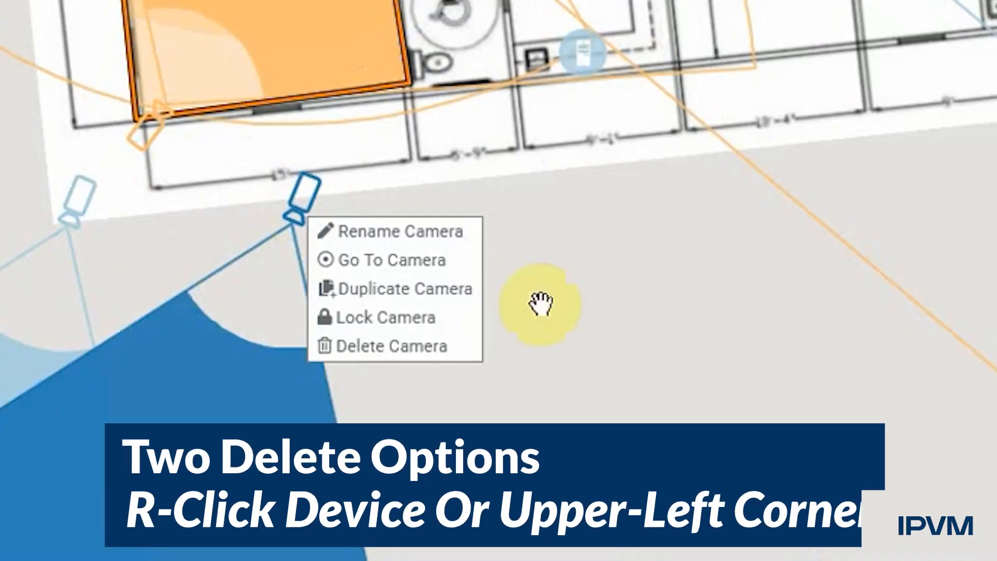
click(397, 352)
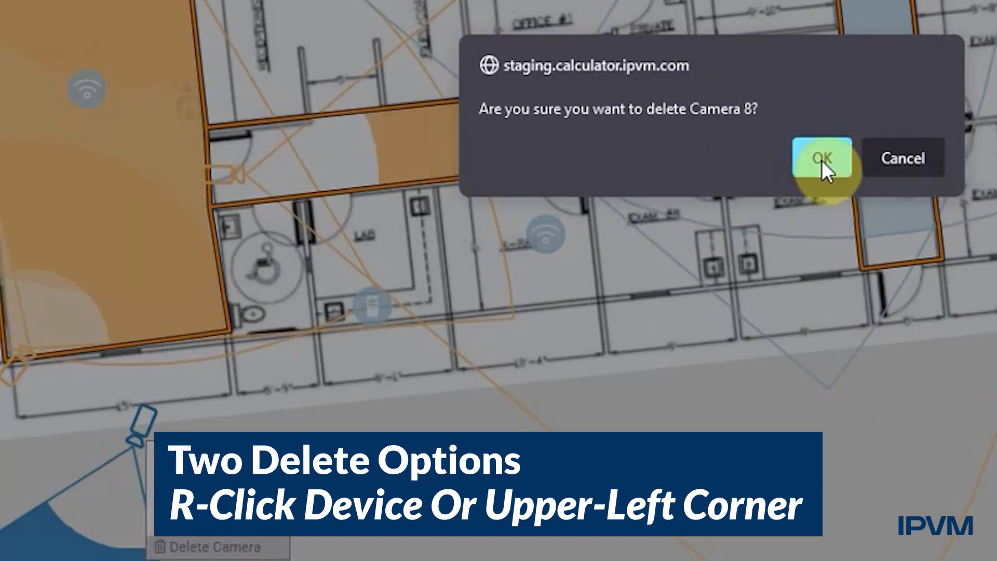
click(822, 160)
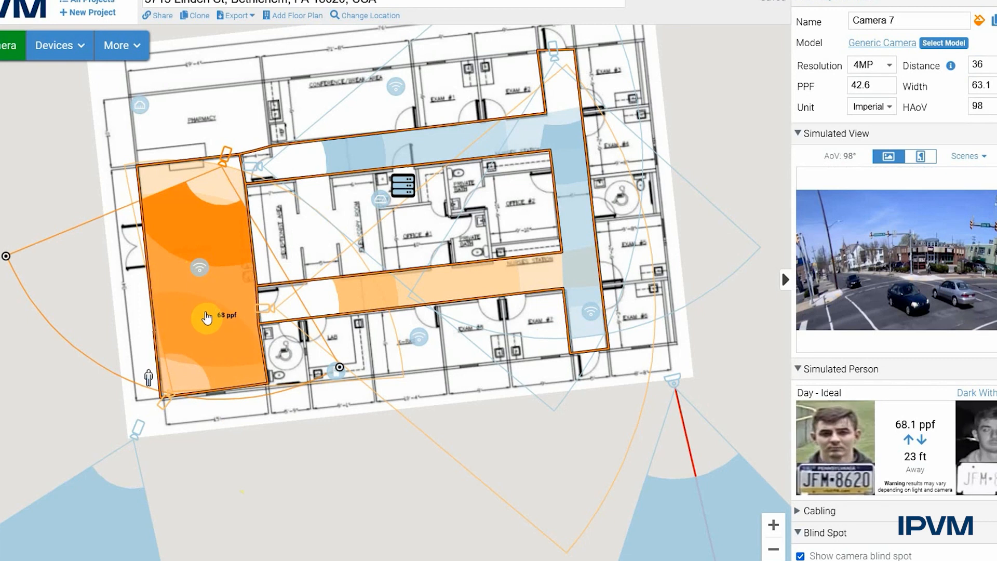
- Switch the map to satellite imagery and extend the West Parking camera's view across the neighbouring building to the side street
drag(332, 479, 461, 211)
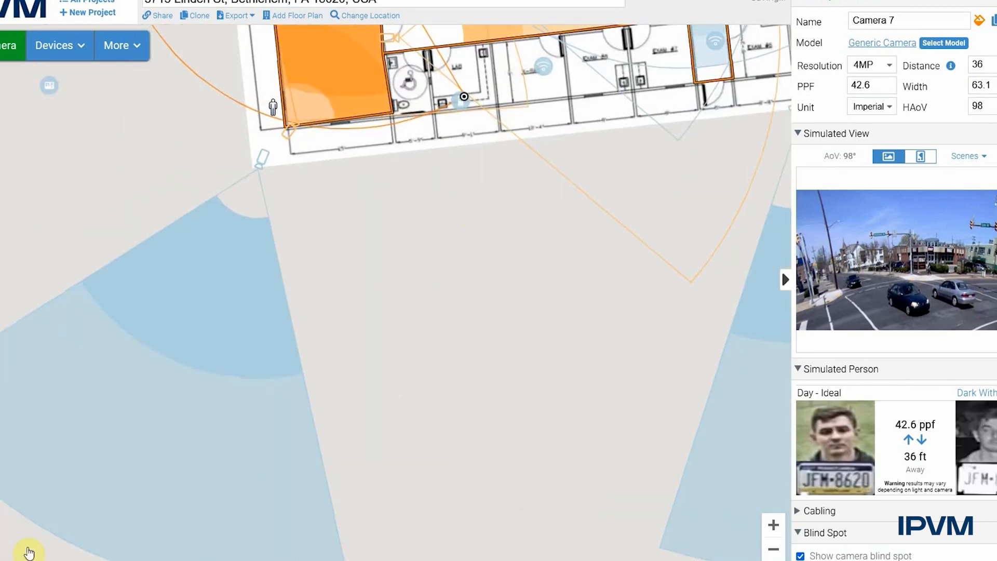
click(24, 522)
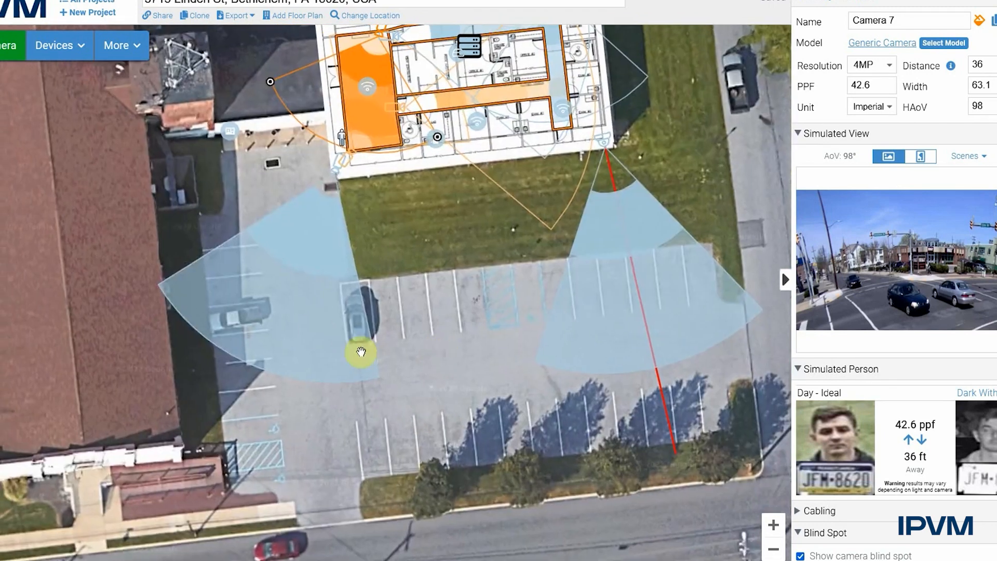
click(316, 332)
drag(252, 365, 120, 517)
drag(691, 396, 933, 318)
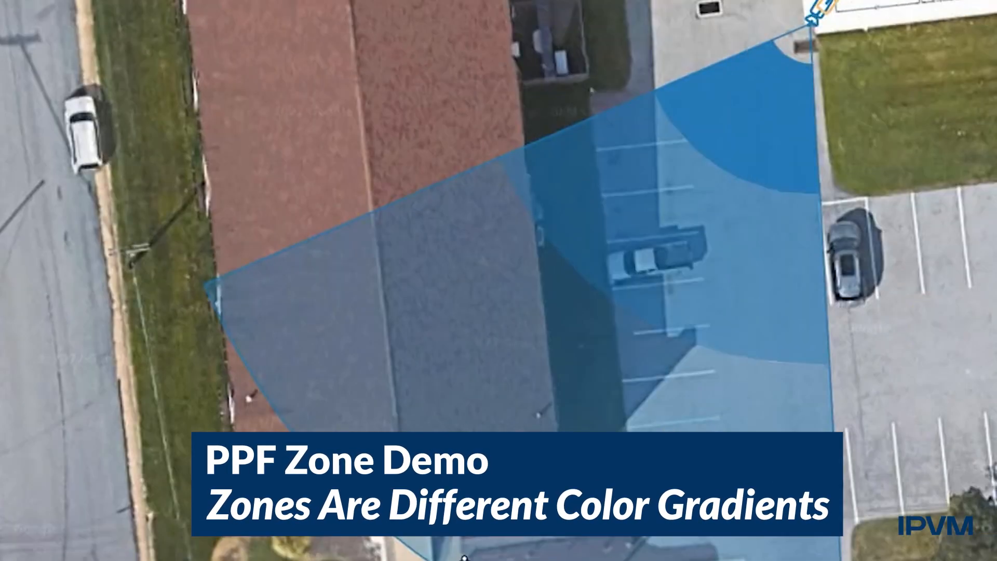
drag(464, 560, 383, 560)
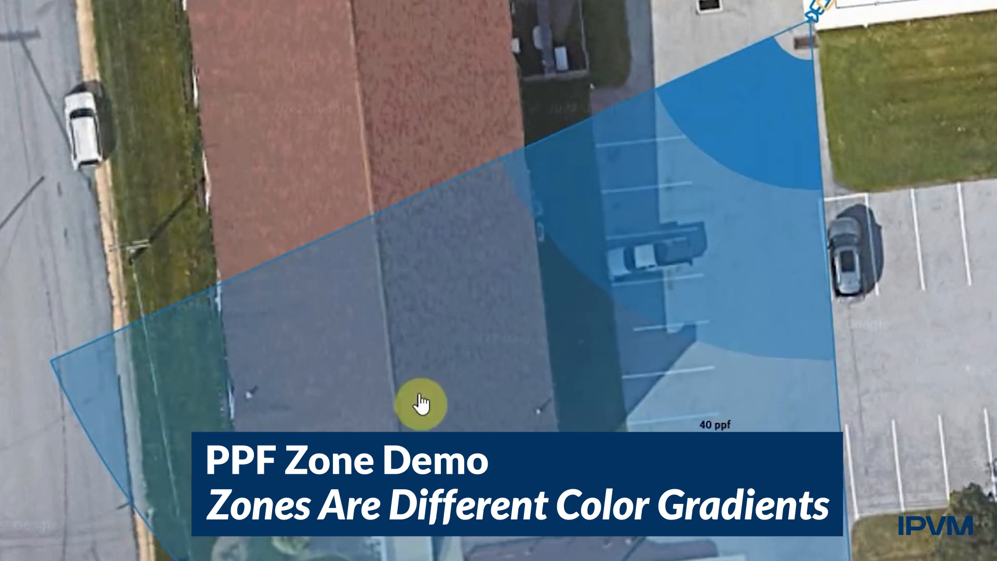
- Inspect the West Parking camera's PPF zones and stretch its range past the parking lot across the road
drag(622, 446, 799, 126)
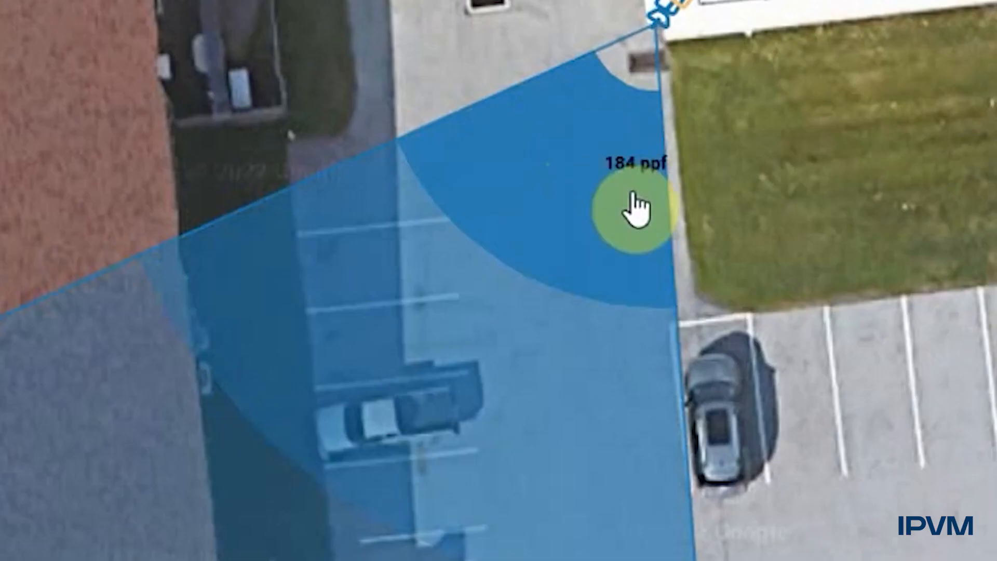
drag(634, 207, 410, 413)
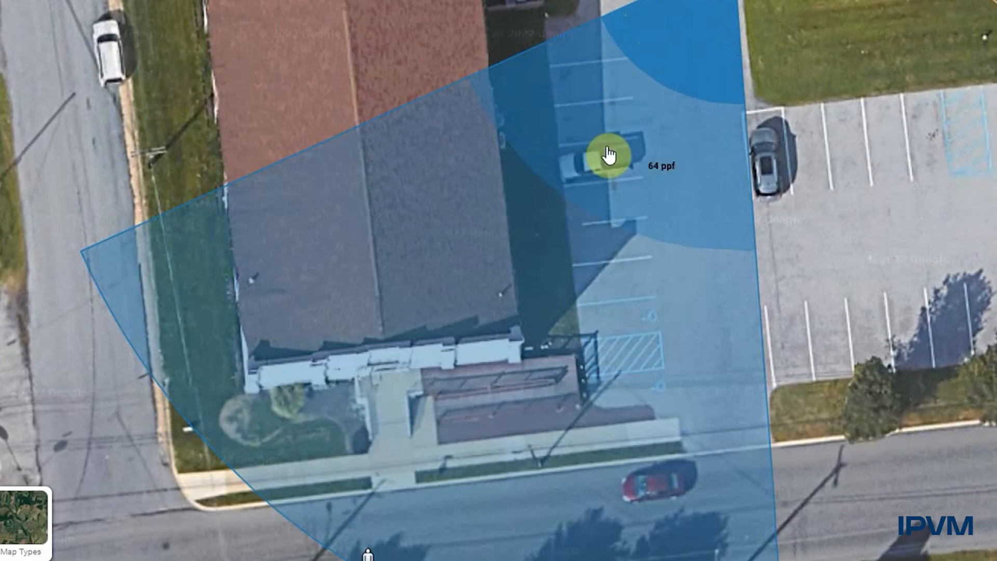
drag(608, 155, 530, 512)
drag(897, 545, 828, 275)
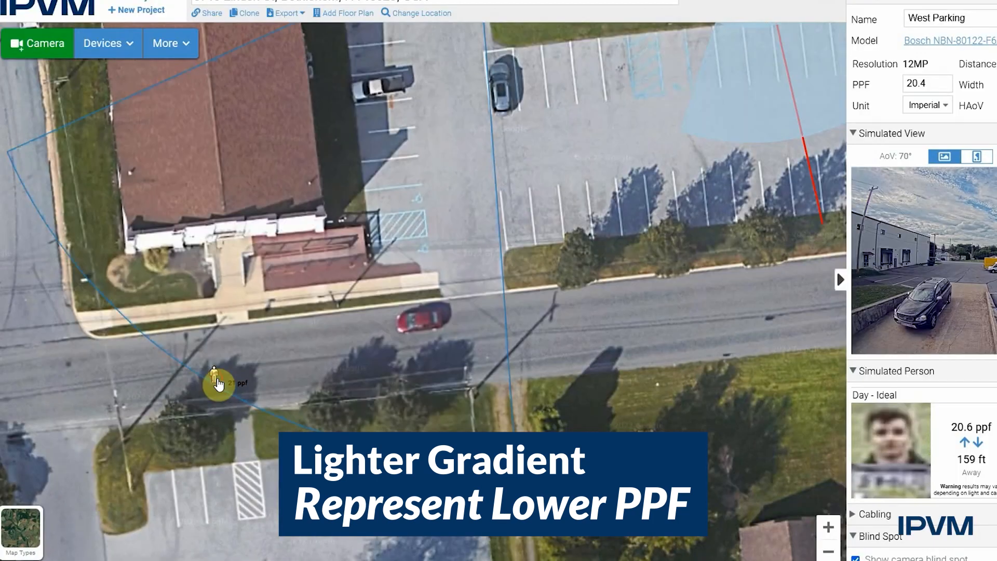
drag(58, 535, 30, 560)
drag(468, 449, 558, 121)
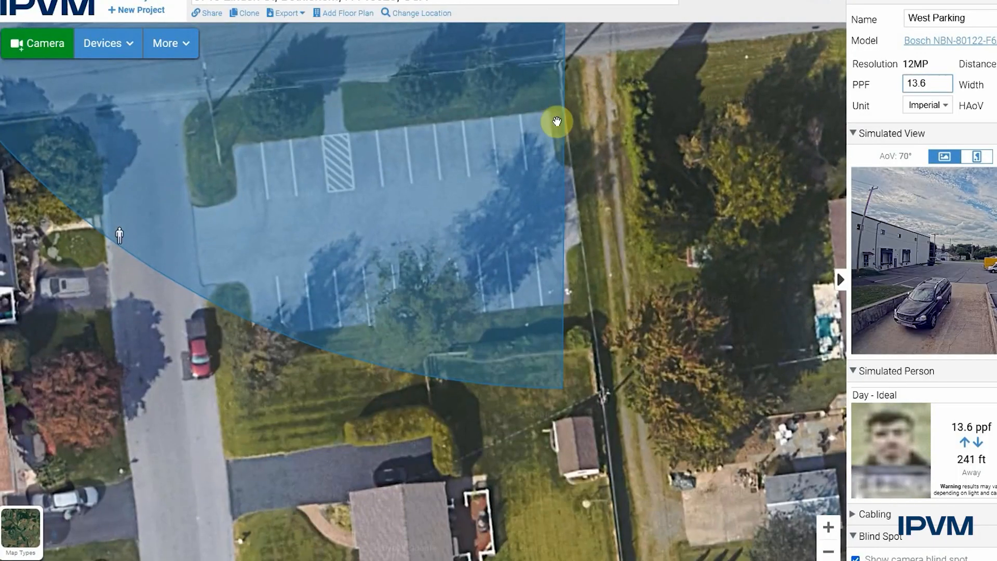
drag(119, 244, 47, 368)
- Set the West Parking camera's PPF to 5
click(920, 87)
double_click(920, 87)
text(5)
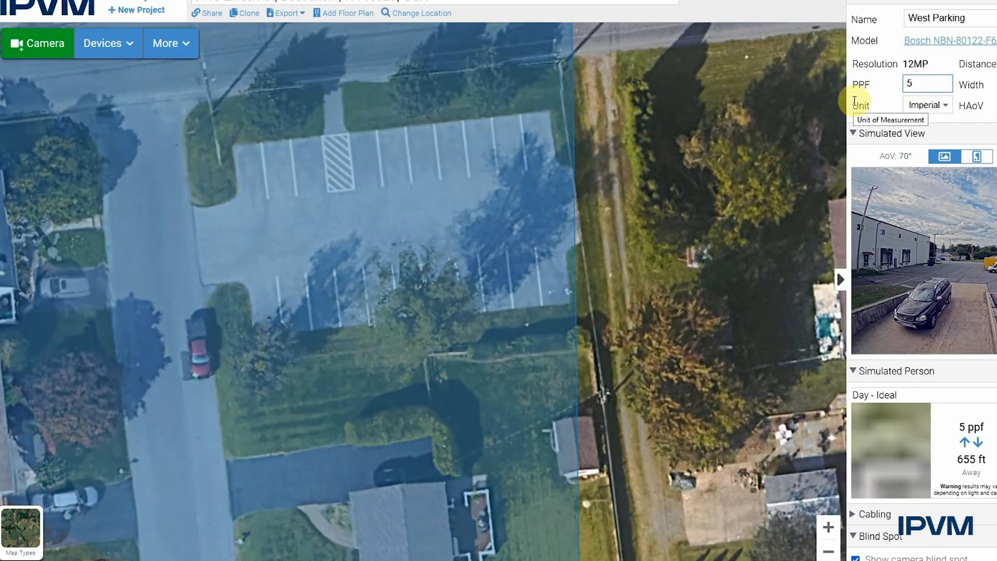
- Examine the PPF zone gradients over the West Parking camera's full coverage of the surrounding neighbourhood
scroll(660, 249, down, 1)
scroll(668, 255, up, 1)
mouse_move(633, 332)
mouse_down()
mouse_move(741, 122)
mouse_move(660, 404)
mouse_up()
scroll(627, 218, down, 1)
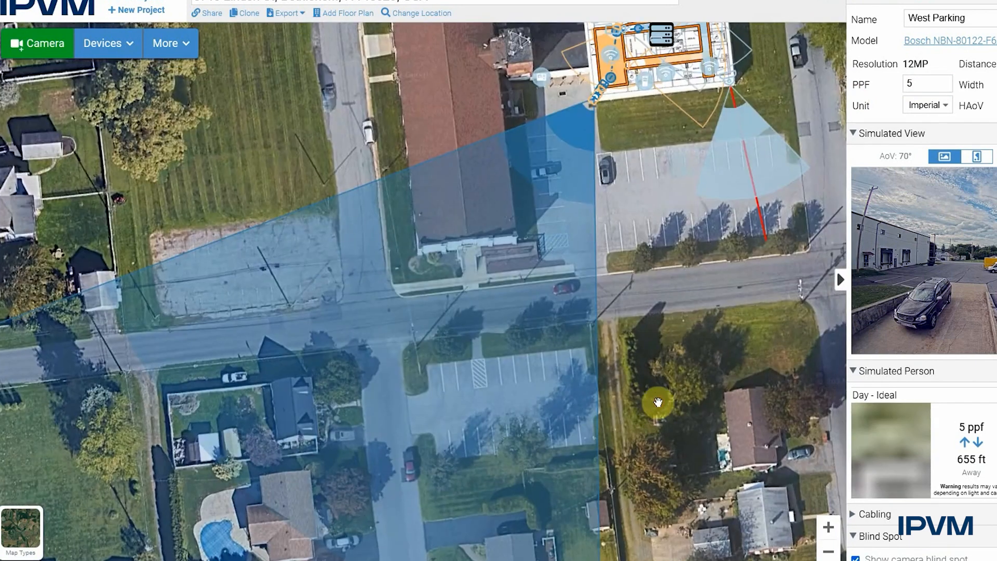
drag(707, 291, 714, 171)
drag(107, 173, 267, 61)
scroll(216, 259, down, 1)
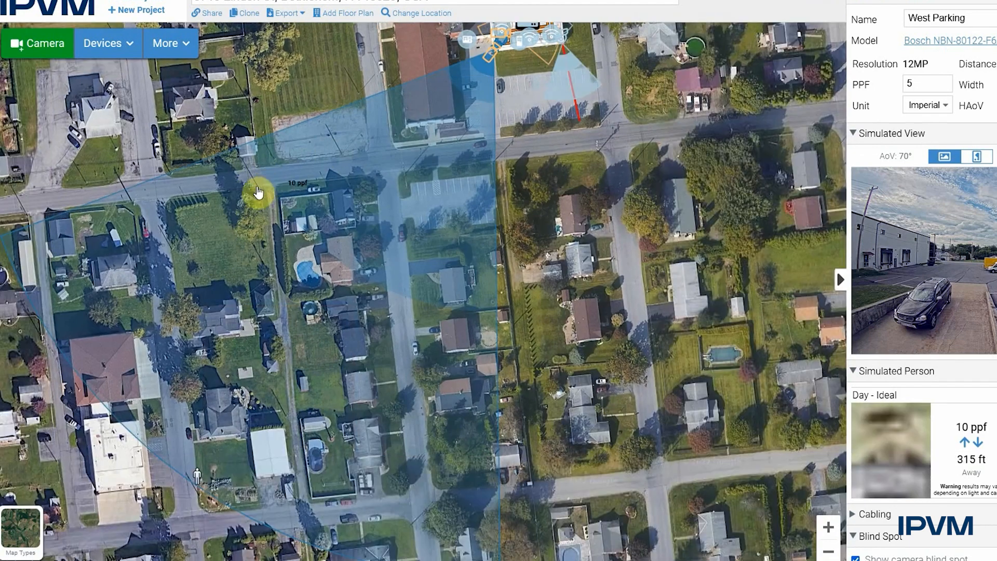
- Switch the map from satellite imagery to the standard Map type and examine the West Parking camera's PPF zones along Linden St
mouse_move(21, 533)
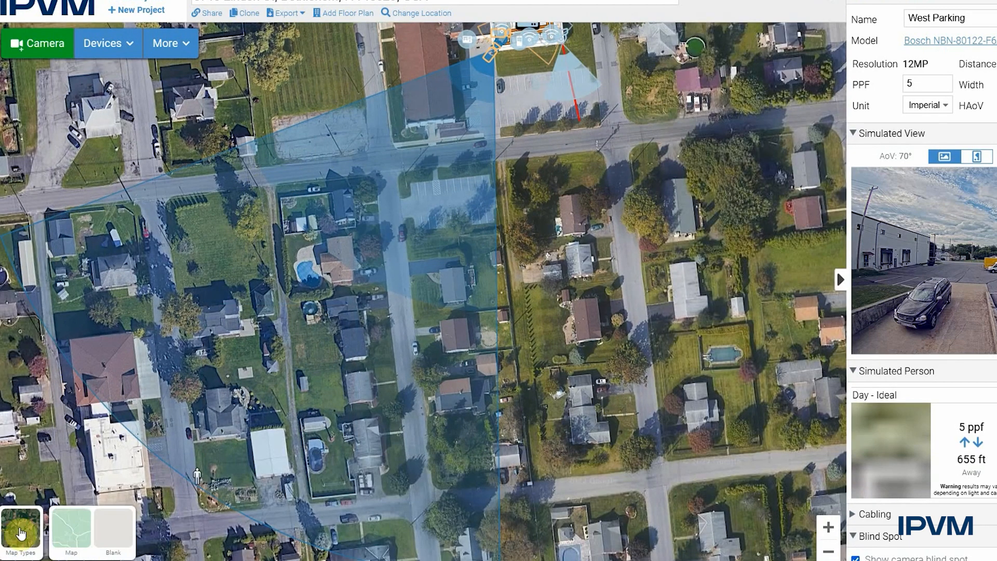
click(90, 535)
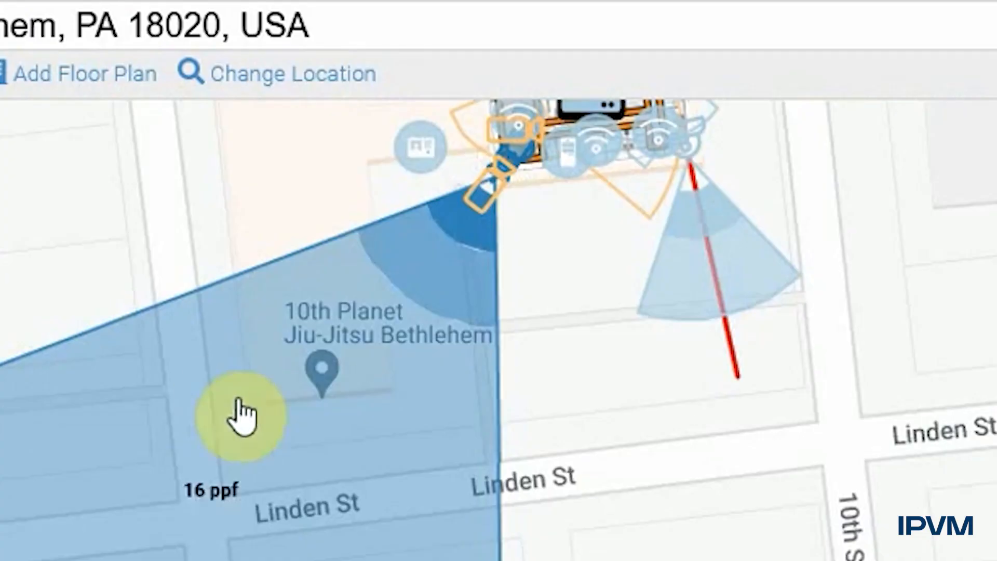
mouse_move(563, 145)
mouse_down()
mouse_move(438, 241)
mouse_move(475, 257)
mouse_move(474, 270)
mouse_move(407, 314)
mouse_move(441, 325)
mouse_move(423, 319)
mouse_up()
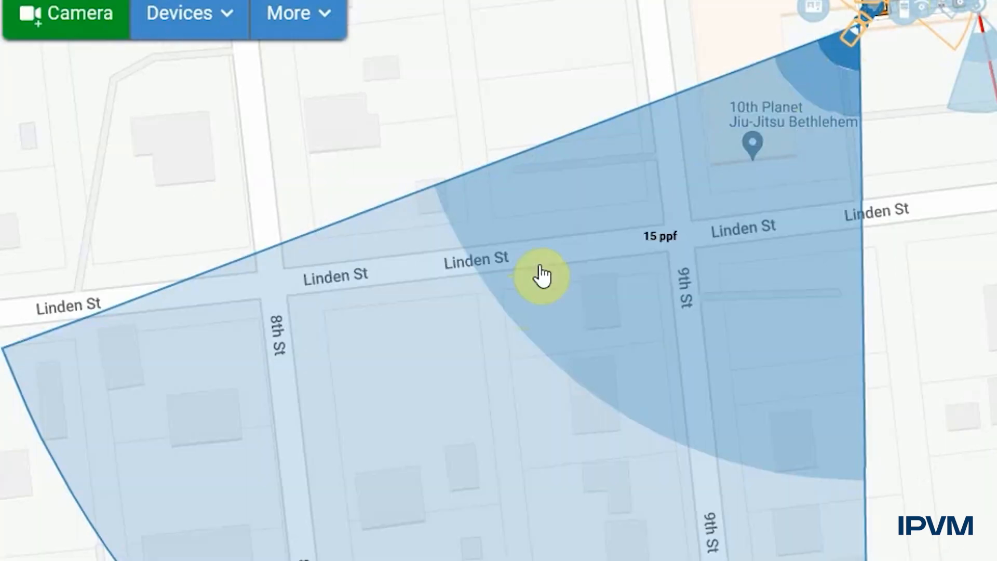
drag(542, 275, 492, 312)
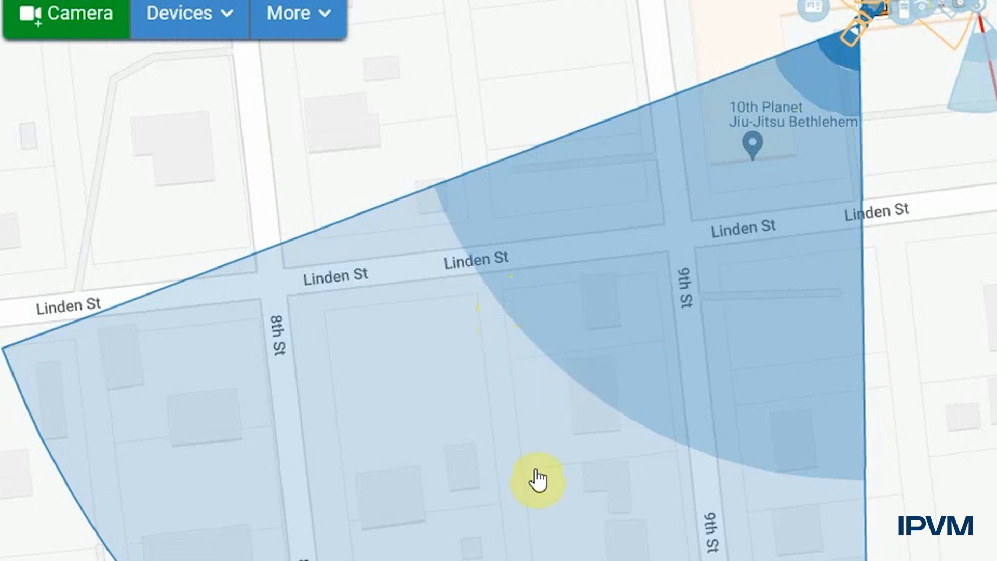
drag(978, 389, 996, 387)
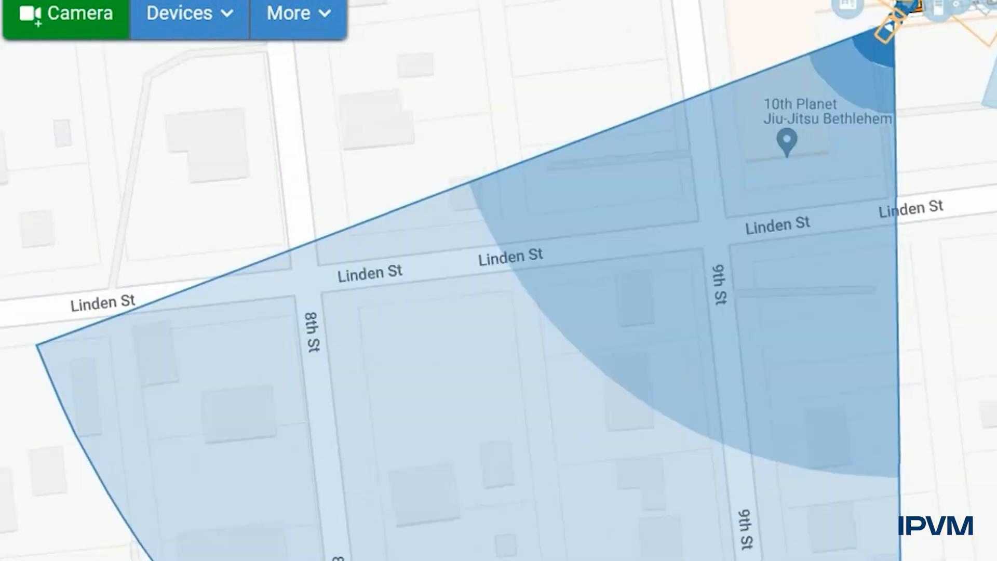
mouse_move(610, 338)
mouse_down()
mouse_move(613, 329)
mouse_move(606, 407)
mouse_move(753, 234)
mouse_move(842, 49)
mouse_move(646, 397)
mouse_move(792, 147)
mouse_move(815, 127)
mouse_move(703, 403)
mouse_move(683, 425)
mouse_move(868, 62)
mouse_move(396, 111)
mouse_move(197, 508)
mouse_up()
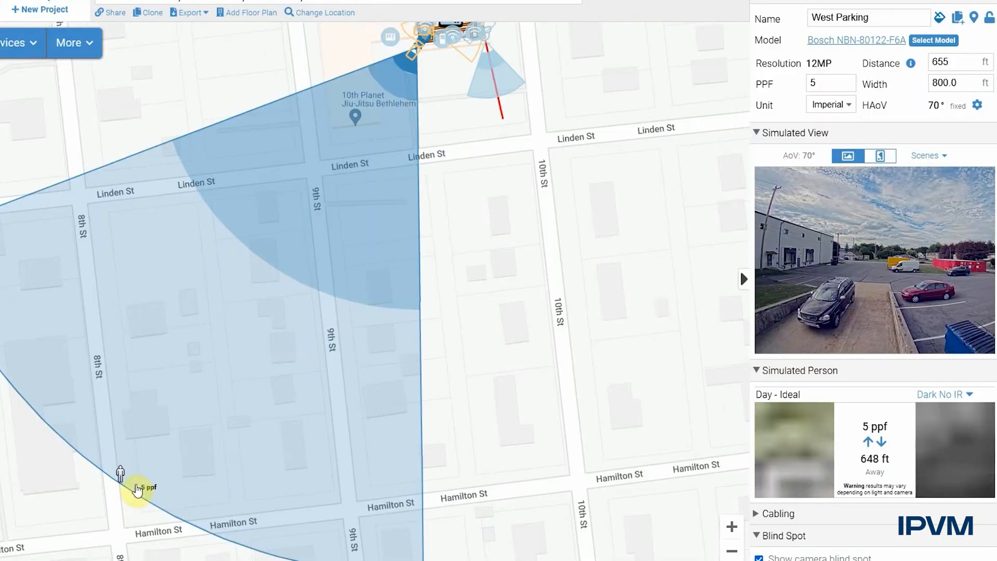
- Shorten the West Parking camera's range to about 439 ft and inspect its inner PPF zones near the building
mouse_move(138, 488)
mouse_down()
mouse_move(124, 475)
mouse_move(227, 294)
mouse_move(250, 296)
mouse_move(324, 356)
mouse_up()
mouse_move(156, 244)
mouse_down()
mouse_move(372, 352)
mouse_move(460, 261)
mouse_move(483, 383)
mouse_move(363, 339)
mouse_up()
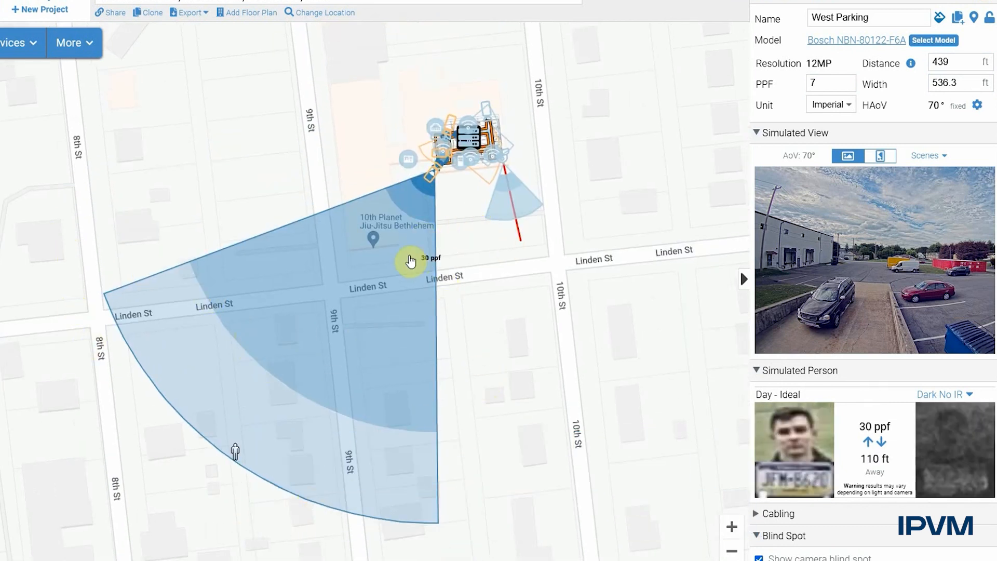
drag(459, 218, 462, 246)
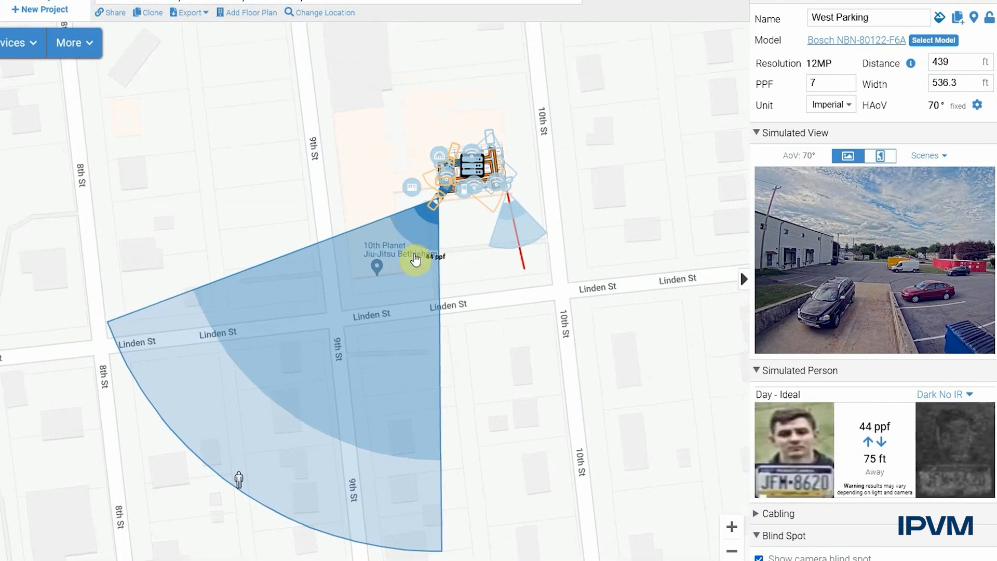
scroll(414, 236, up, 1)
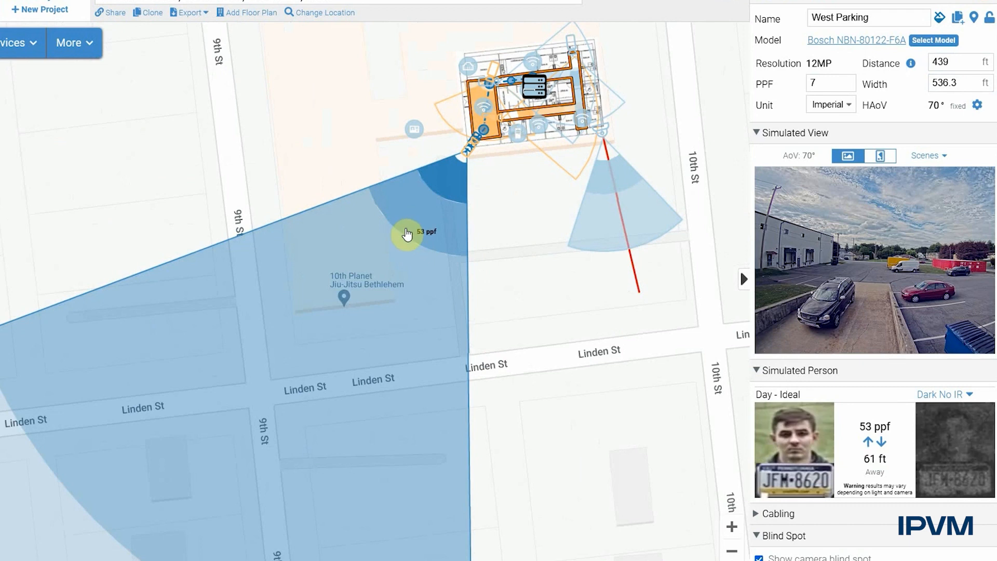
drag(522, 313, 535, 287)
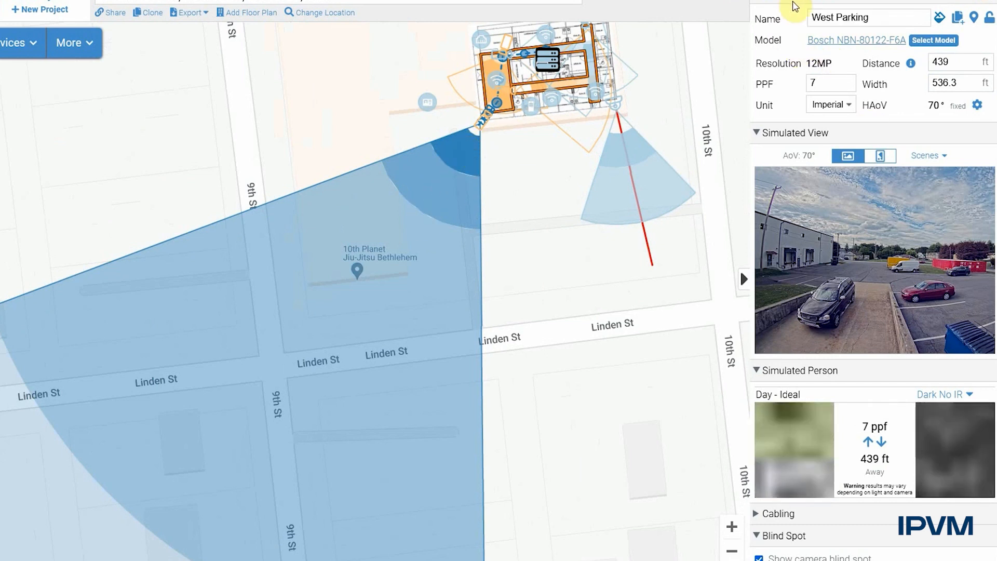
- Return to all project items, expand the Project Options, and switch the camera blind spots display off and on again
drag(696, 276, 513, 454)
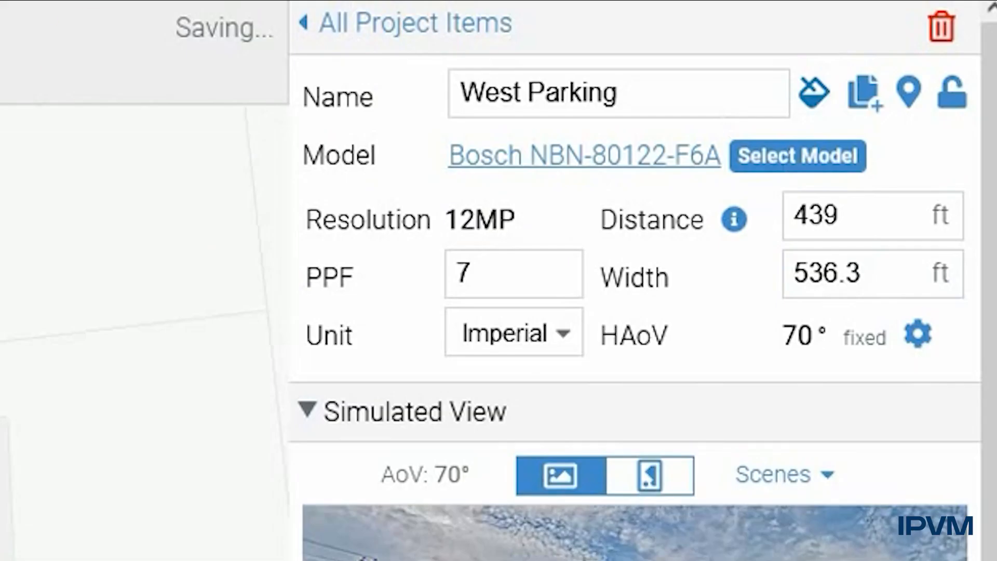
click(414, 26)
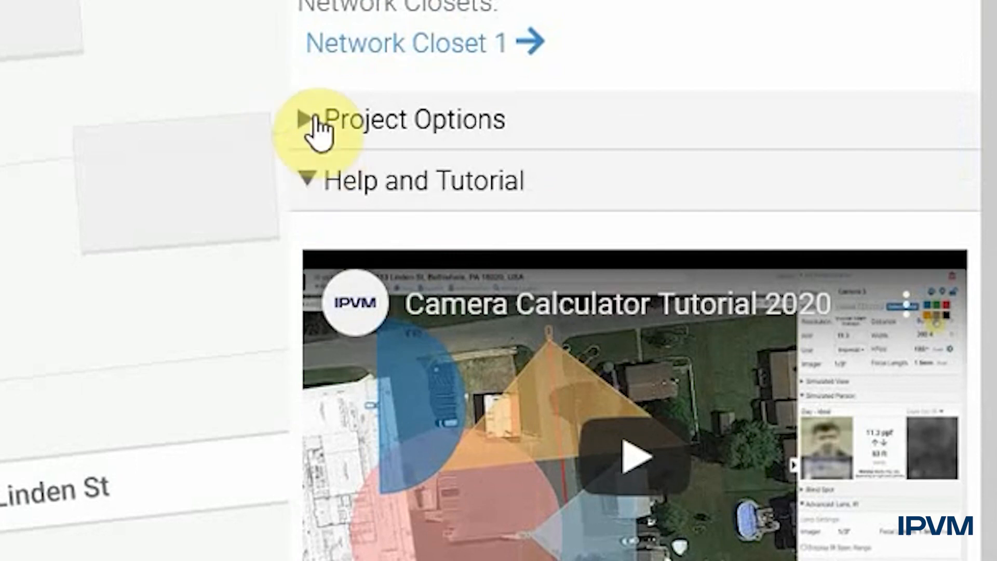
click(309, 120)
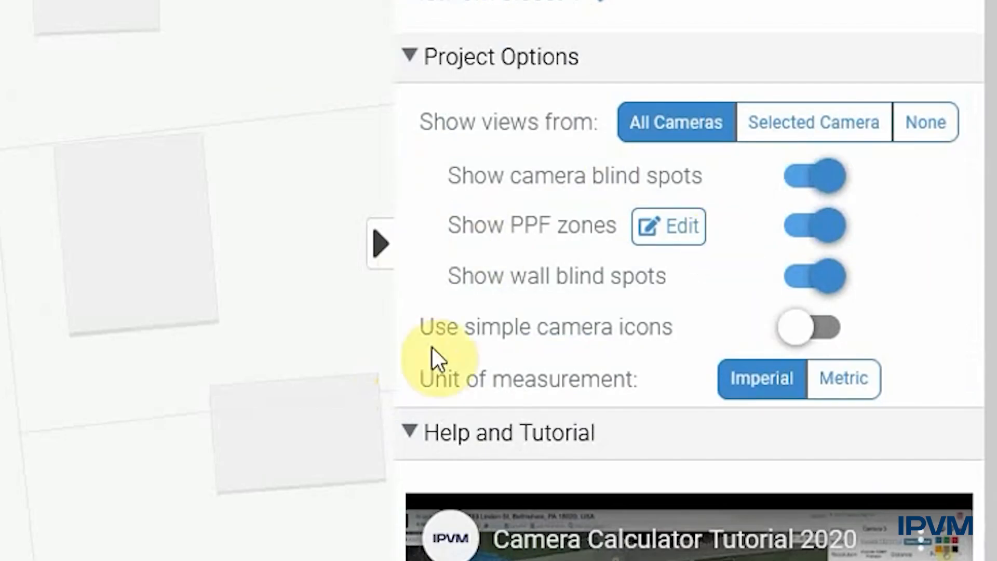
click(833, 179)
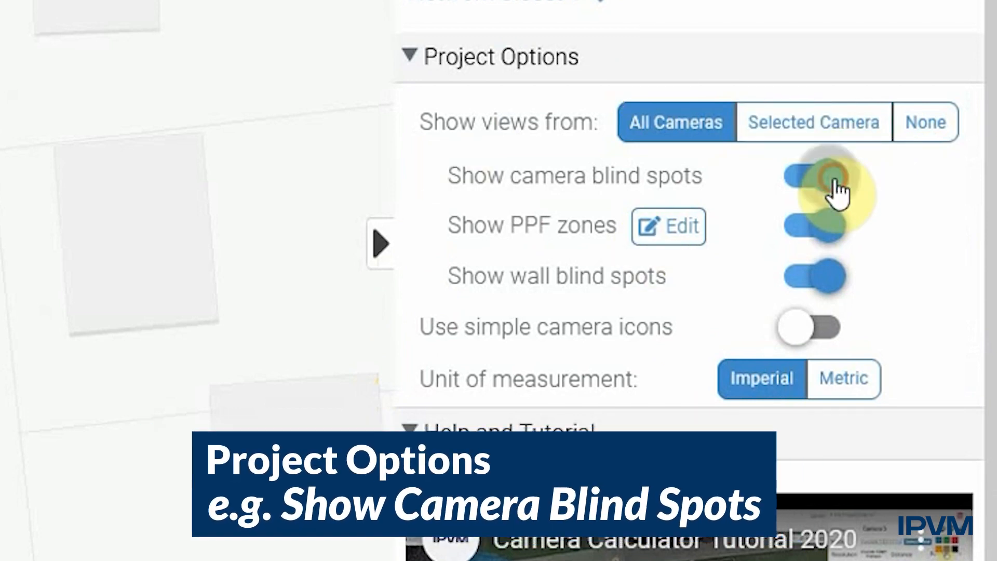
click(833, 181)
click(836, 183)
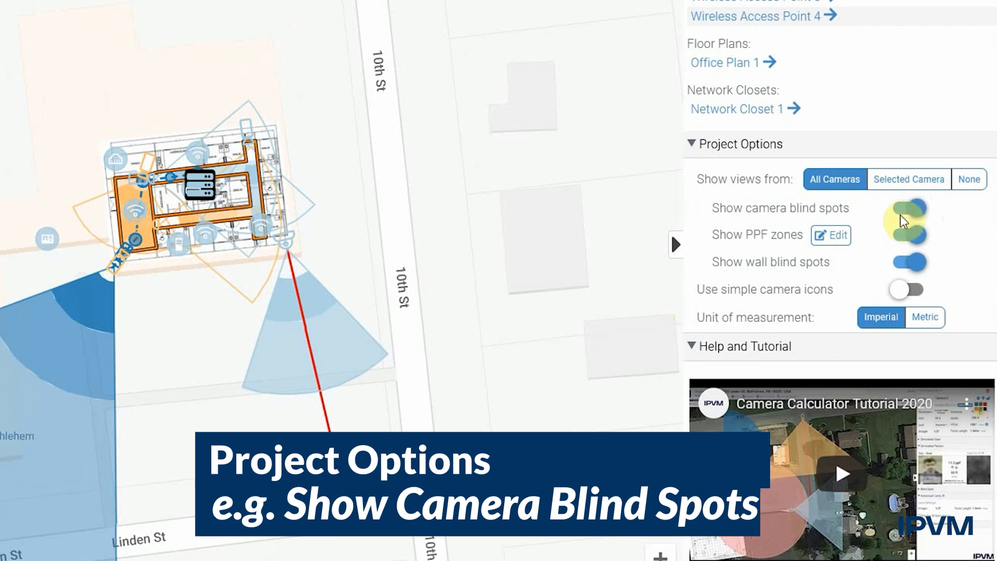
- Switch the display of PPF zones off and back on for the whole project to compare the coverage
click(905, 236)
click(905, 239)
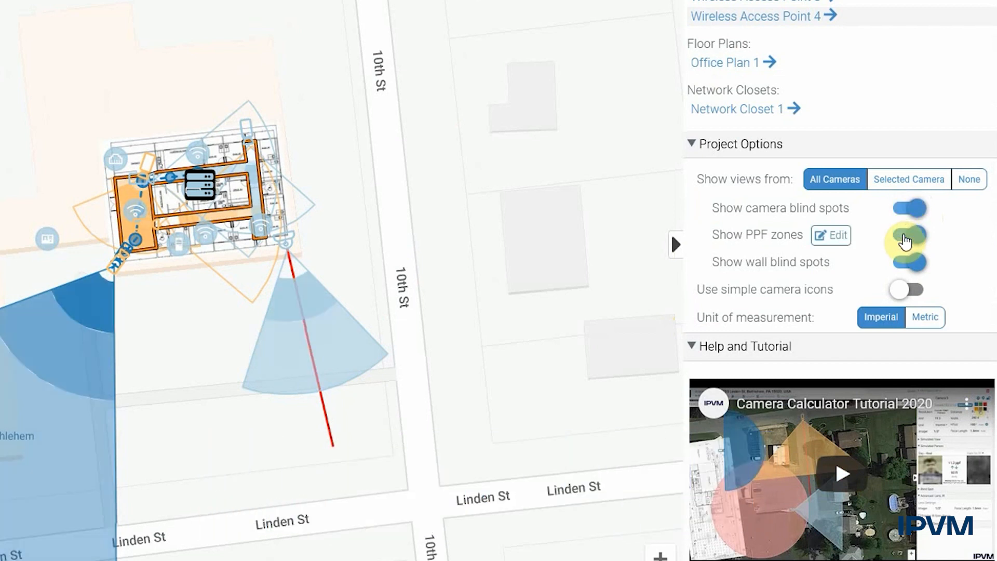
click(904, 239)
click(905, 240)
click(804, 228)
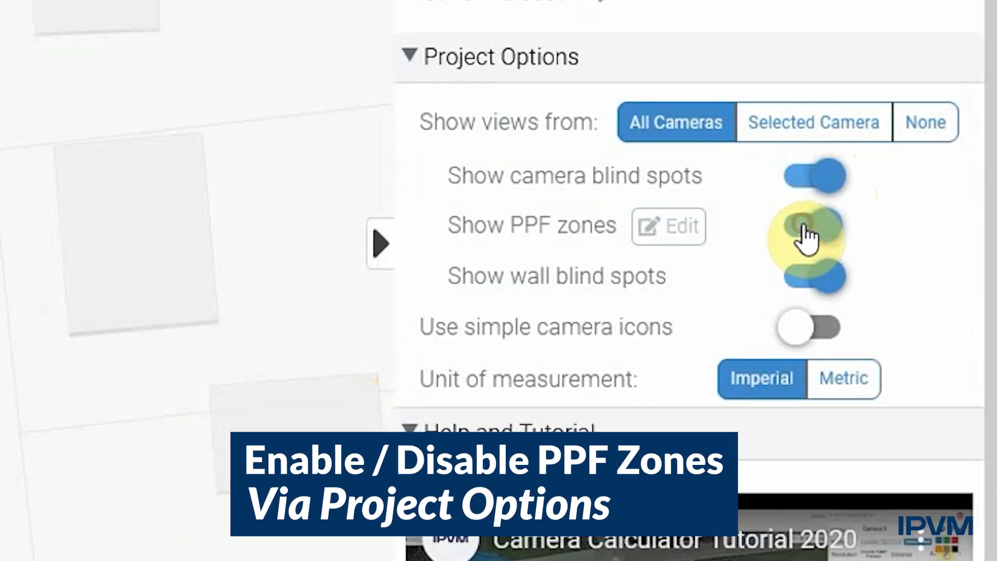
click(784, 236)
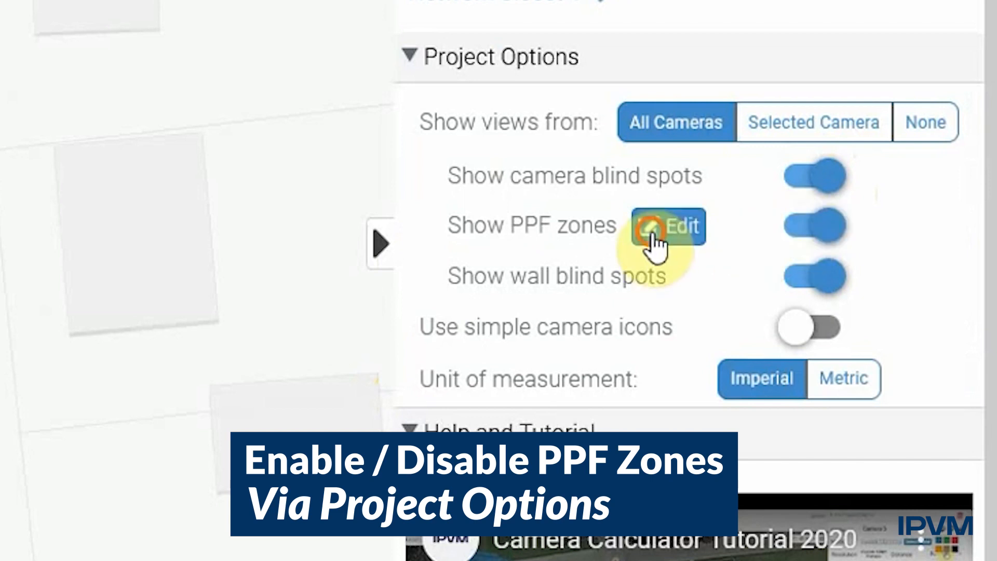
- Edit the PPF zones so that Zone 1 changes to Zone 2 at 125 PPF, and save them
click(665, 229)
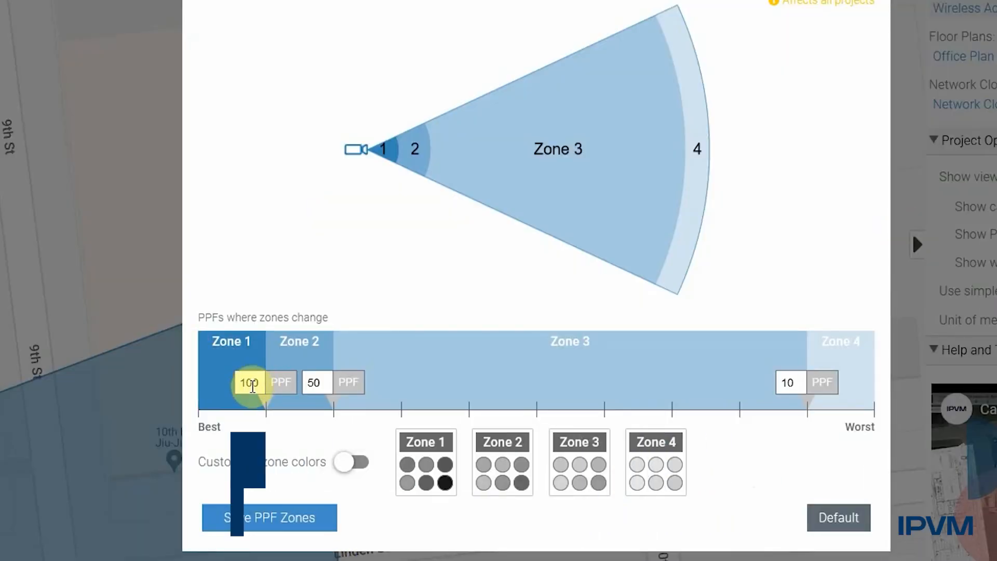
double_click(251, 383)
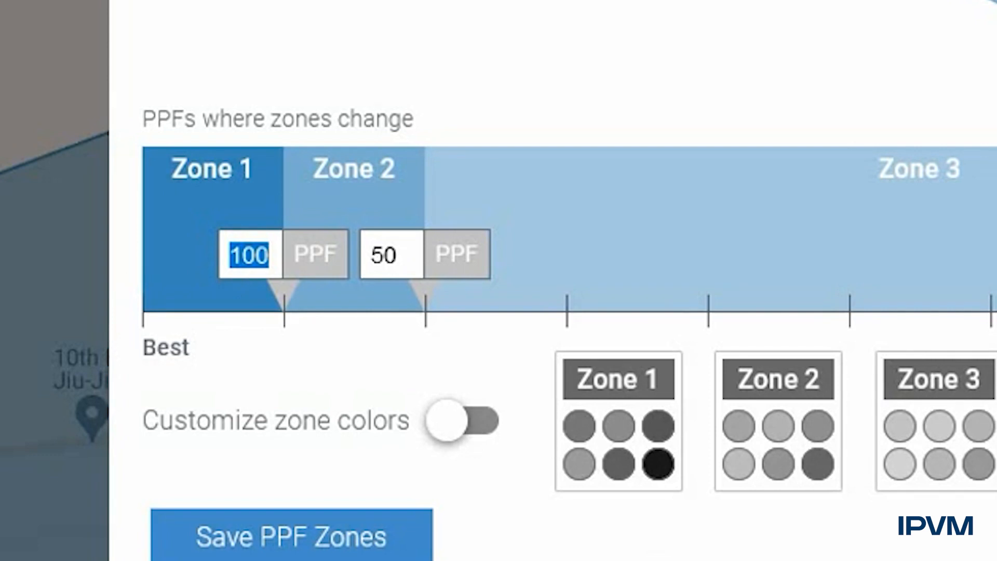
text(125)
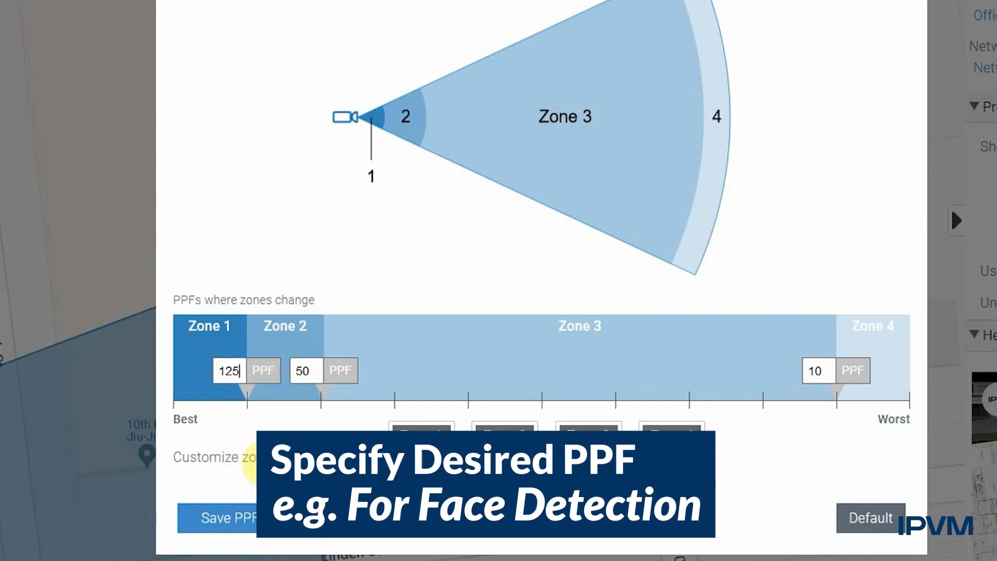
click(234, 524)
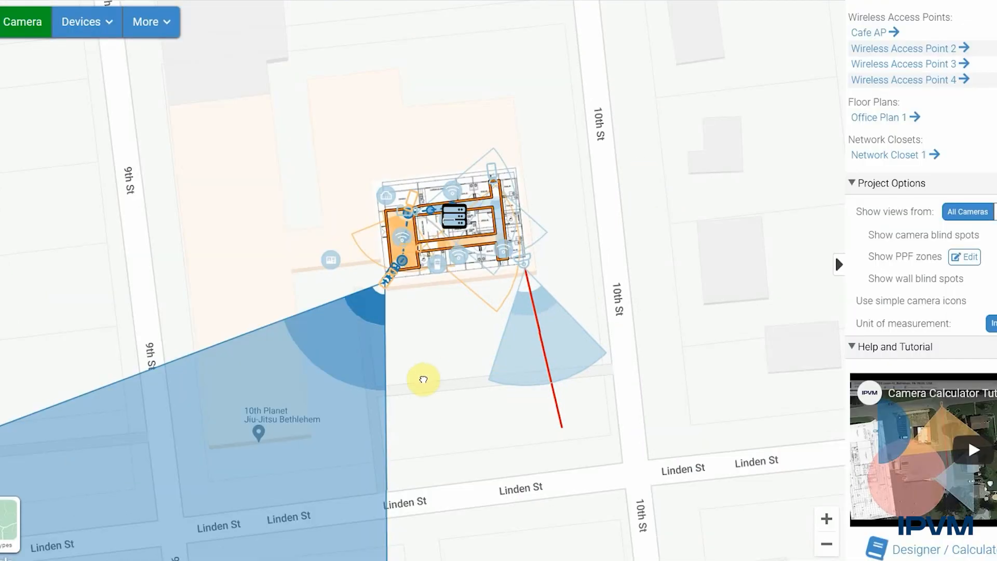
- Switch wall blind spots off and back on to compare the cameras' coverage through the floor plan's walls
drag(456, 311, 438, 395)
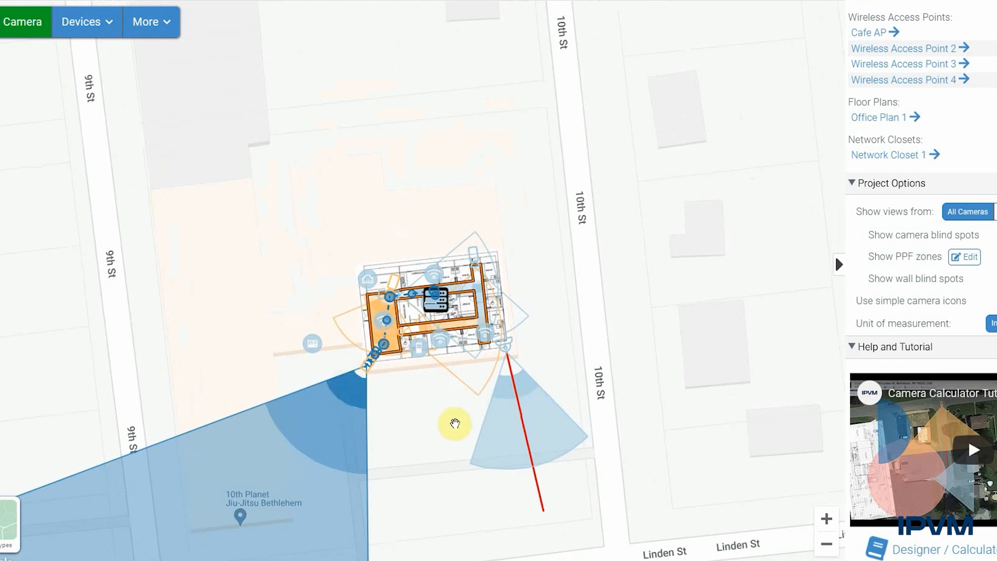
scroll(442, 262, up, 3)
drag(410, 237, 401, 103)
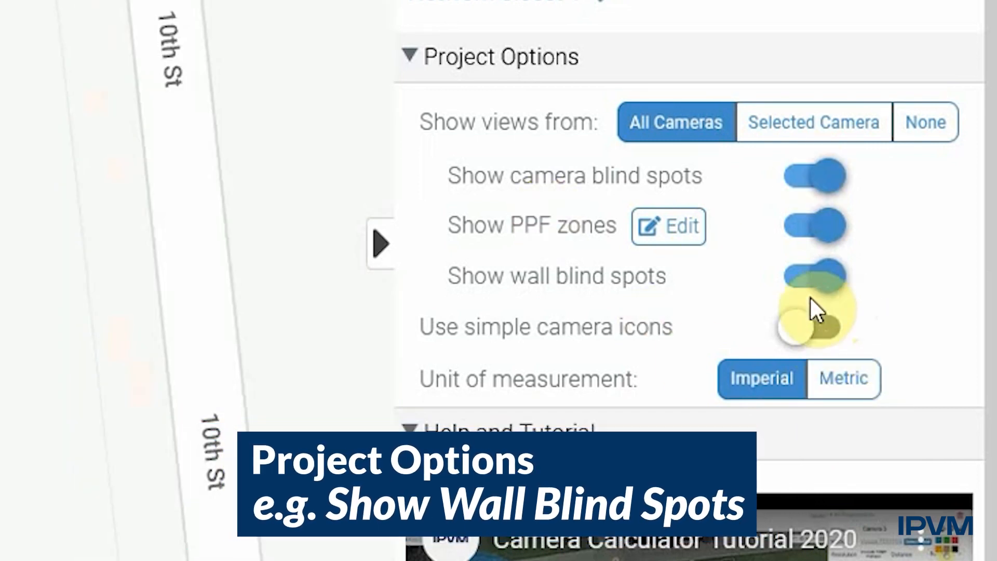
click(821, 280)
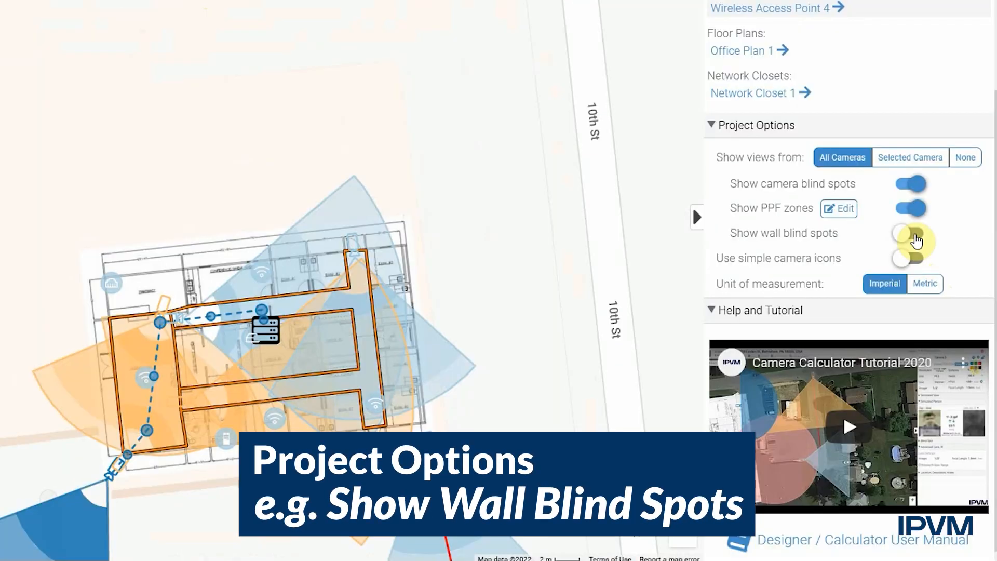
click(914, 237)
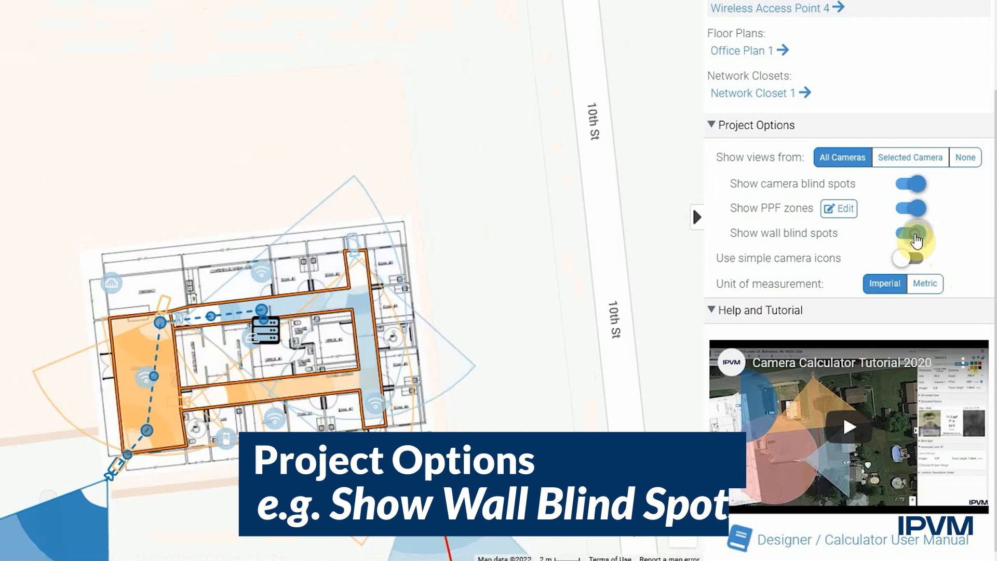
click(914, 236)
click(915, 236)
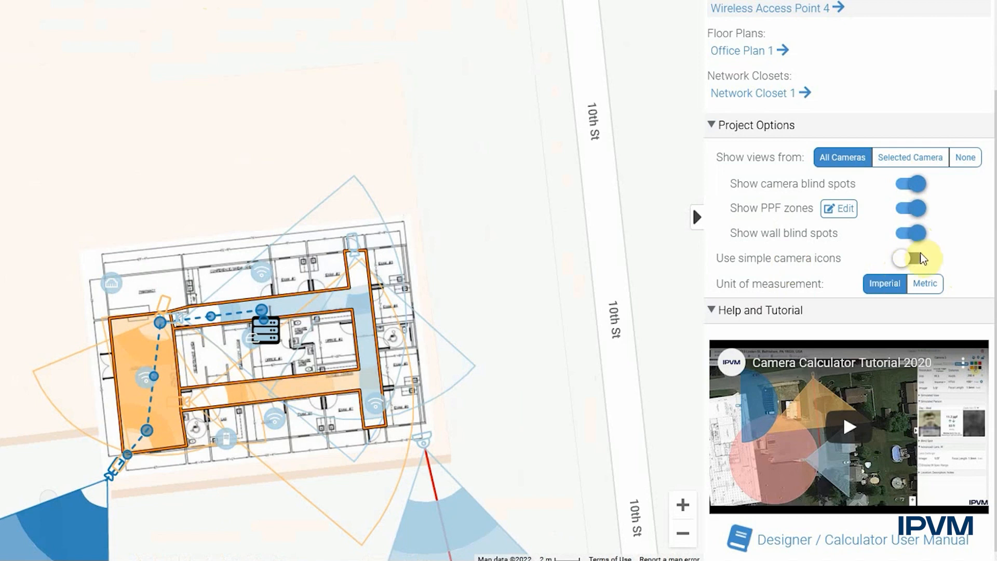
- Try simple camera icons on the camera outside the building's corner, then restore the detailed icons
drag(647, 382, 639, 309)
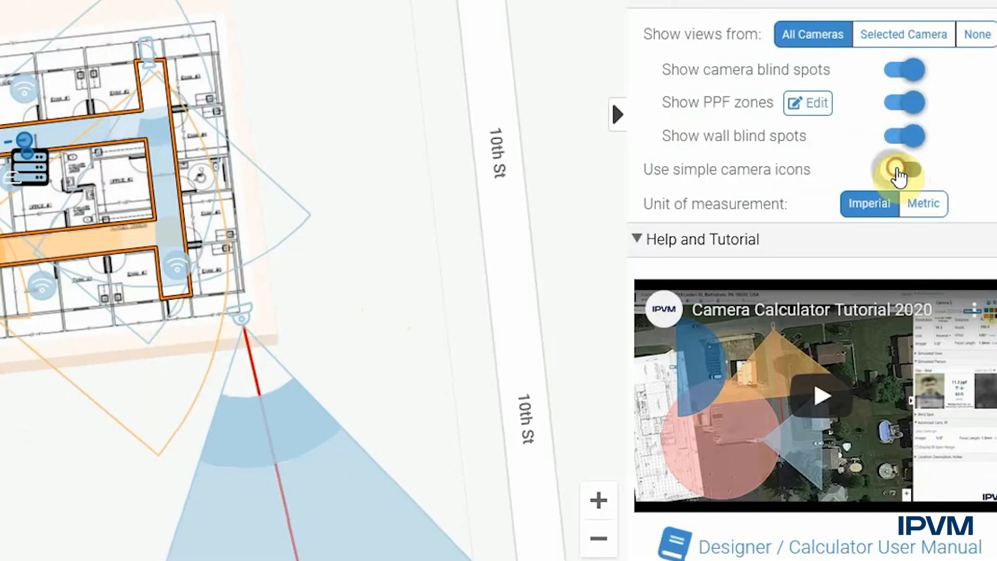
click(908, 262)
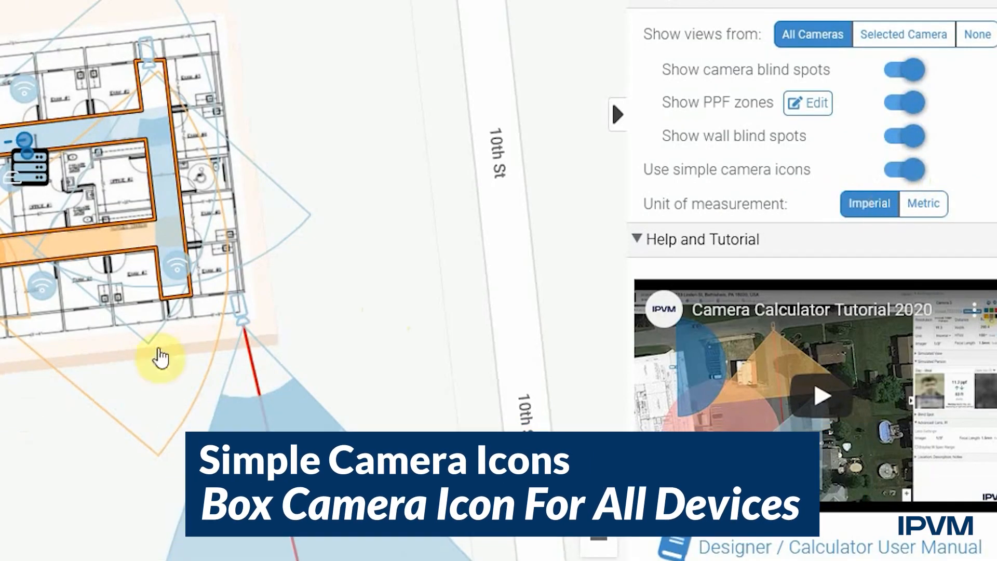
scroll(246, 338, up, 1)
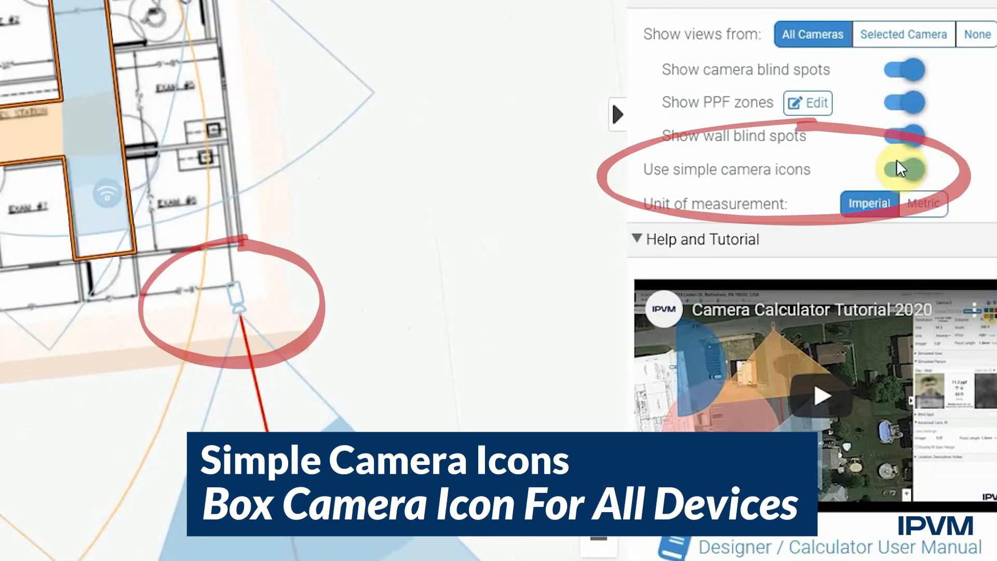
click(907, 172)
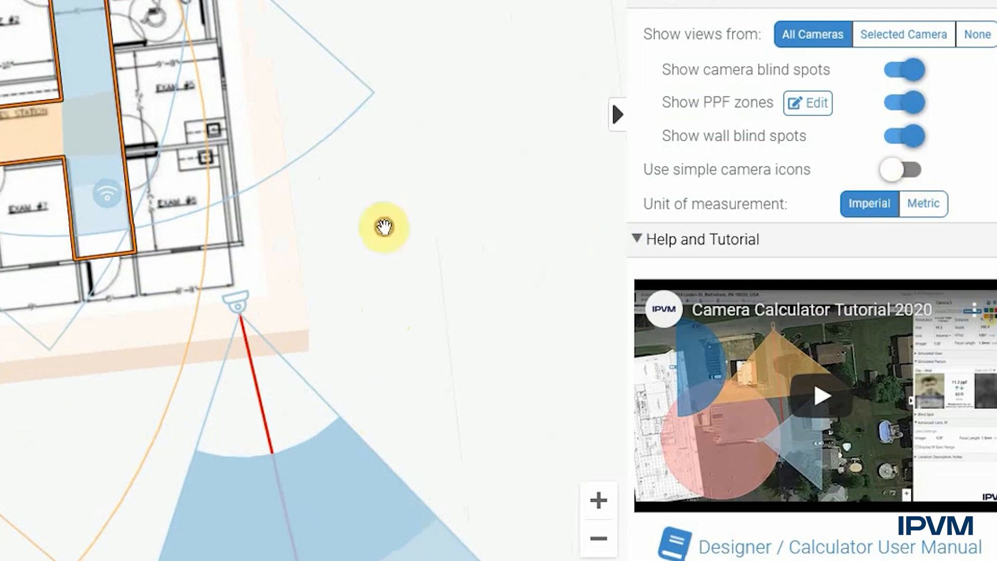
drag(383, 229, 494, 179)
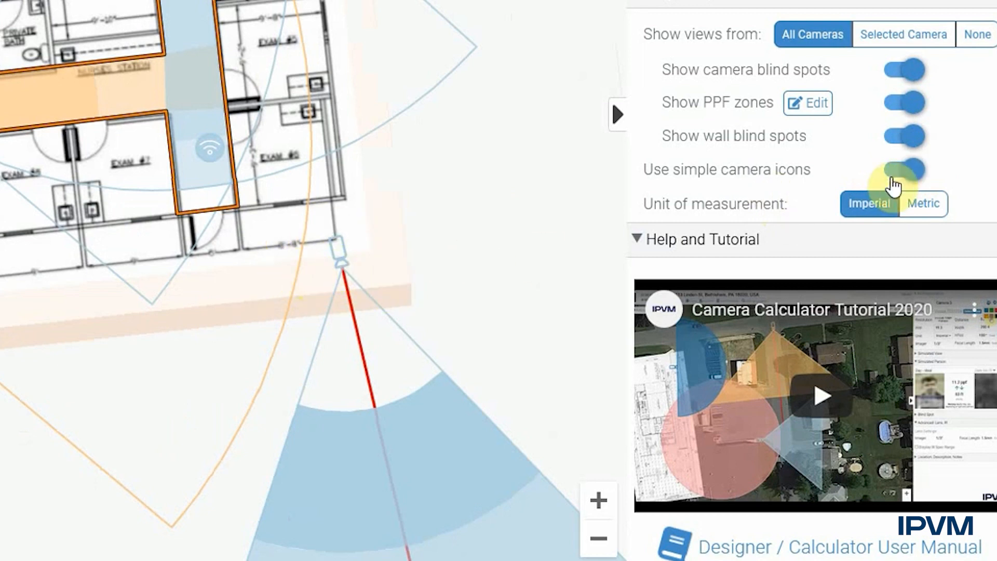
click(909, 171)
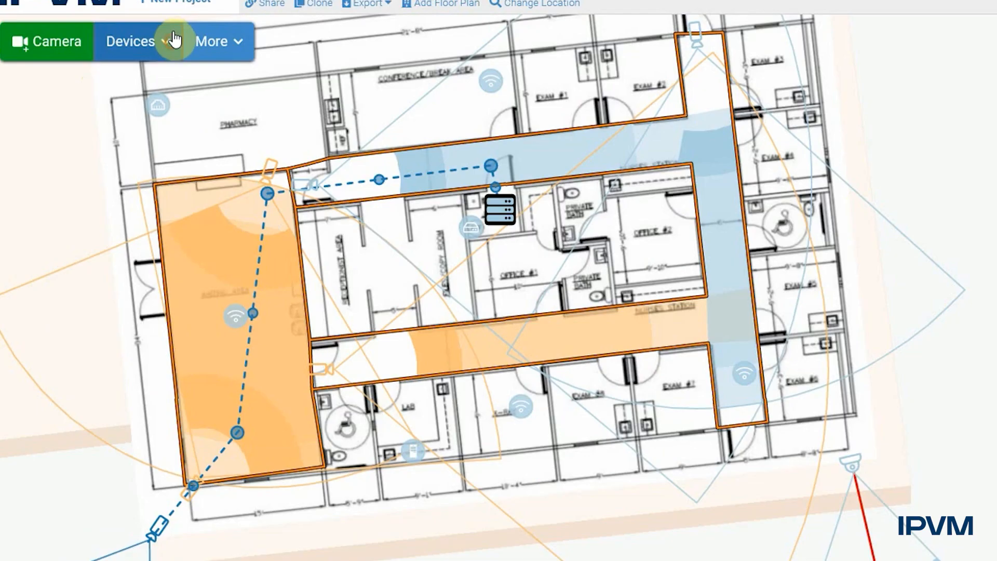
- Add a label to the floor plan with the text "Building 5"
click(86, 45)
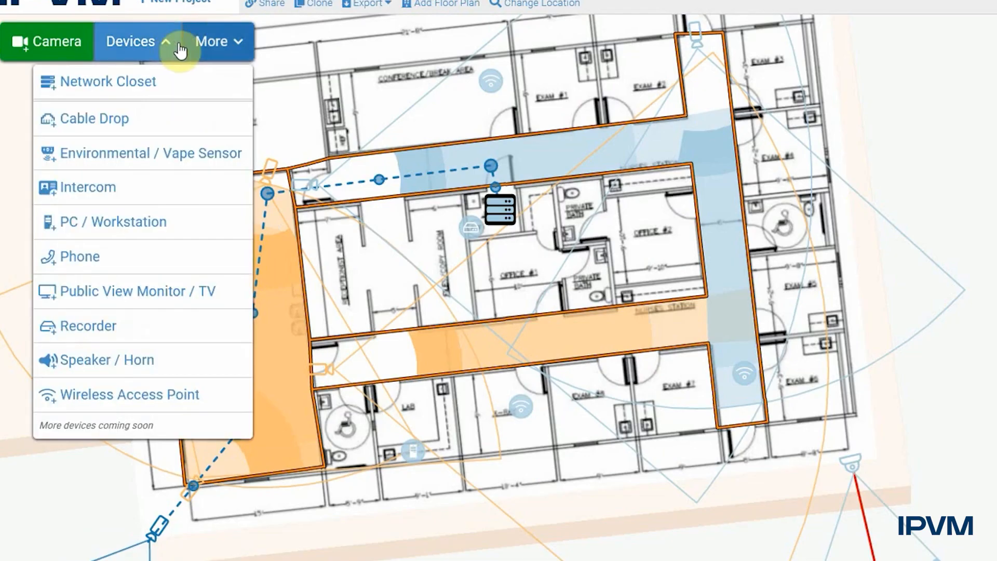
click(238, 45)
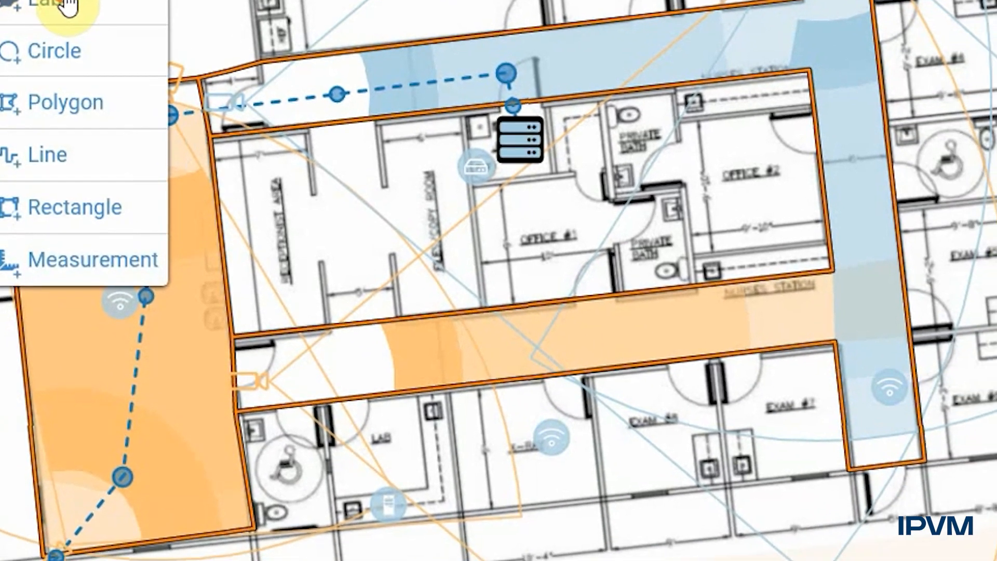
click(262, 150)
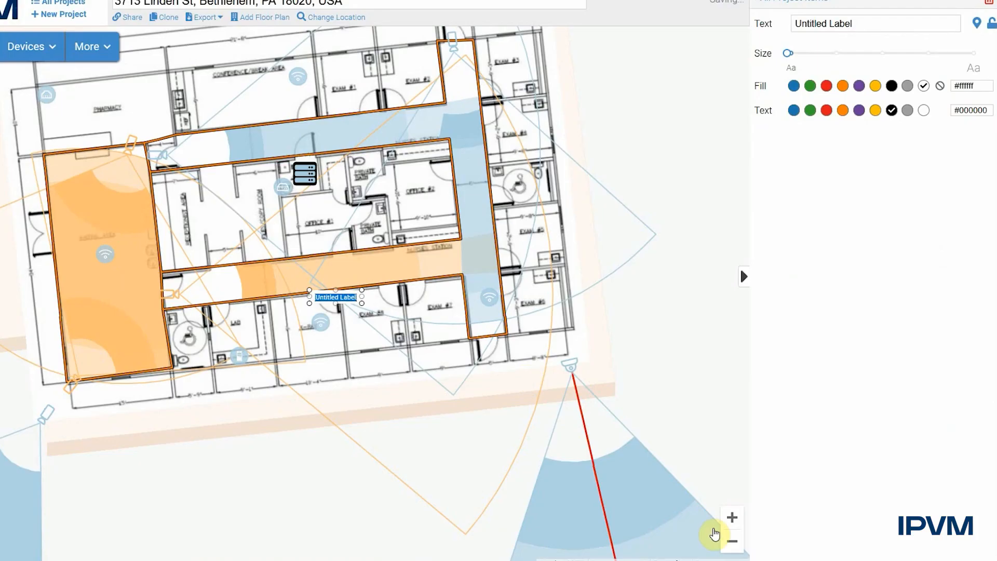
text(Bu)
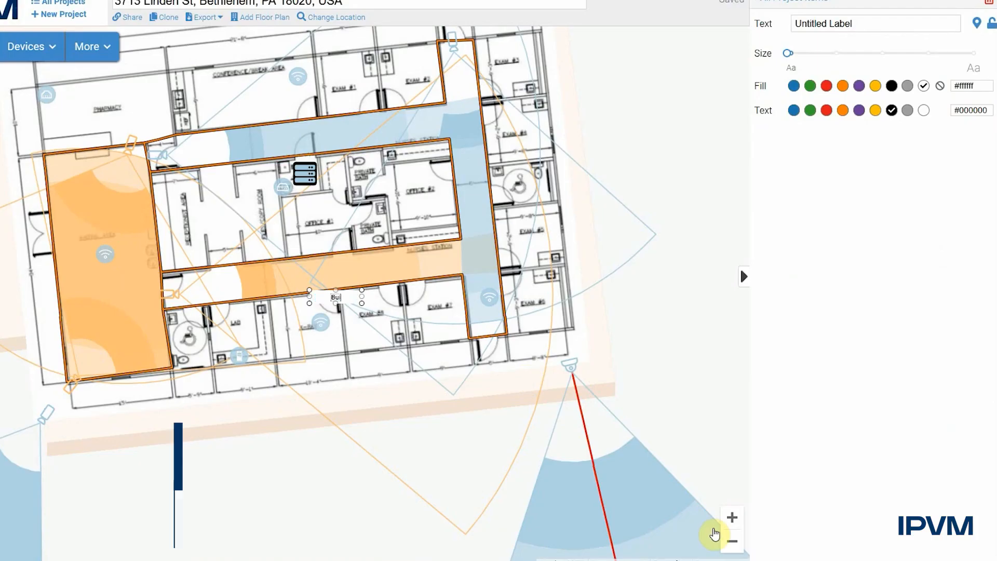
text(ilding 5)
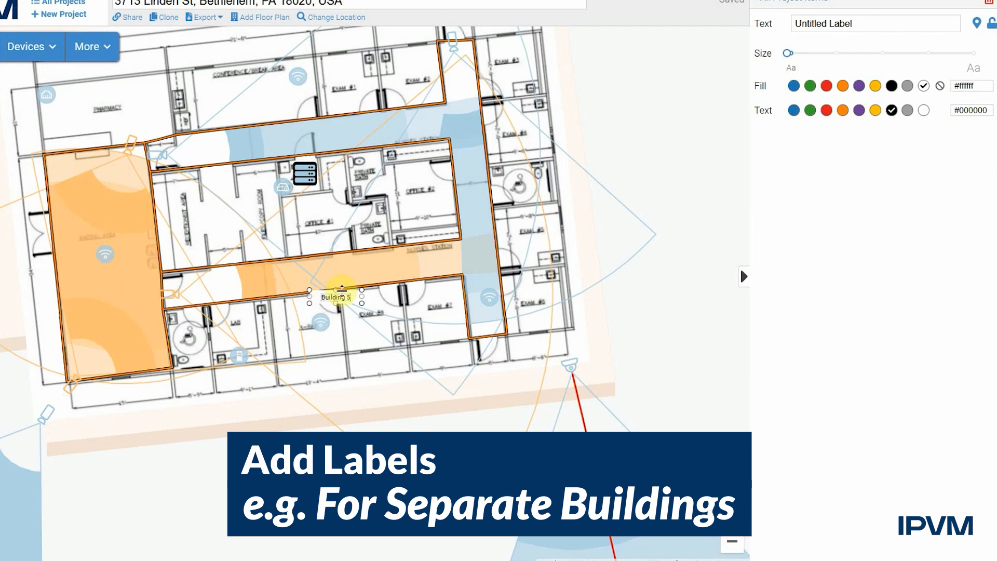
- Enlarge the Building 5 label's text and resize its box, placing the label above the floor plan's upper edge
drag(362, 290, 442, 250)
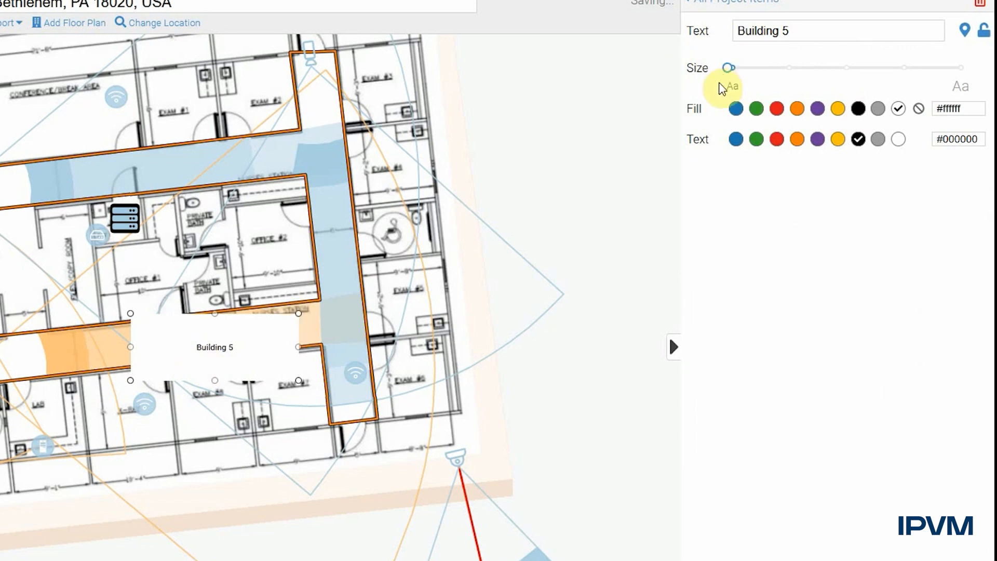
drag(729, 78, 876, 73)
drag(282, 322, 138, 69)
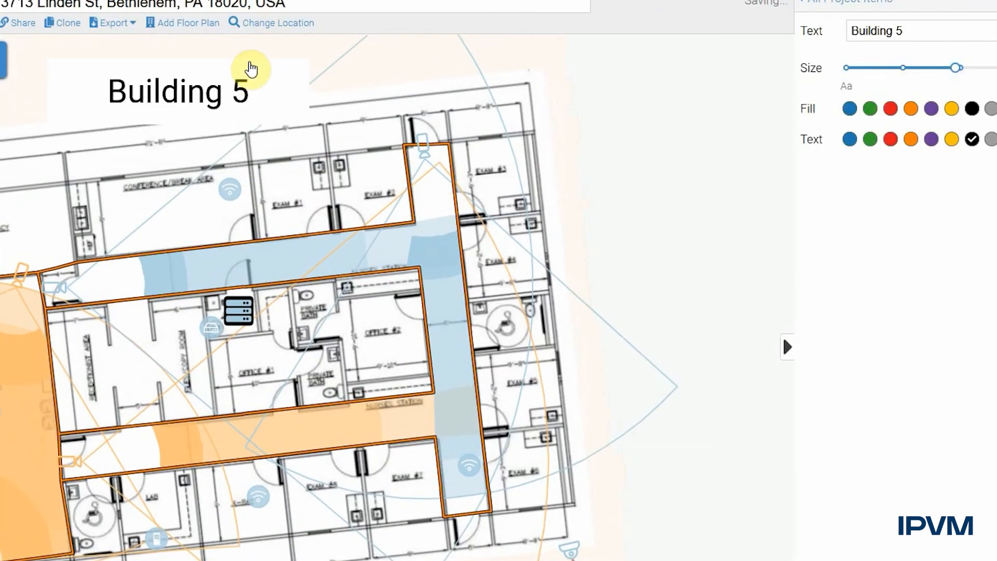
drag(251, 69, 305, 69)
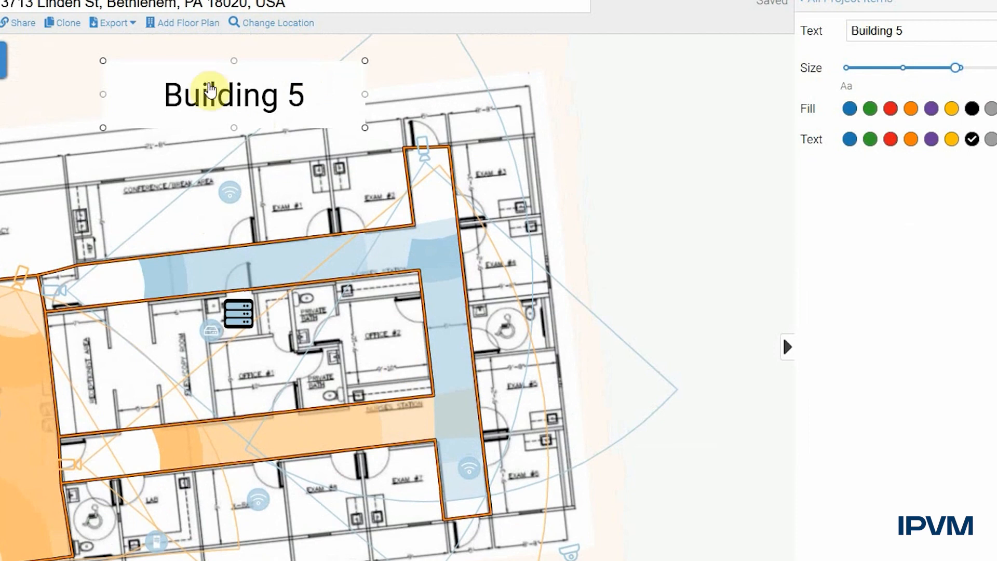
drag(367, 61, 323, 78)
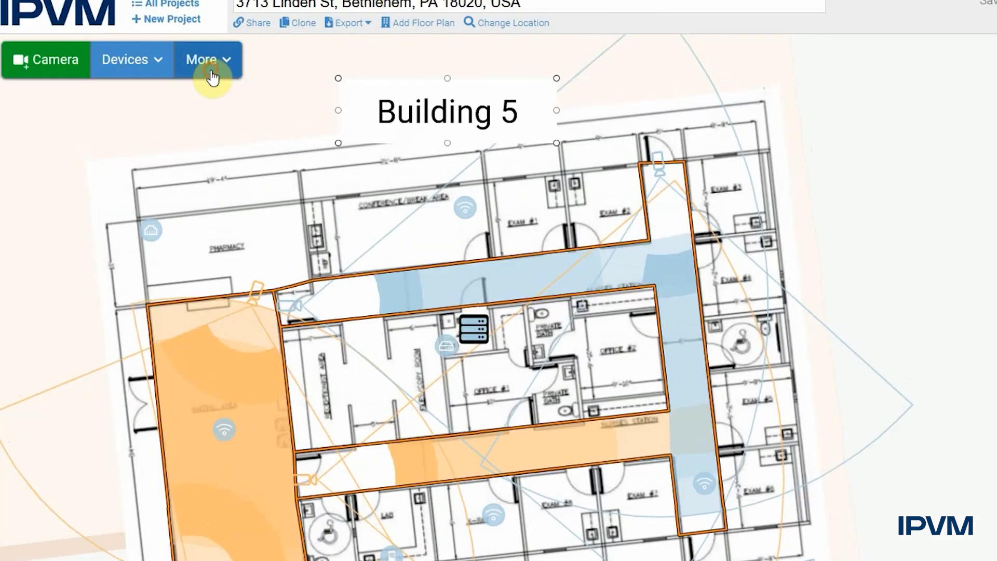
- Measure a multi-segment distance along the building's upper side, down its right side and back below the building
click(212, 76)
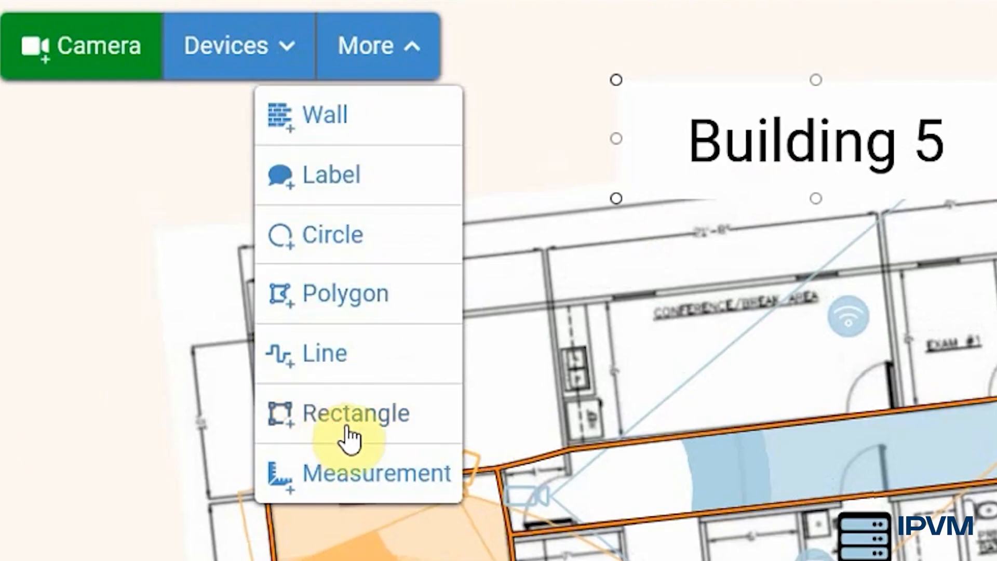
click(325, 488)
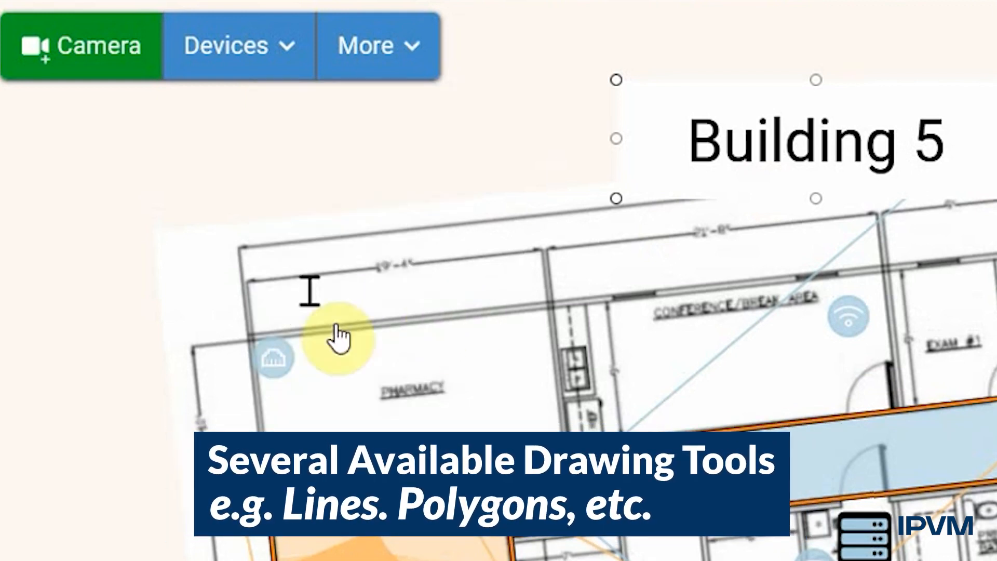
click(250, 323)
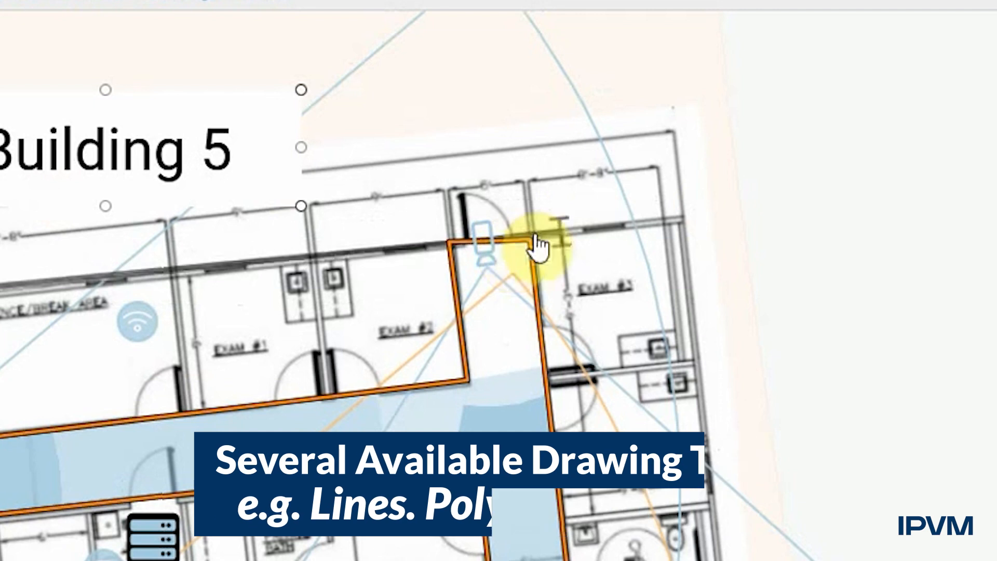
click(737, 213)
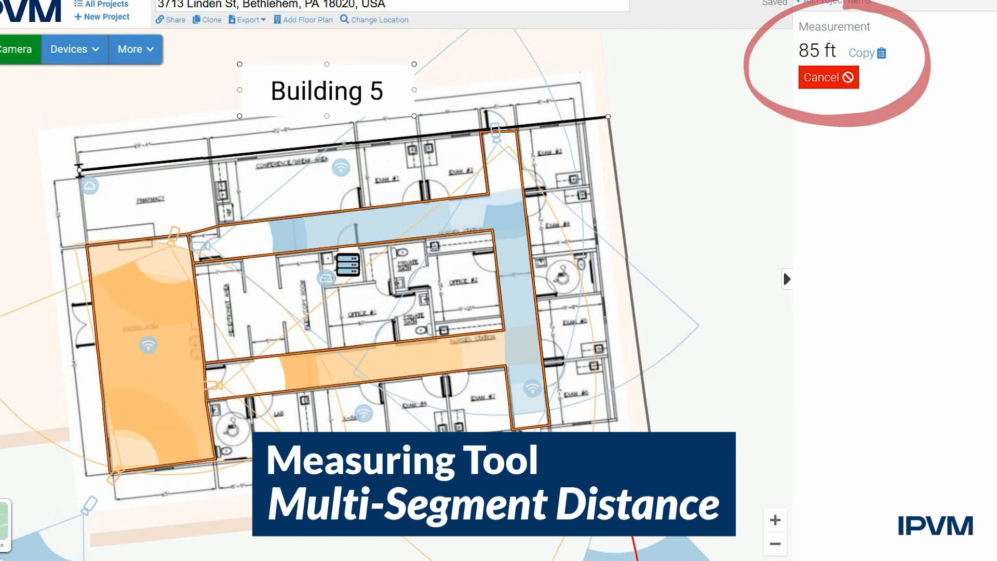
click(654, 476)
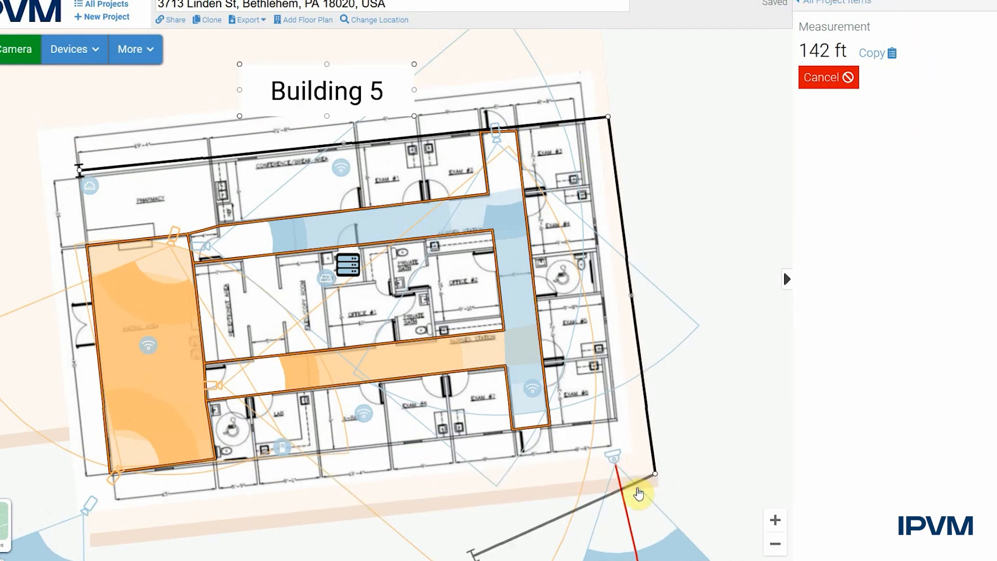
click(90, 538)
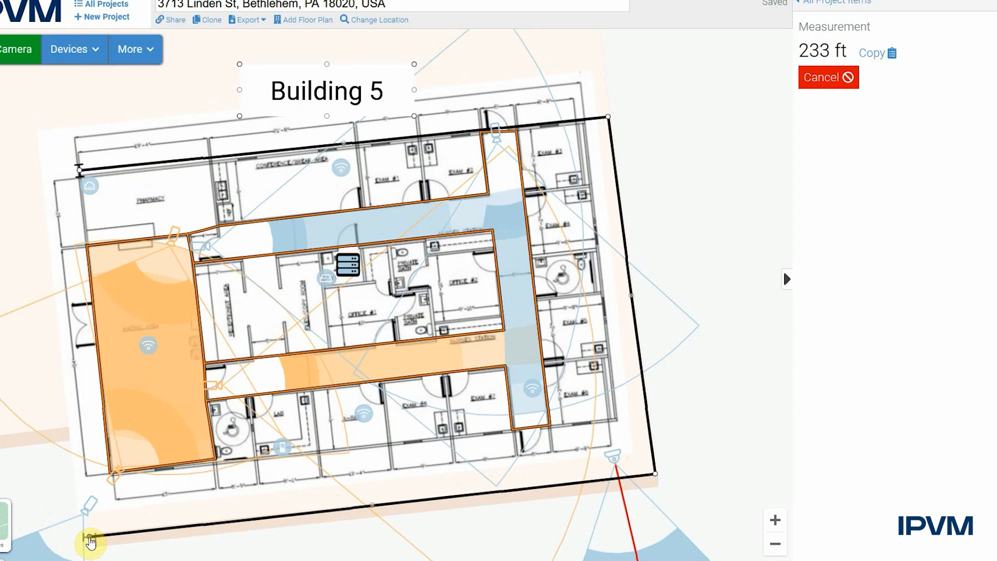
click(89, 539)
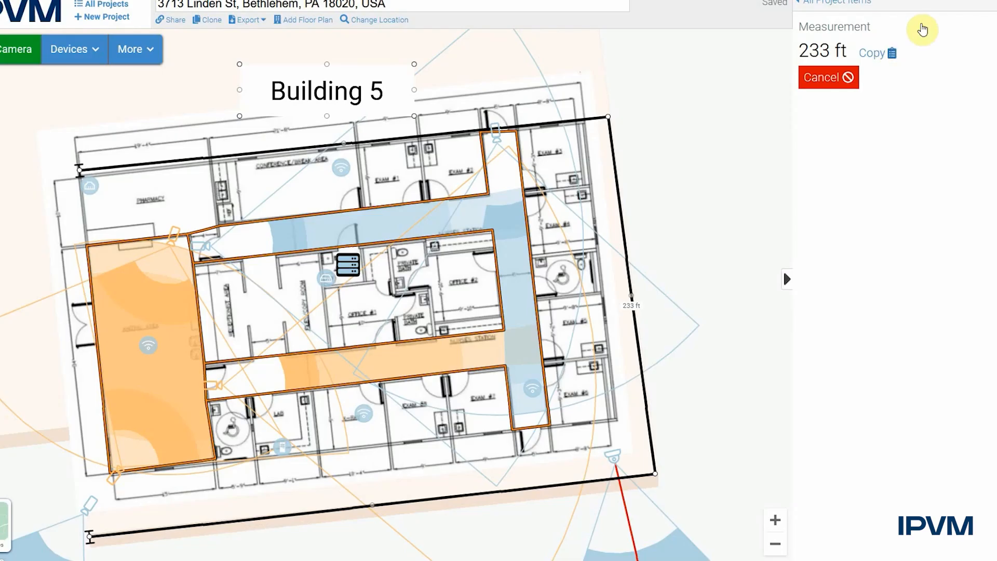
click(483, 193)
drag(582, 300, 628, 271)
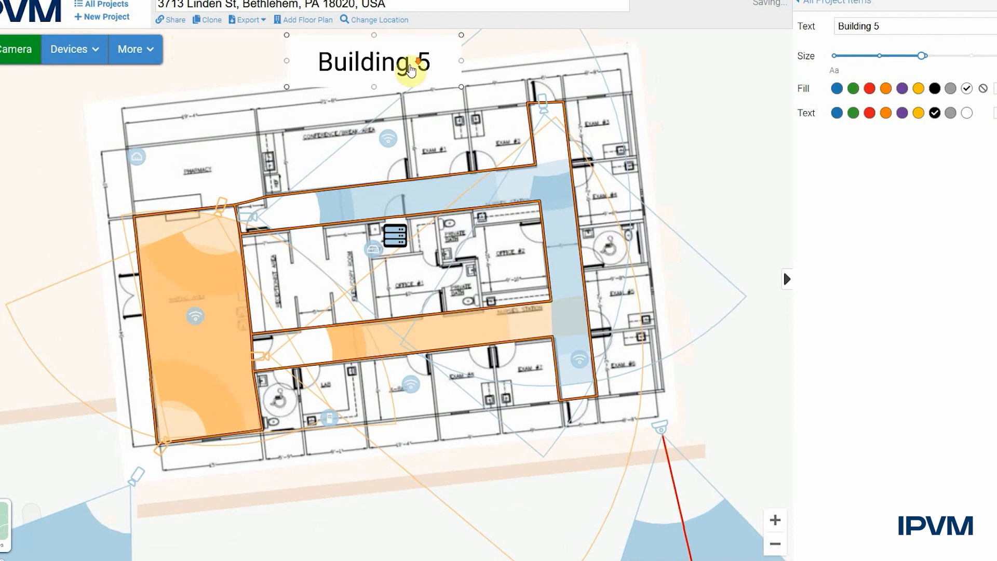
scroll(411, 71, down, 1)
drag(630, 145, 592, 453)
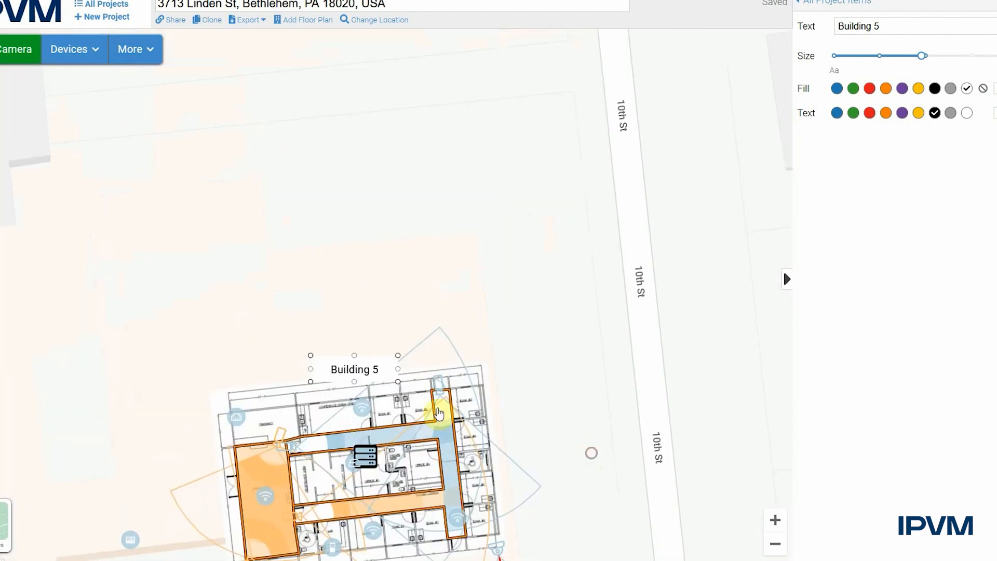
drag(425, 165, 459, 67)
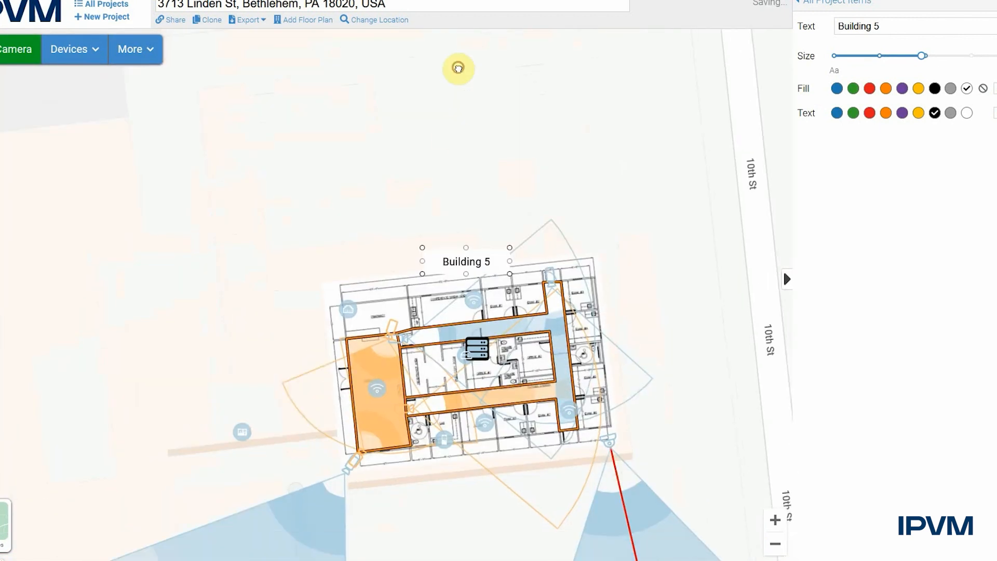
drag(650, 315, 613, 260)
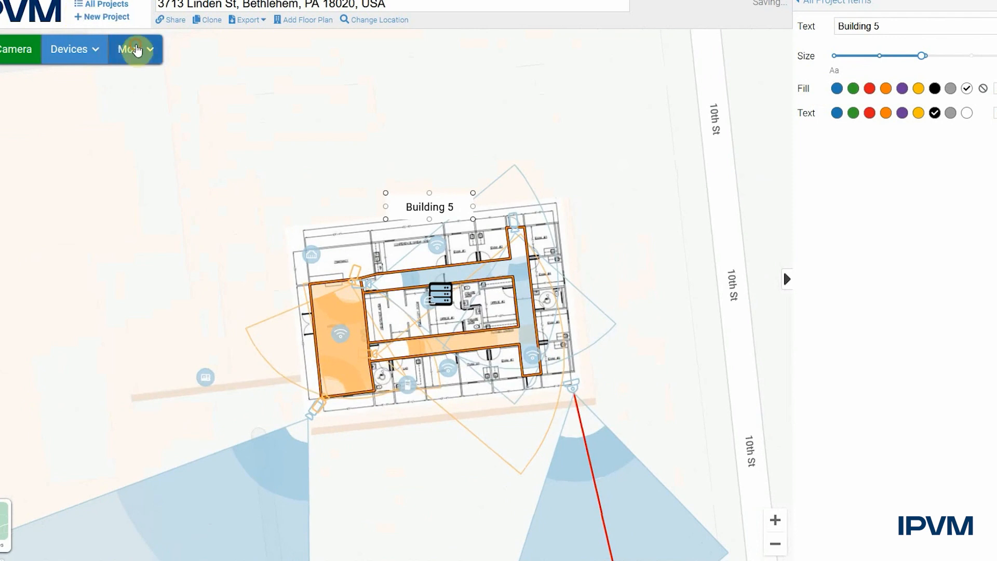
click(136, 49)
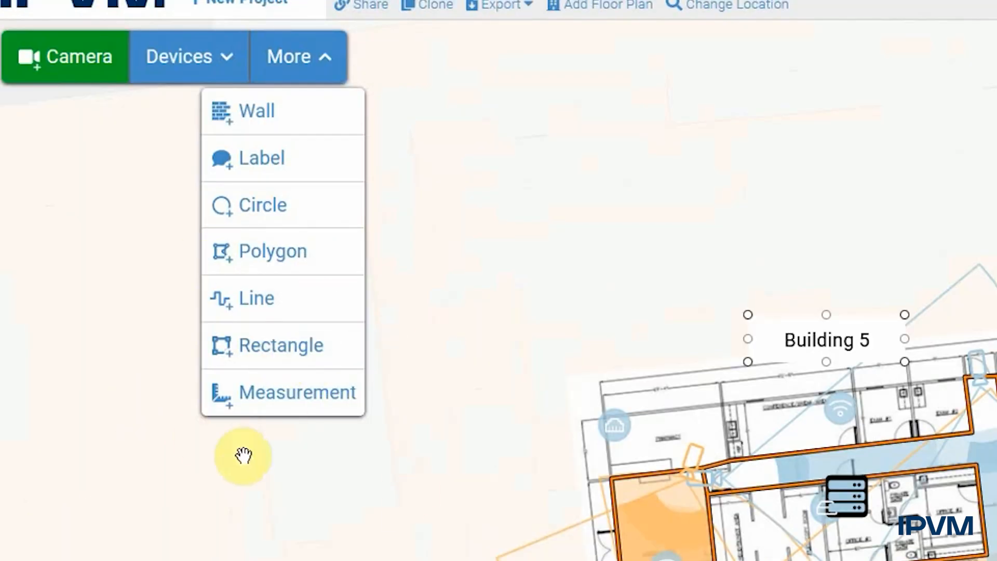
click(591, 231)
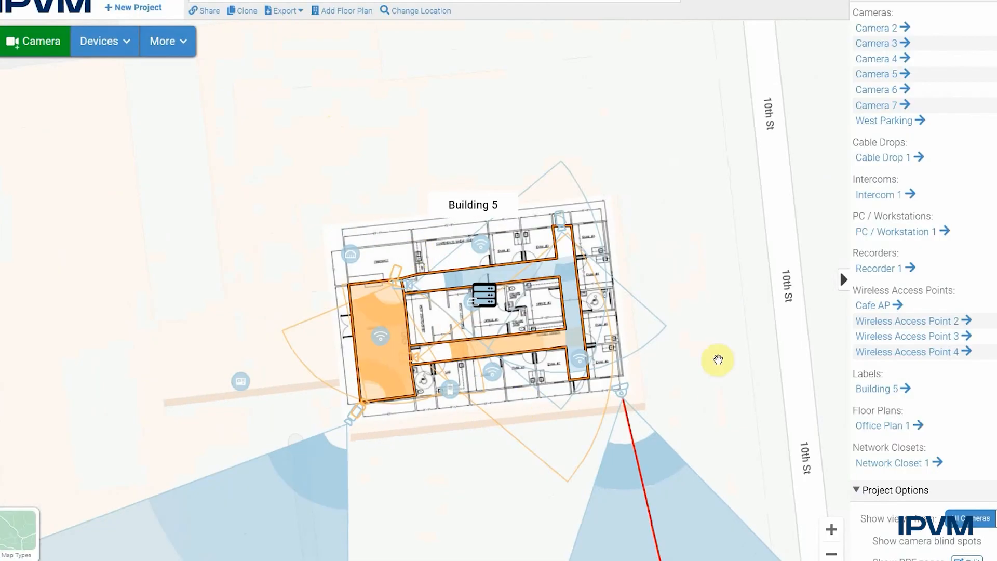
scroll(726, 325, up, 3)
drag(316, 434, 463, 403)
drag(432, 393, 494, 409)
scroll(352, 417, down, 1)
drag(352, 419, 418, 428)
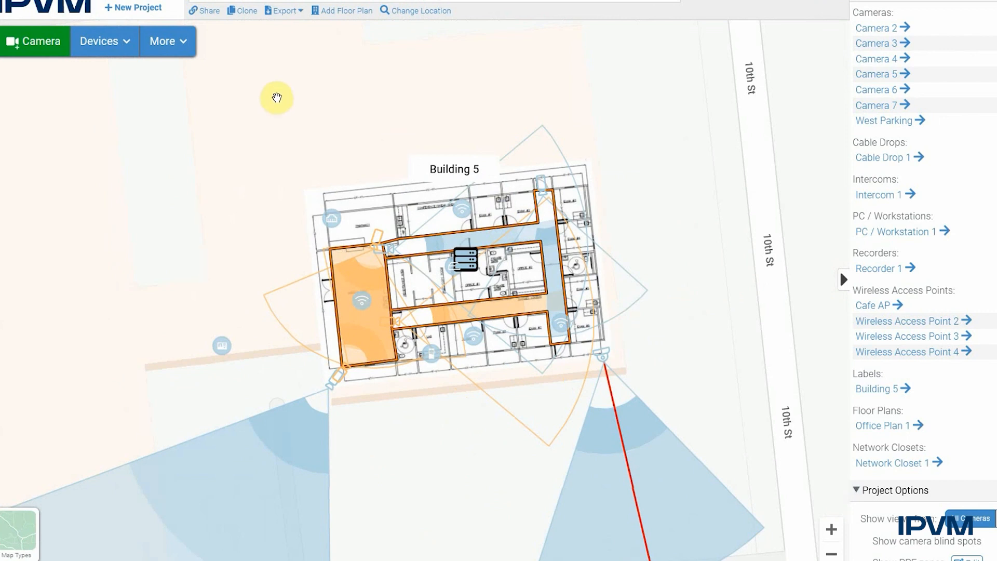
drag(708, 294, 716, 249)
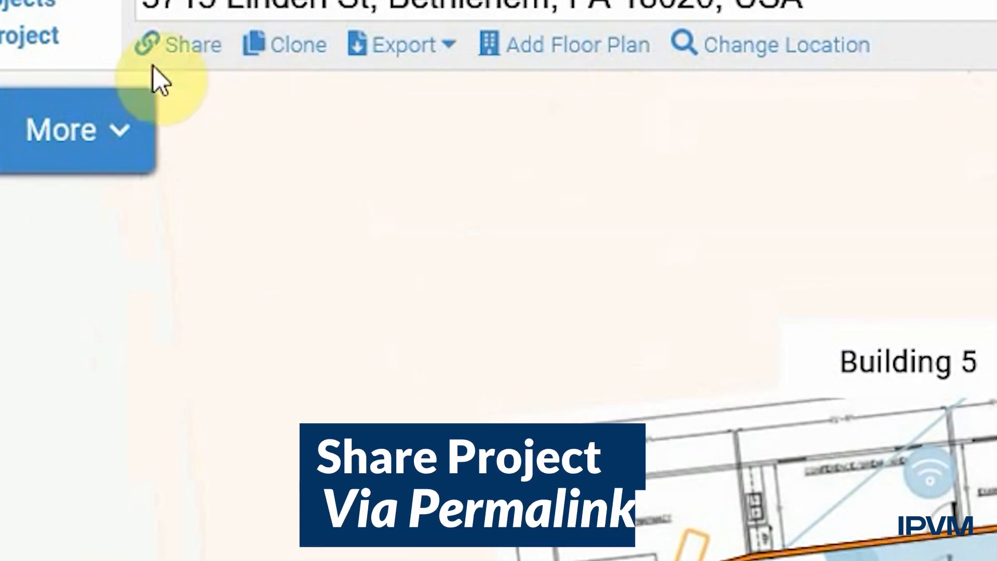
- View the project's share permalink and the list of available export formats, closing each without exporting
click(208, 13)
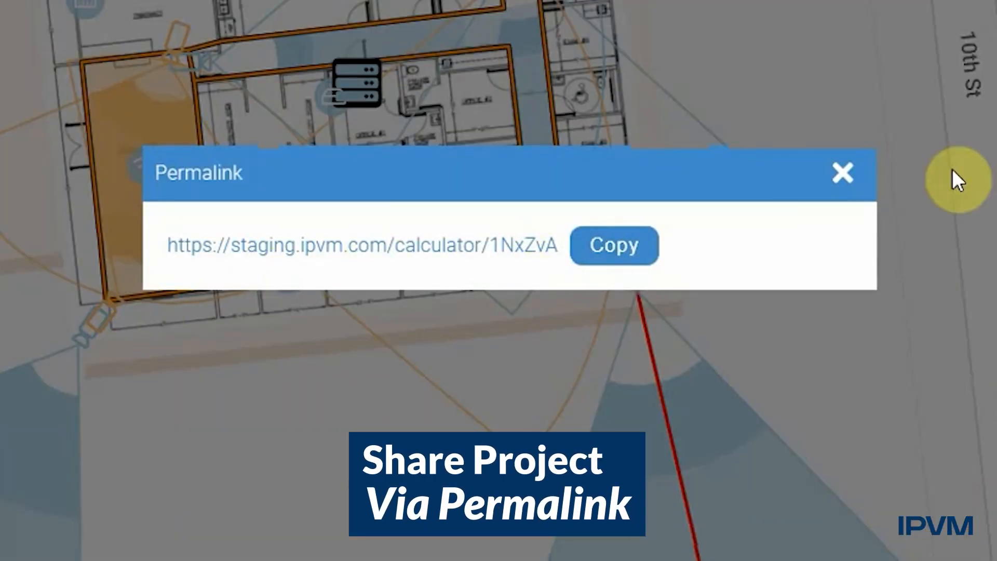
click(843, 175)
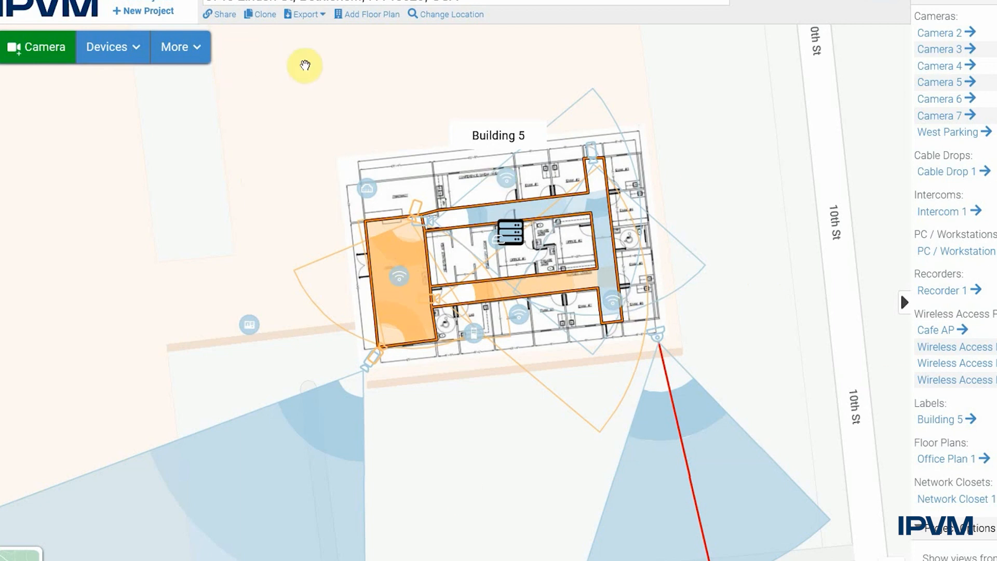
click(322, 15)
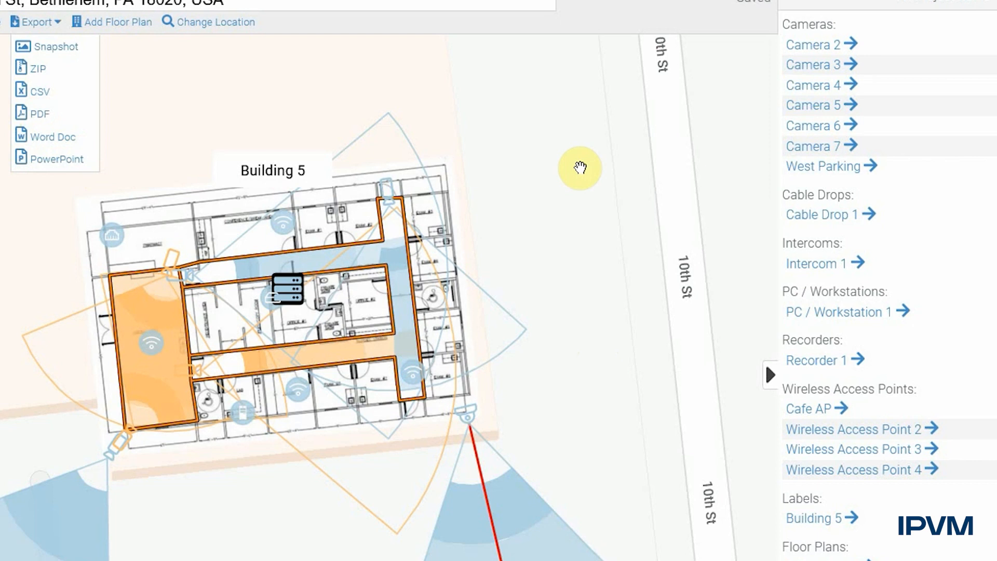
click(581, 167)
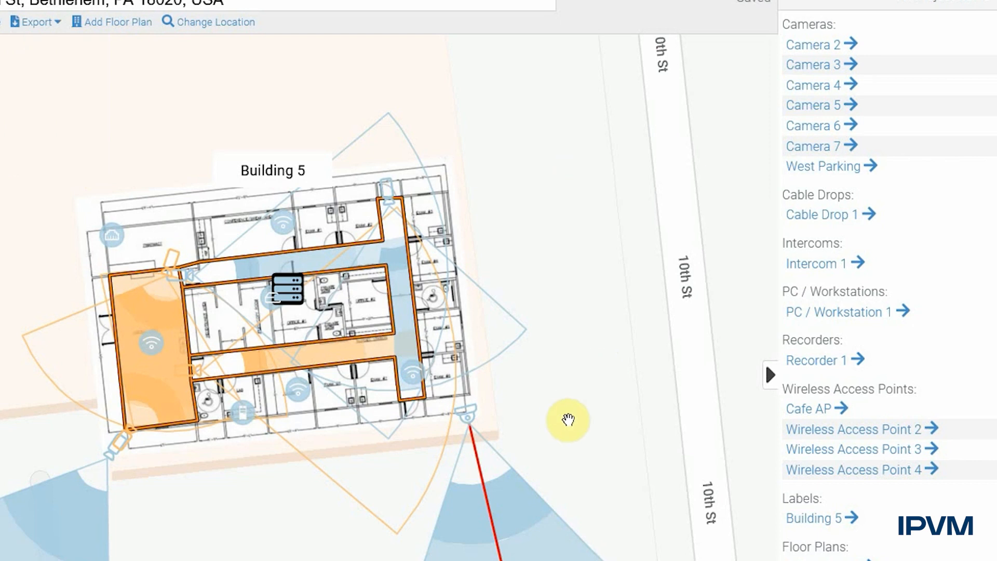
drag(567, 431, 549, 435)
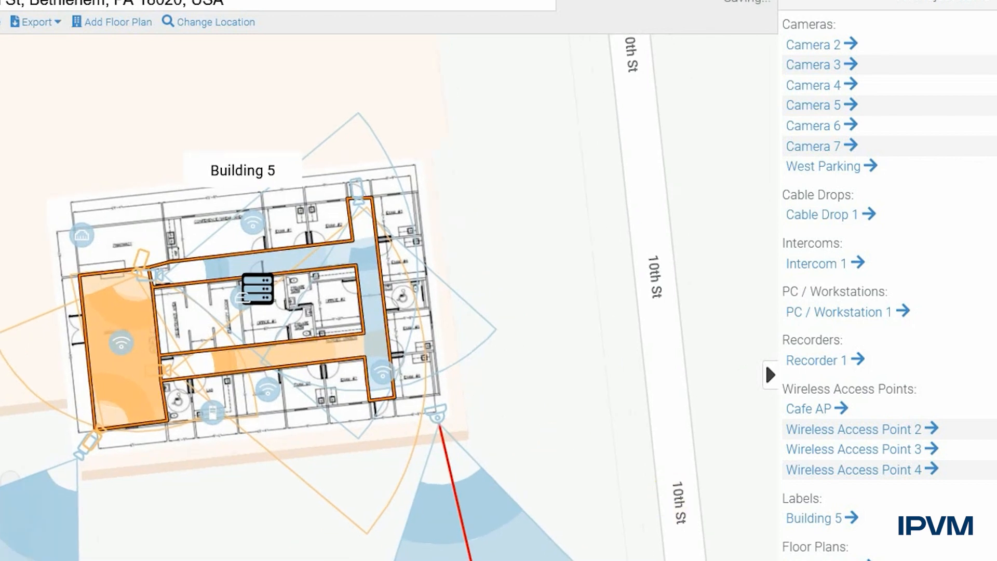
- Set the project options to show views from none of the cameras
scroll(888, 291, down, 2)
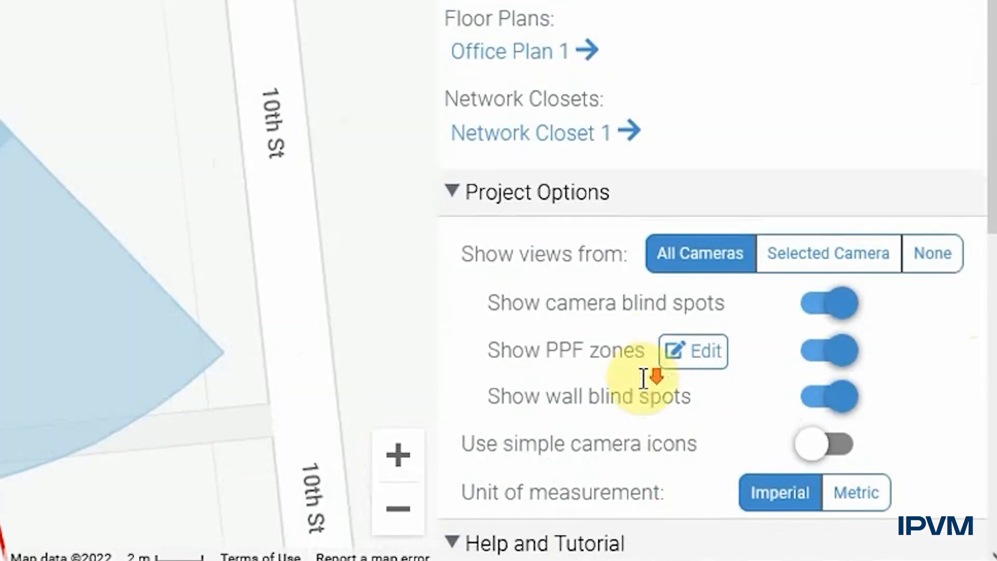
scroll(647, 379, down, 2)
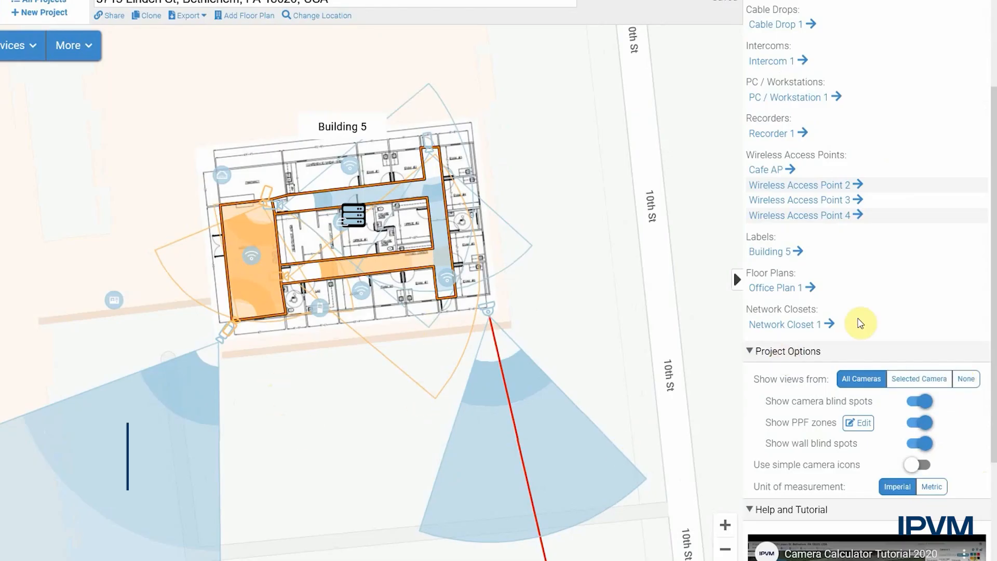
drag(329, 355, 347, 384)
click(964, 381)
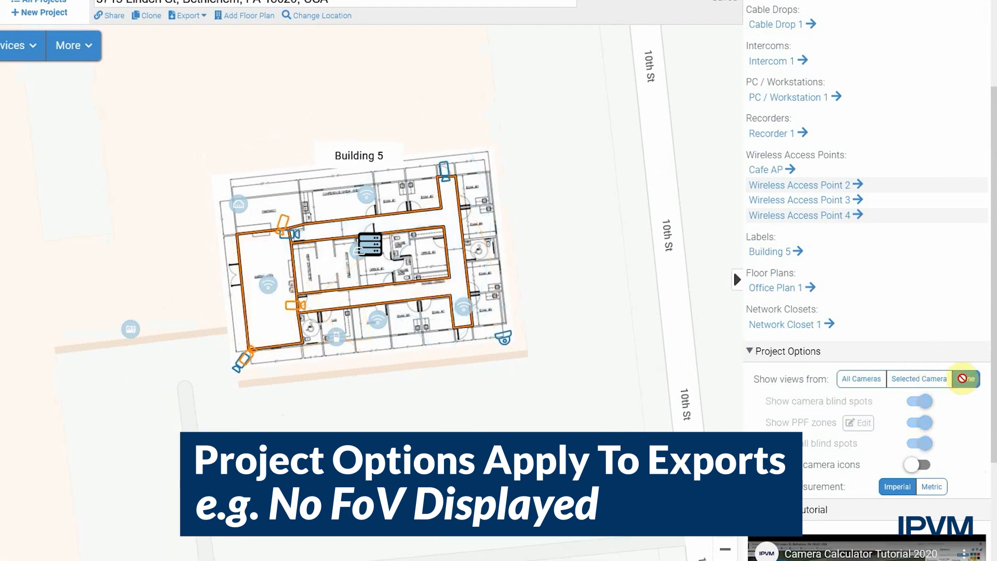
- Limit the displayed views to the selected camera and select Camera 7 in the waiting area
drag(324, 389, 334, 401)
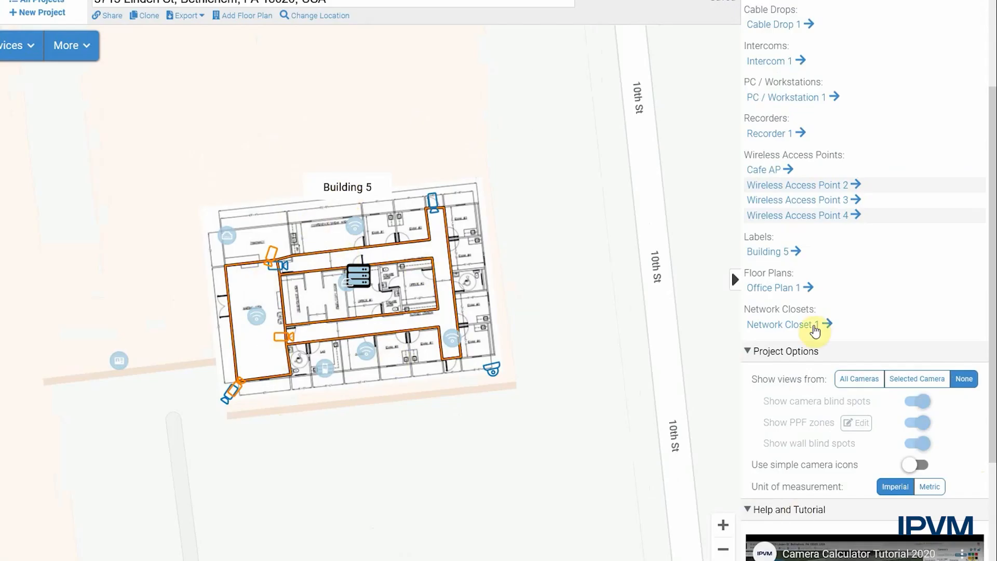
click(912, 380)
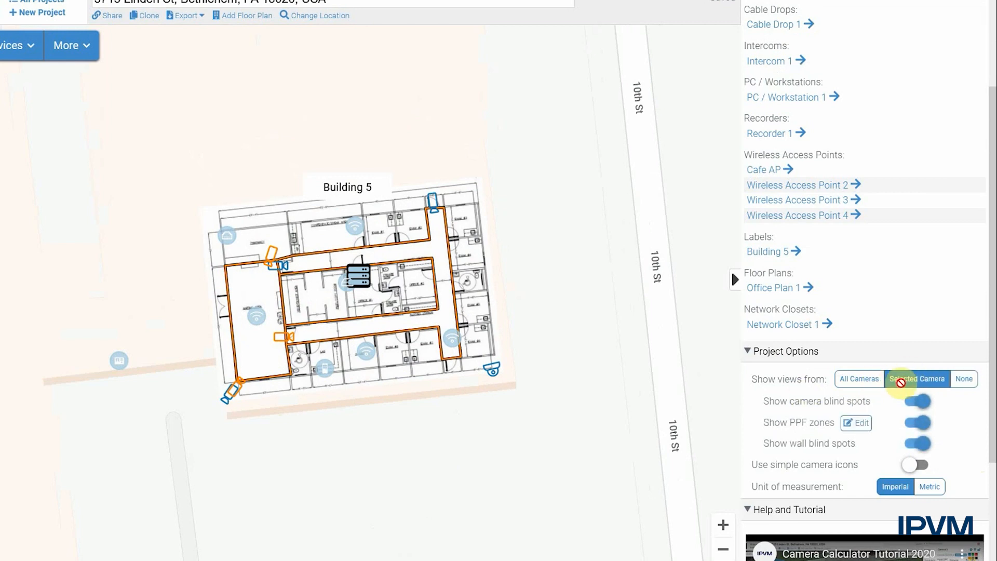
click(279, 286)
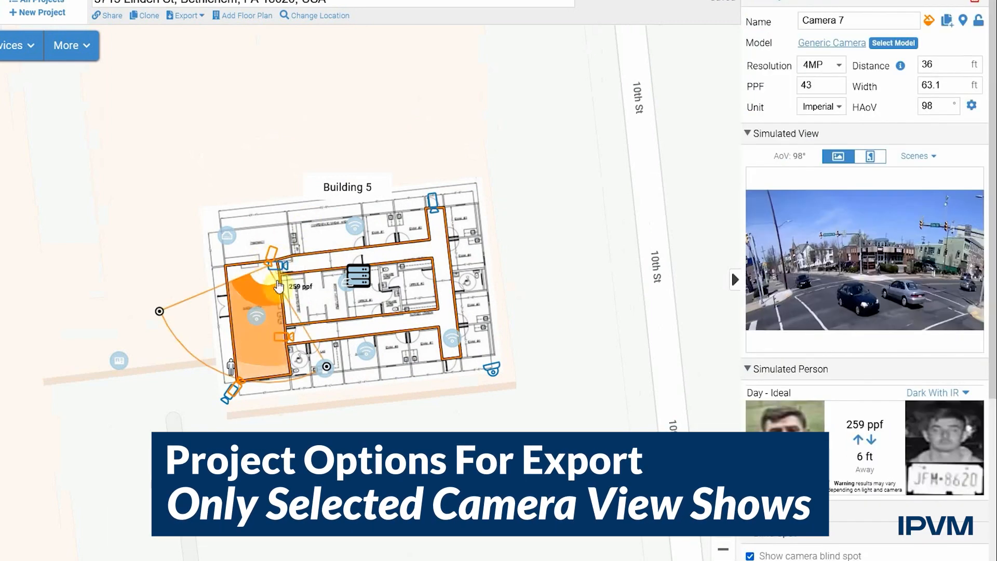
- Select the hallway and waiting area cameras in turn, including Camera 4, Camera 5 and Camera 6, to check each one's displayed view
click(285, 335)
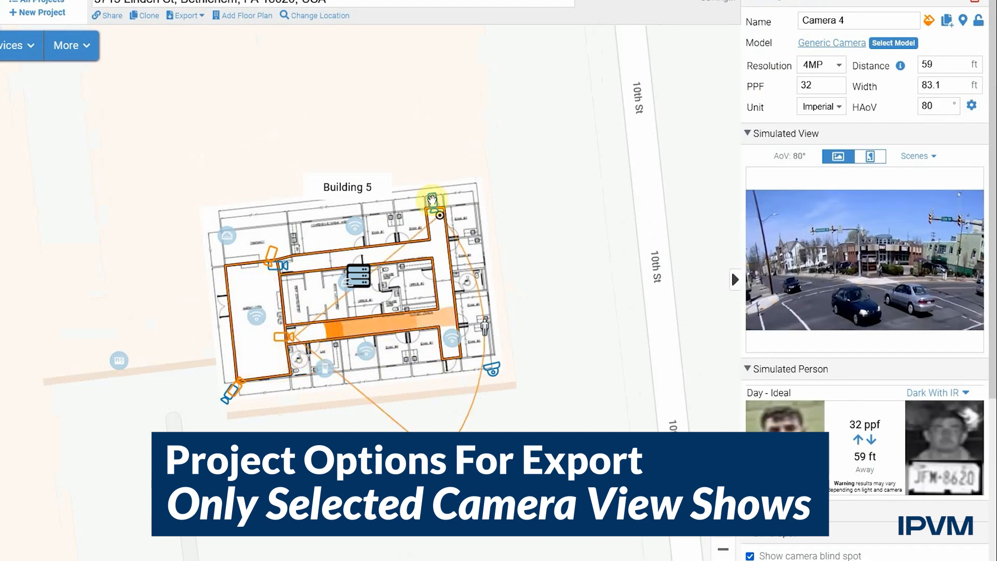
click(435, 209)
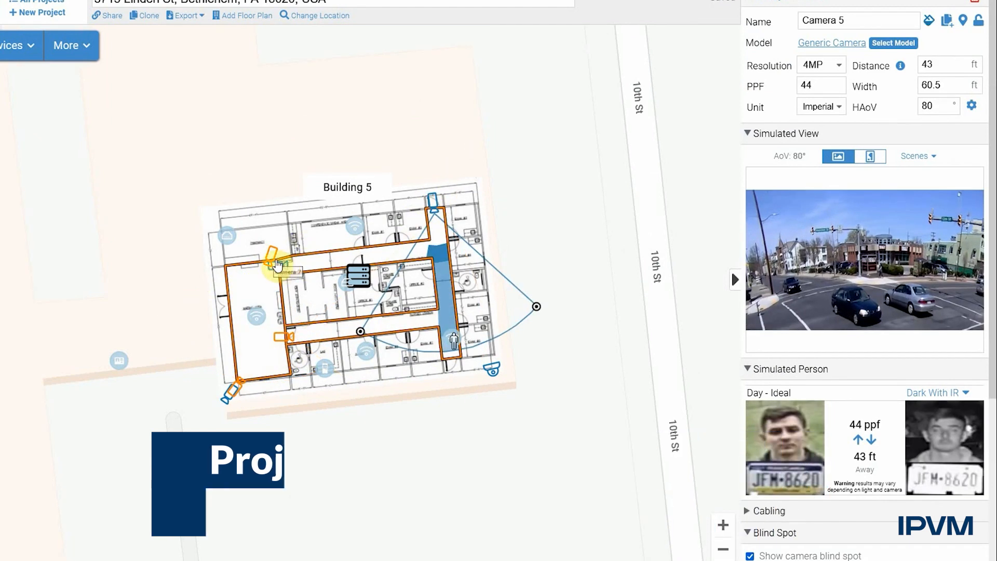
click(266, 297)
click(232, 396)
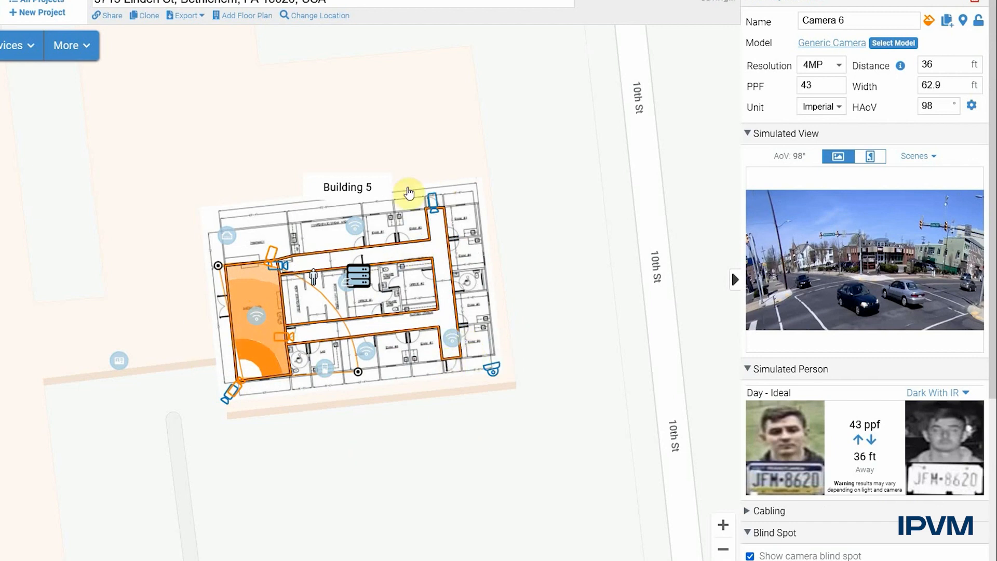
click(382, 272)
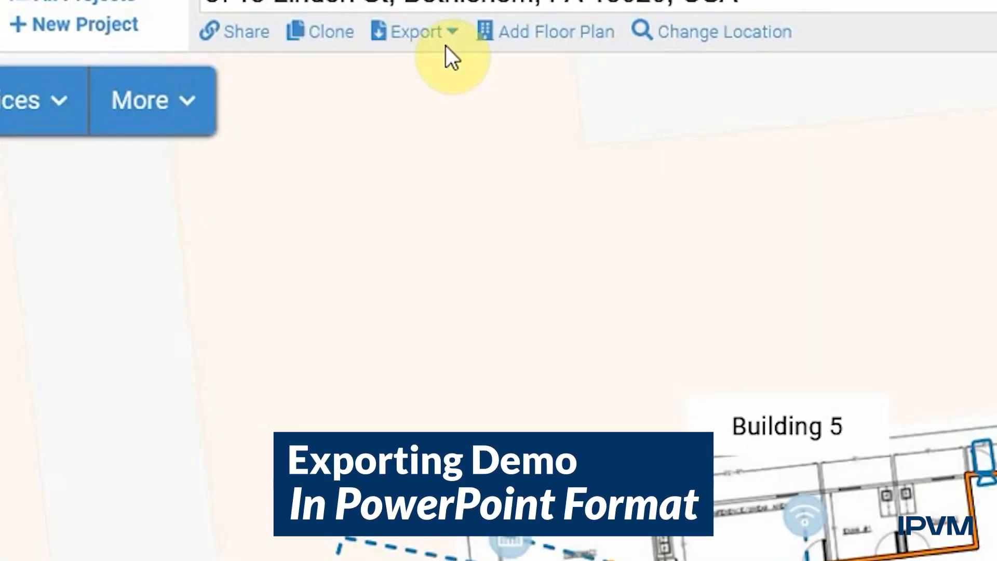
- Export the project in PowerPoint format
click(436, 49)
click(441, 270)
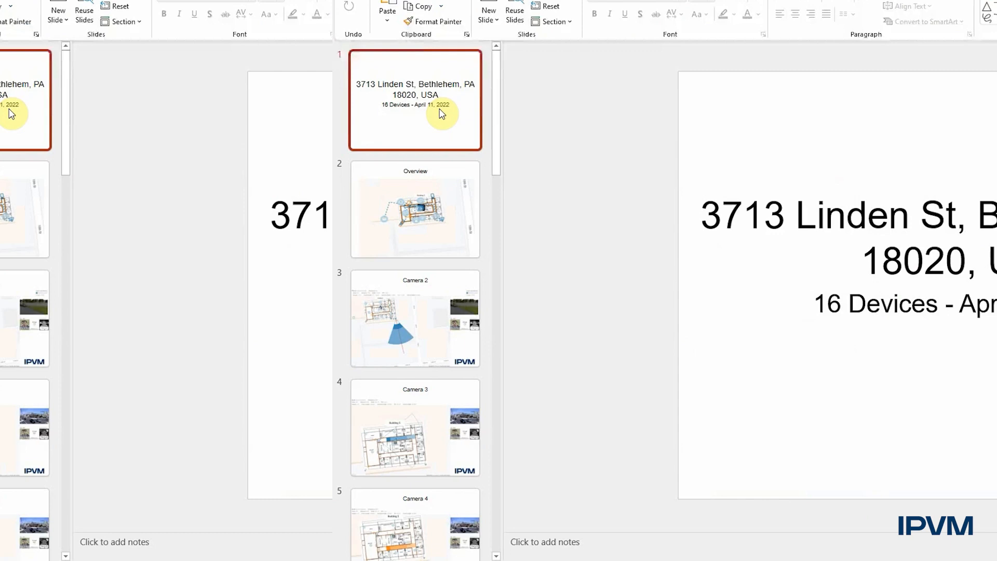
- Switch to the exported presentation in PowerPoint and examine the title slide's project address, device count and date
scroll(56, 146, down, 1)
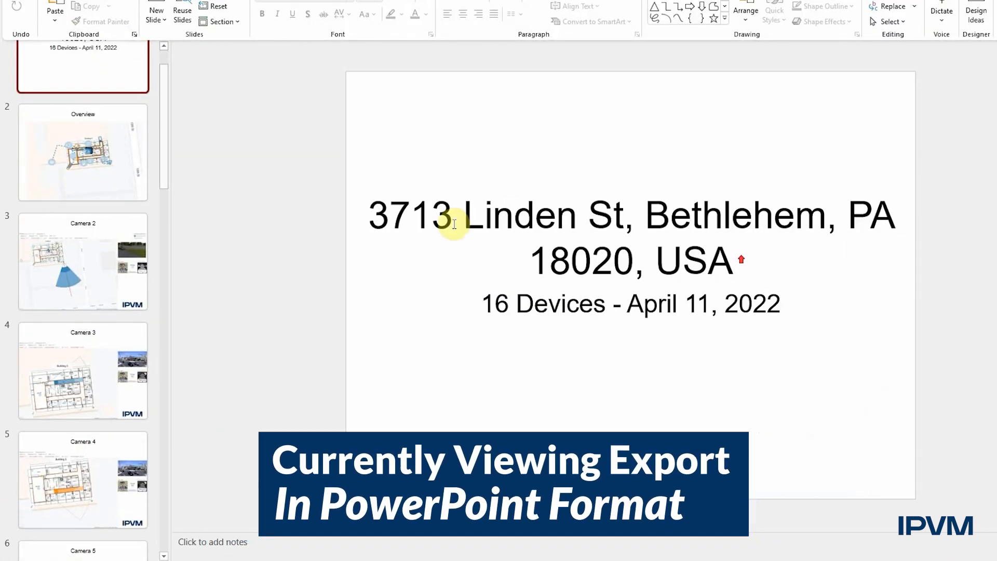
scroll(49, 123, up, 1)
click(611, 229)
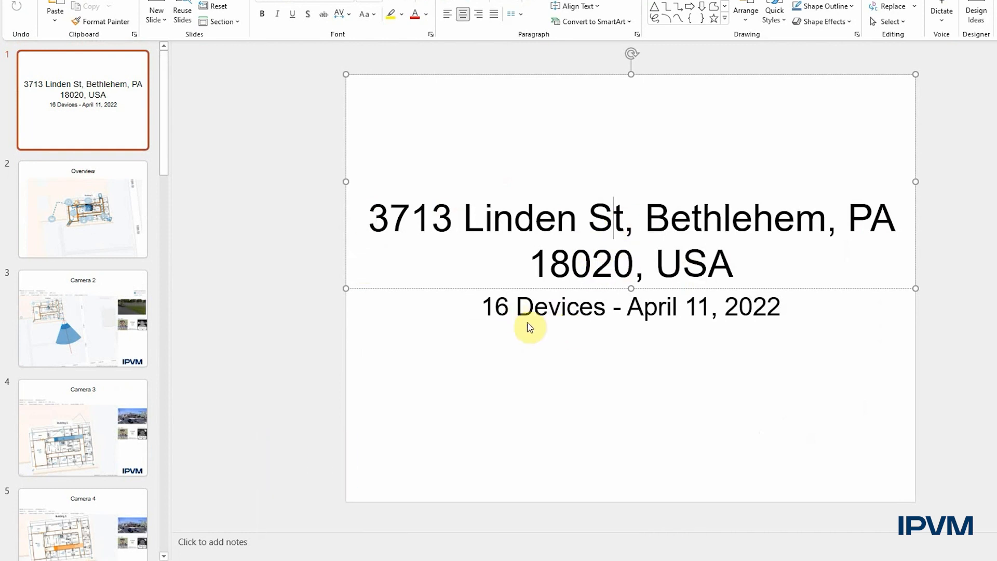
click(500, 305)
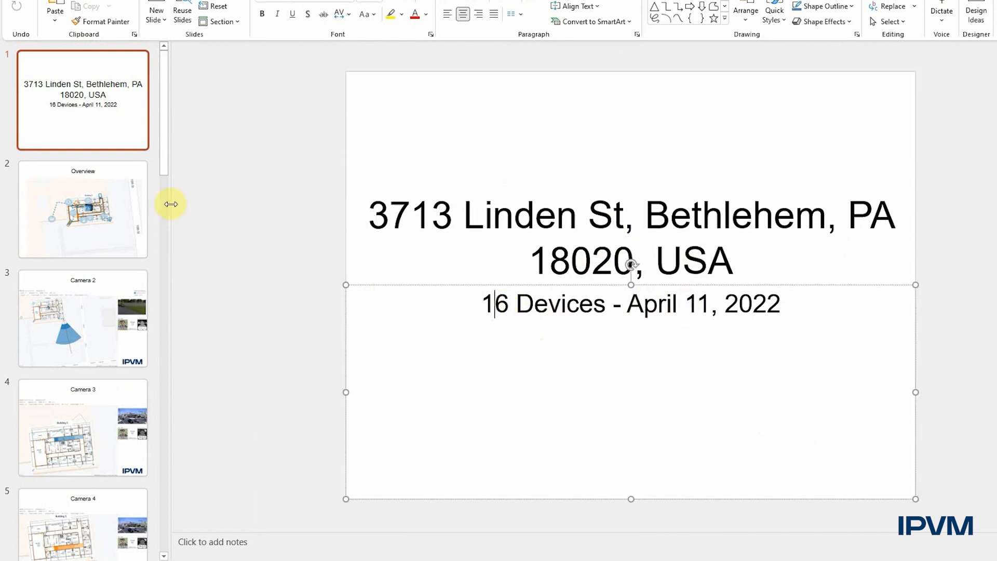
- View the exported Overview slide and the individual slides for Camera 2, Camera 3 and Camera 4
click(75, 208)
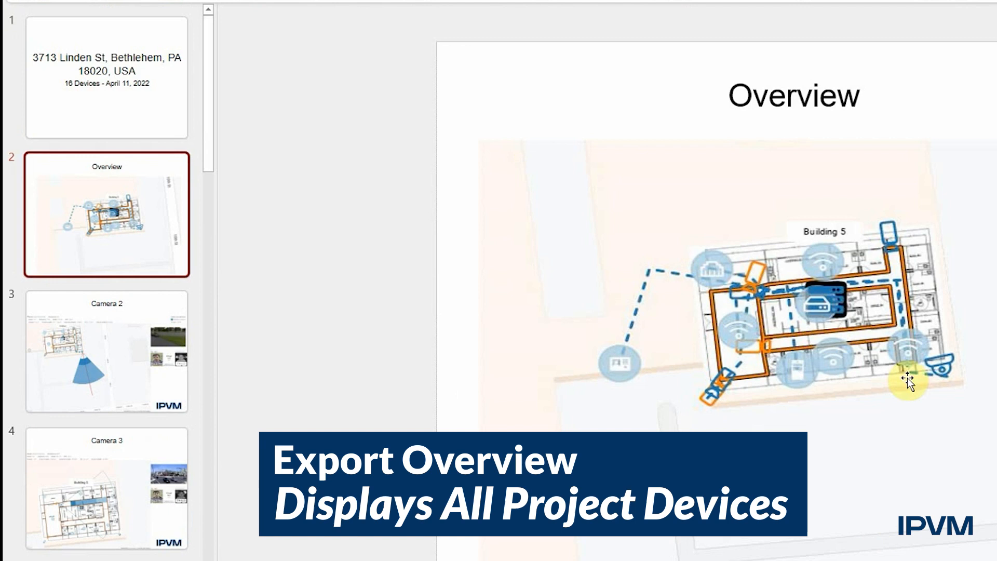
click(100, 346)
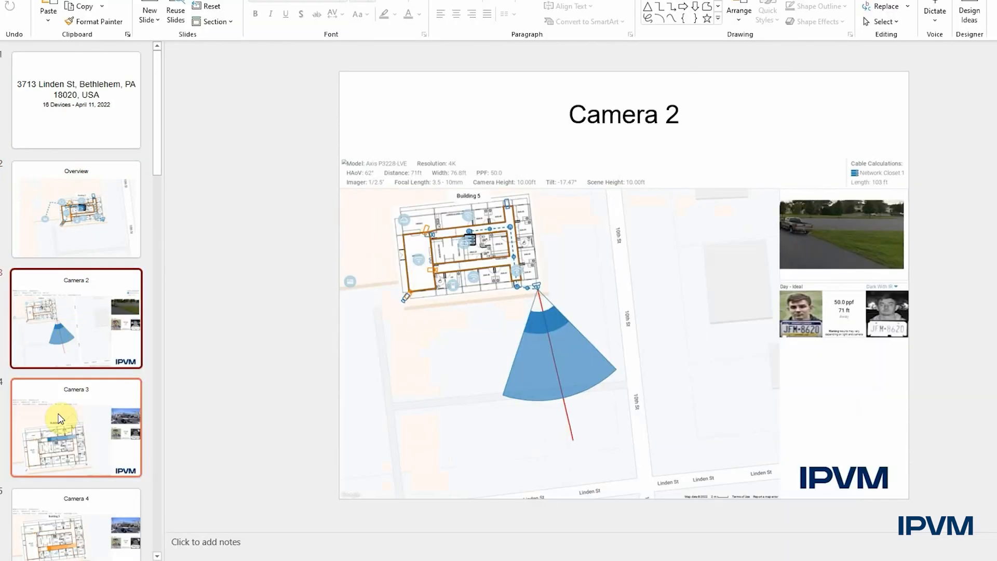
click(88, 517)
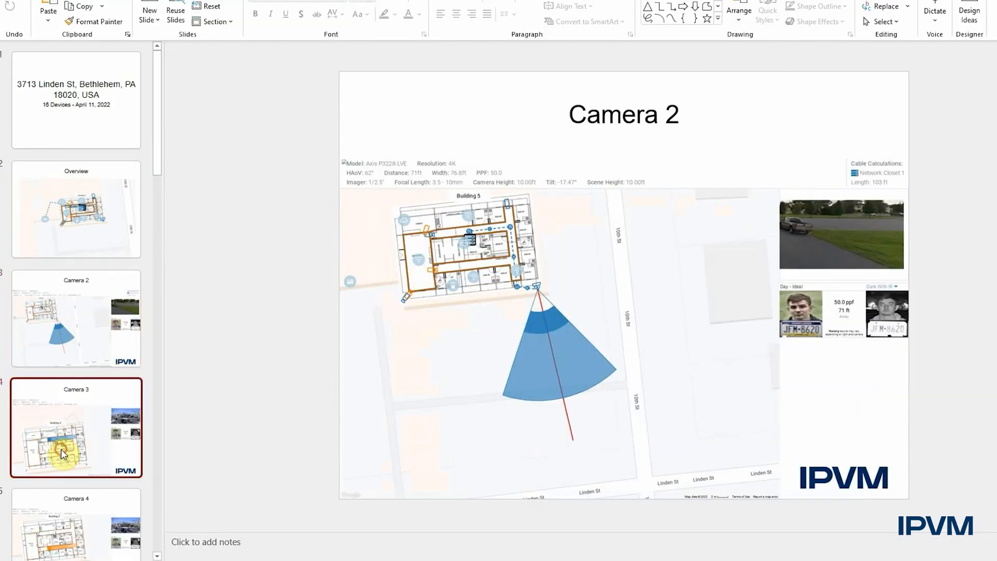
scroll(61, 449, down, 2)
click(60, 452)
scroll(57, 445, down, 2)
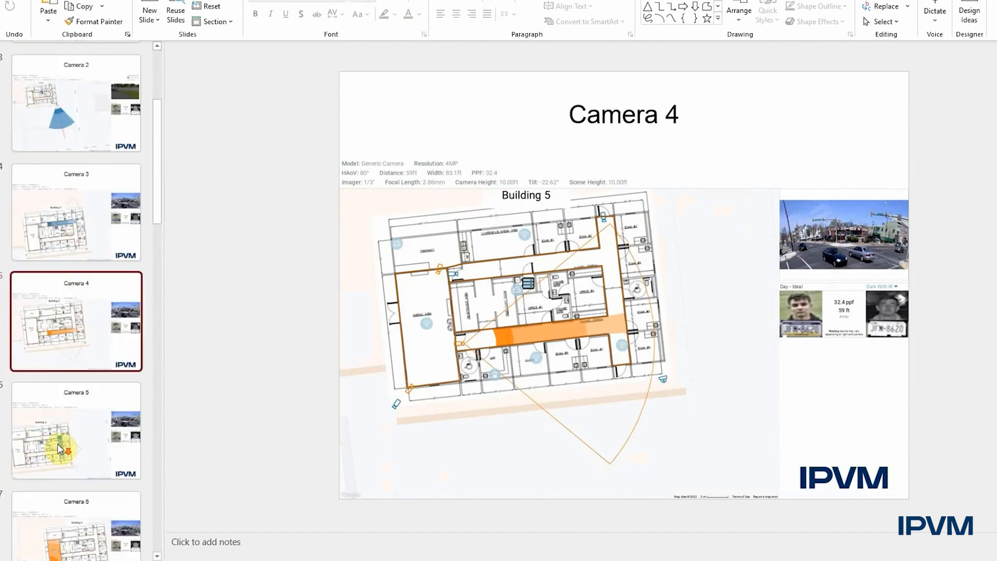
- Review the device slides for PC / Workstation 1, West Parking, Cafe AP, Cable Drop 1 and Intercom 1
scroll(57, 448, down, 8)
click(56, 325)
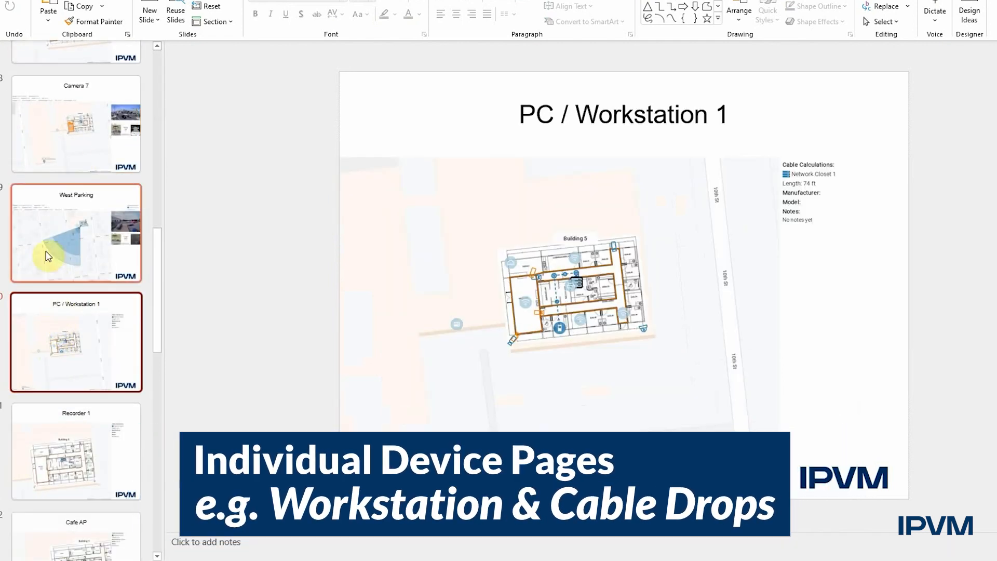
click(48, 257)
scroll(80, 361, down, 3)
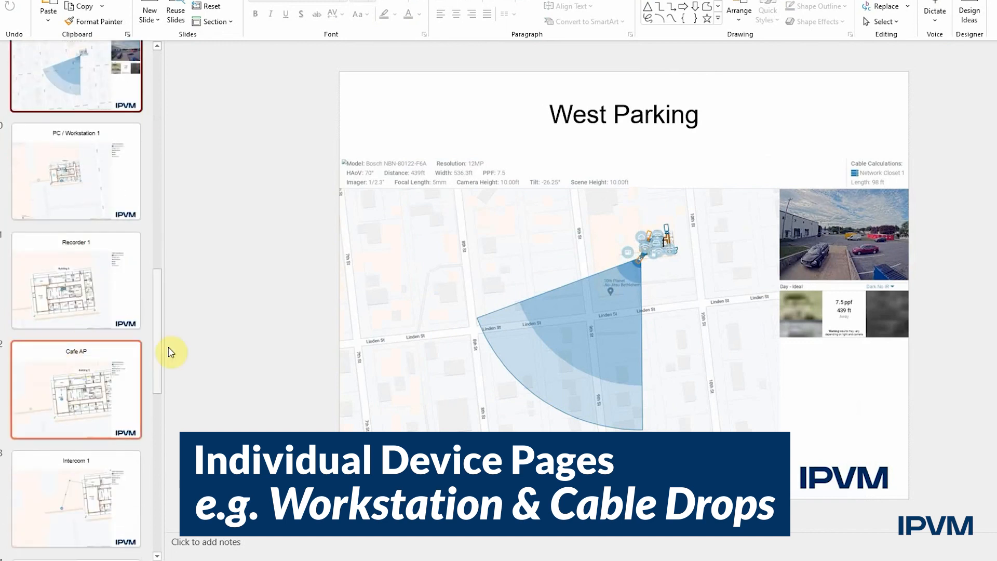
click(59, 410)
scroll(57, 409, down, 3)
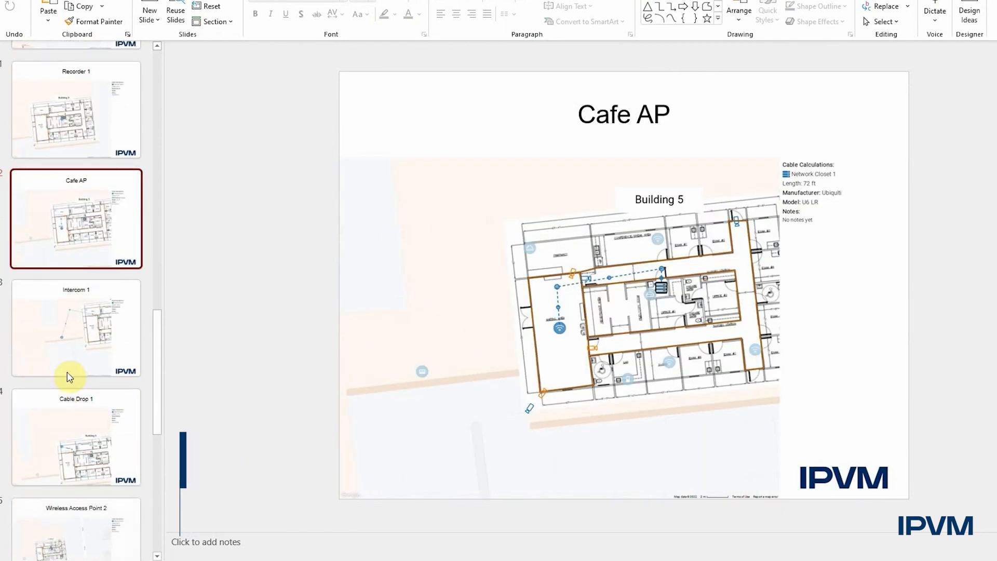
scroll(72, 329, down, 3)
click(67, 240)
click(67, 156)
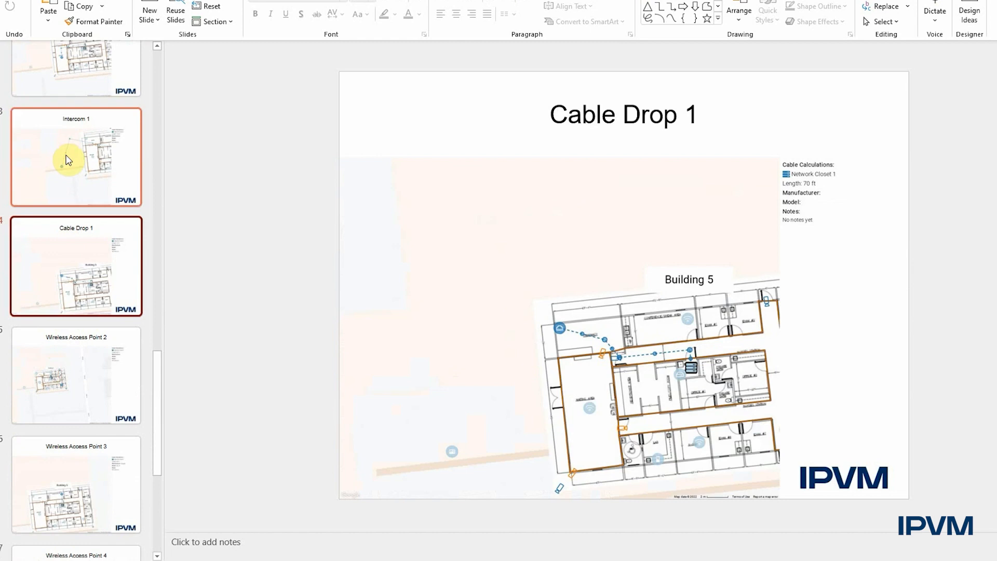
- View the Wireless Access Point 3 slide and the Network Closet 1 slide with its cabled device list
scroll(62, 176, down, 4)
click(73, 251)
scroll(73, 251, down, 2)
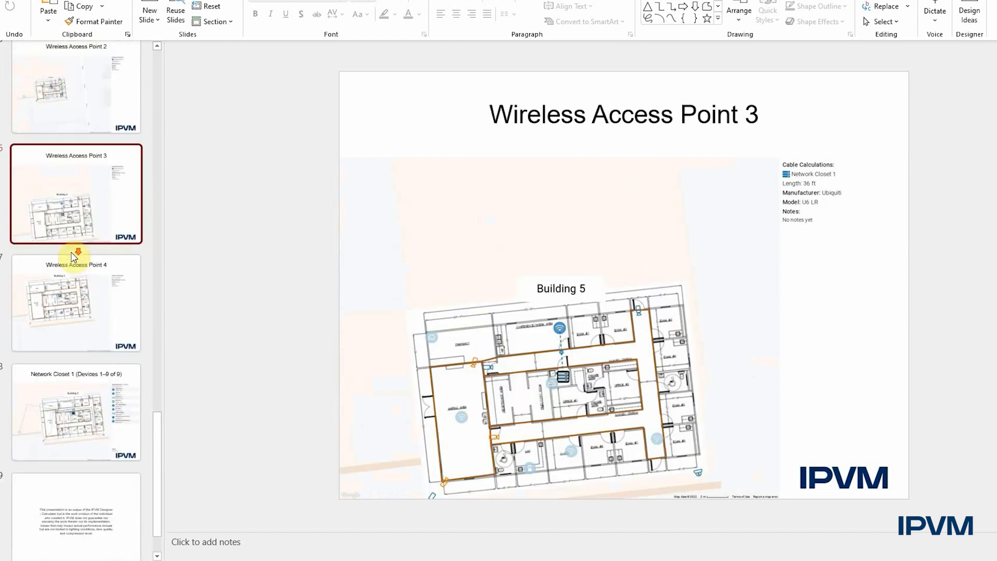
click(73, 233)
click(77, 356)
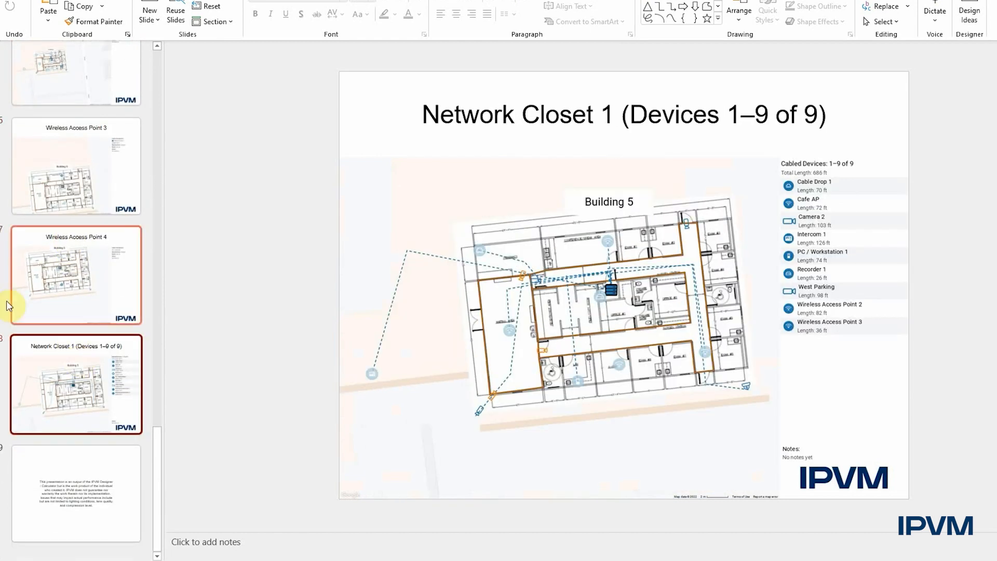